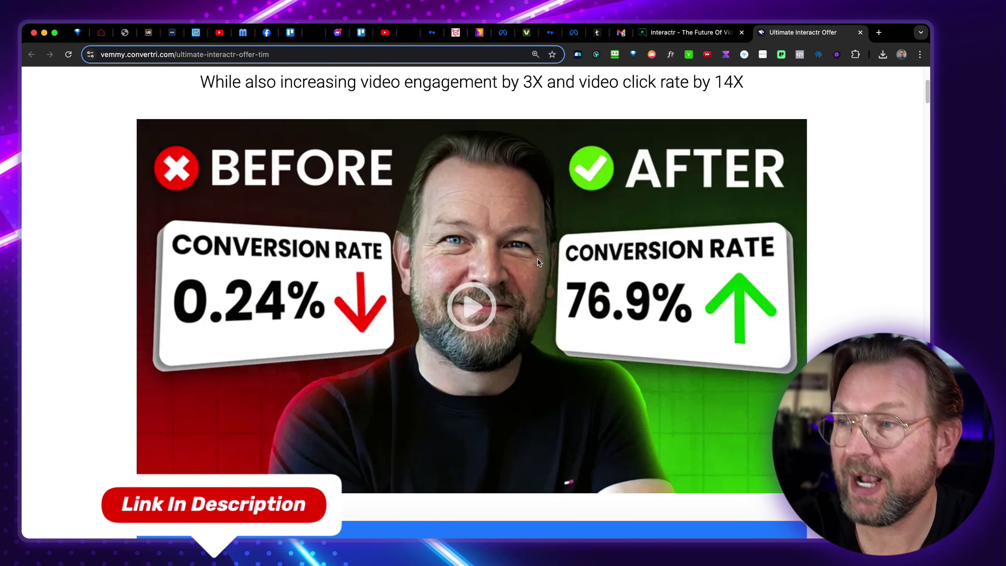
Step: Play the interactive video on the offer page, pause it at the Please Select menu and examine its options
left_click(474, 309)
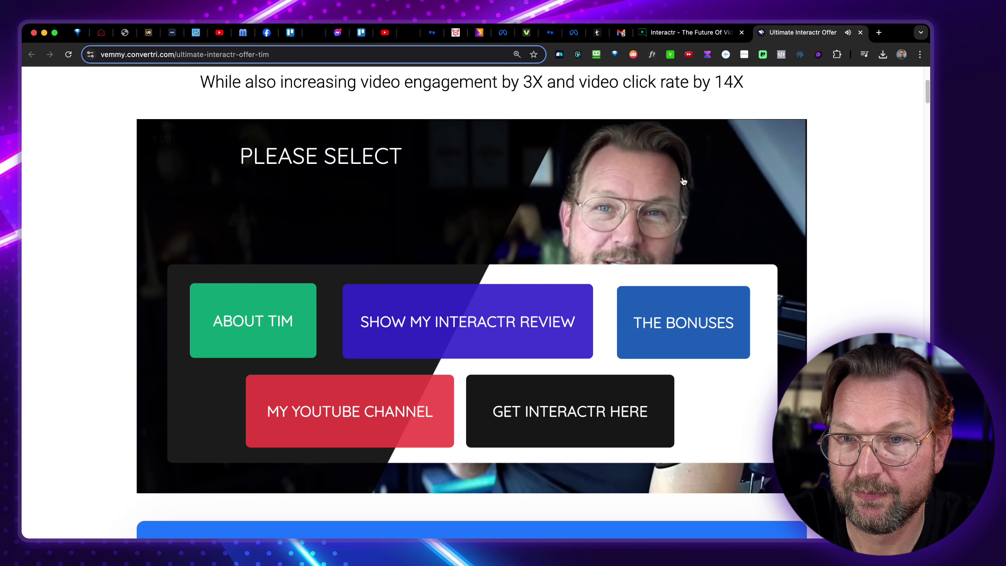
left_click(630, 176)
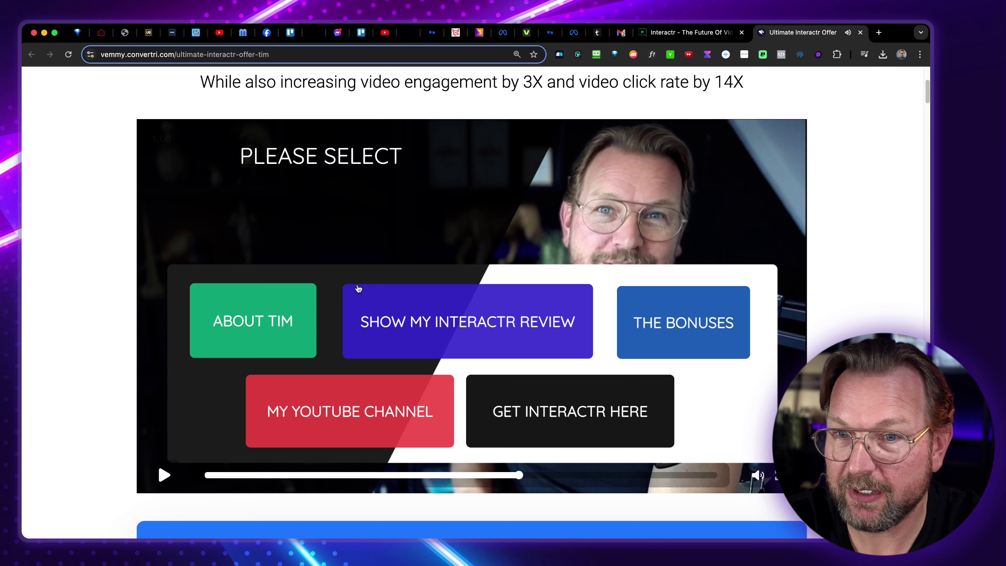
left_click(195, 263)
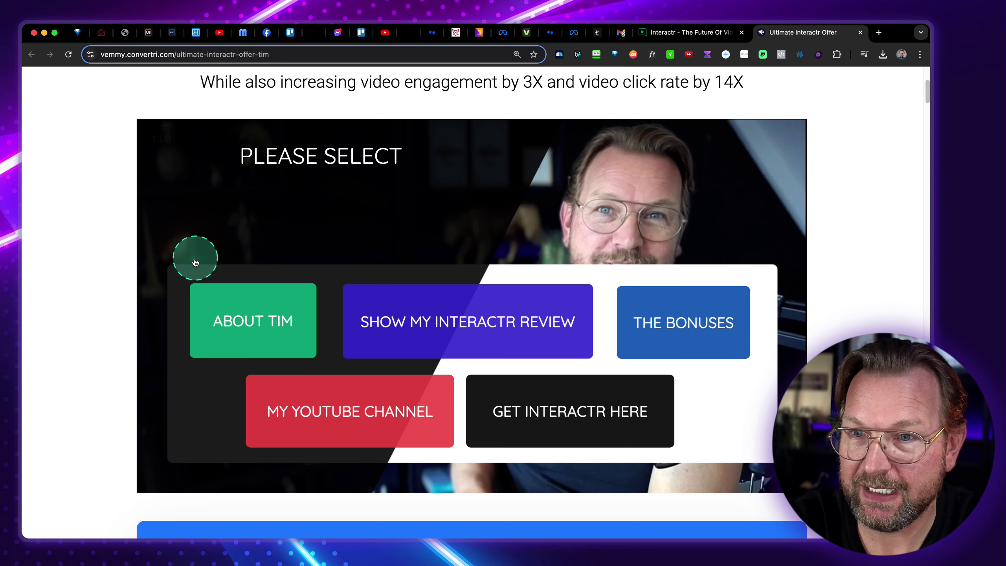
mouse_move(190, 274)
left_mouse_down()
mouse_move(202, 298)
mouse_move(419, 382)
mouse_move(767, 460)
left_mouse_up()
left_click(767, 460)
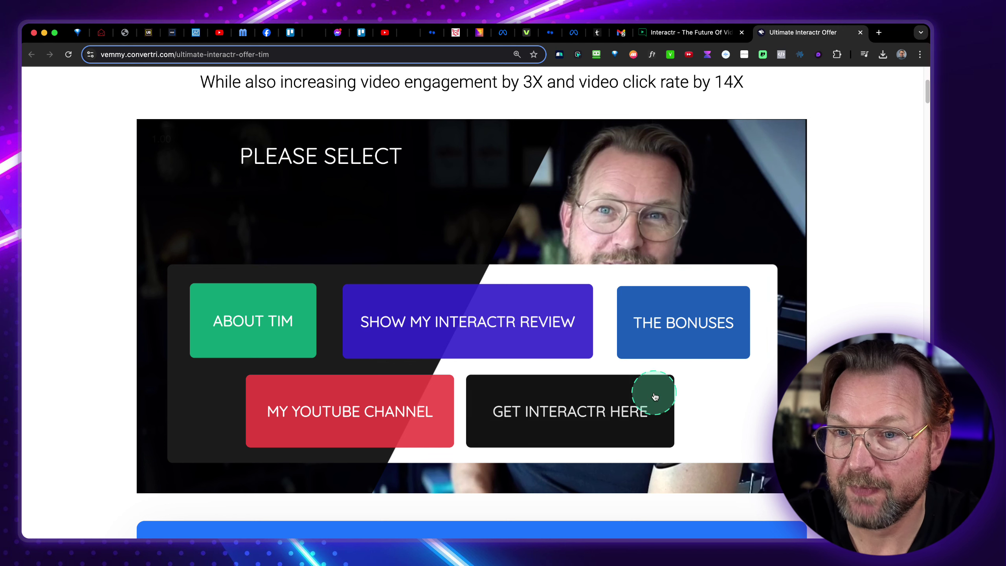
left_click(259, 321)
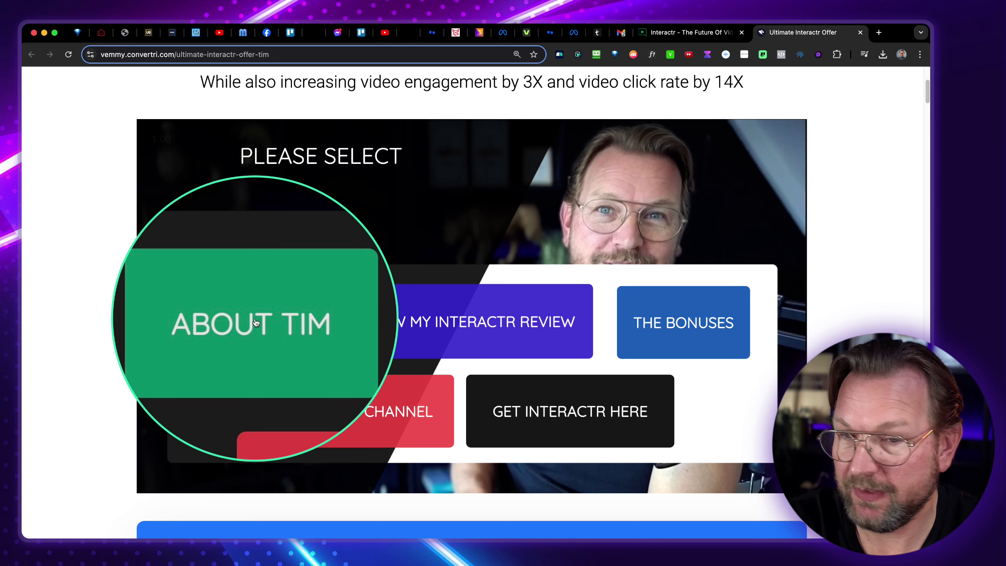
left_click(435, 335)
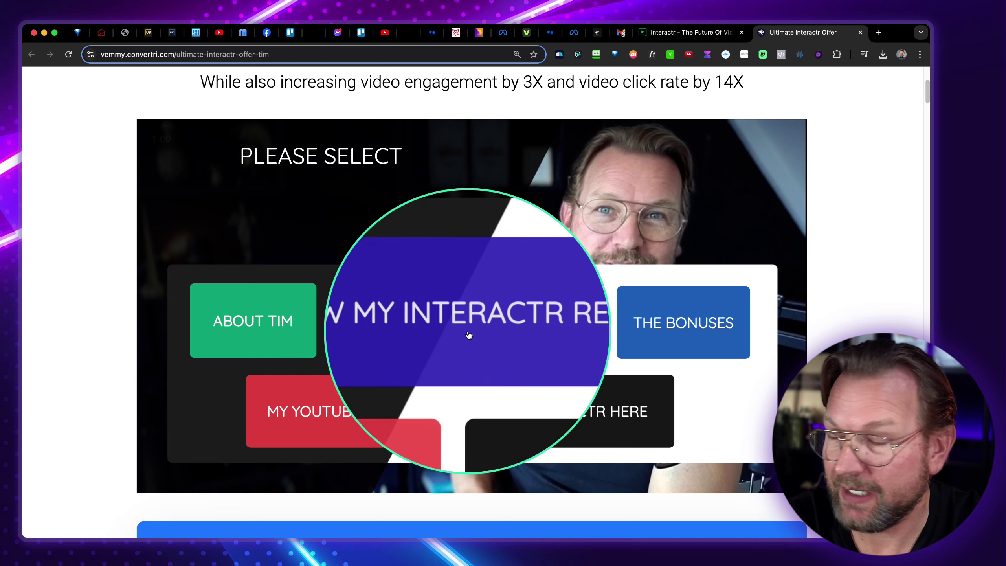
left_click(469, 335)
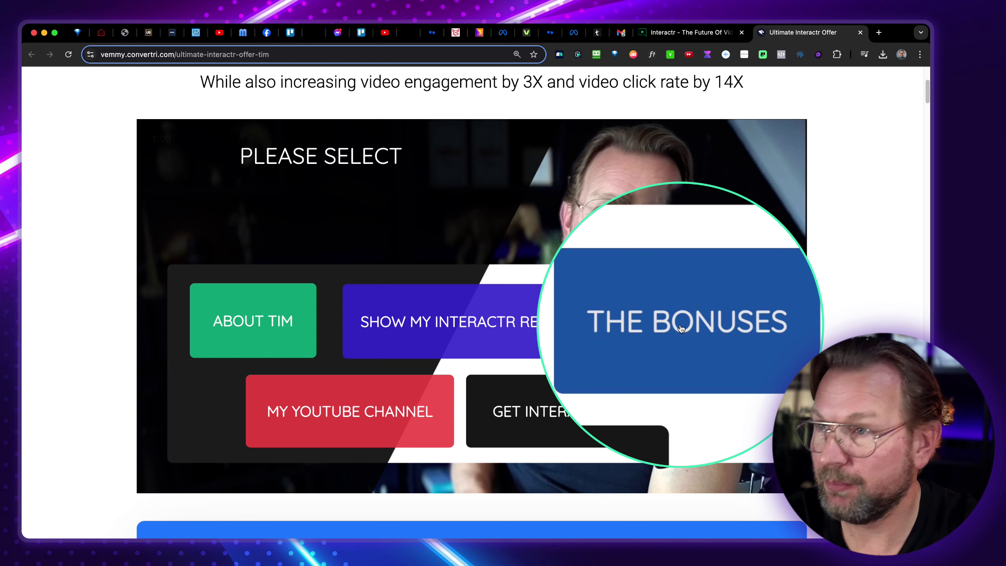
Step: Try the My YouTube Channel and Get Interactr Here options, closing the page each one opens
left_click(327, 415)
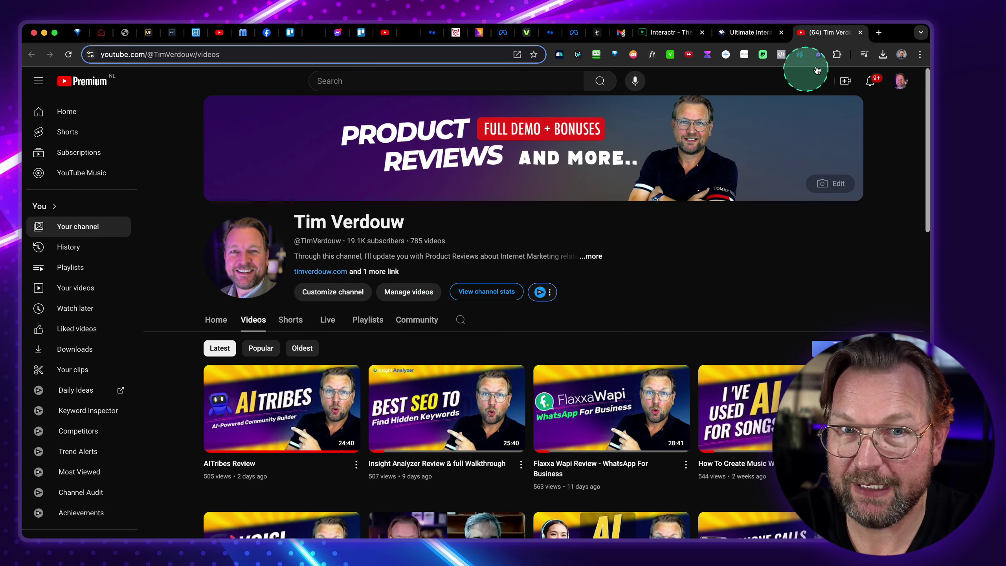
left_click(861, 34)
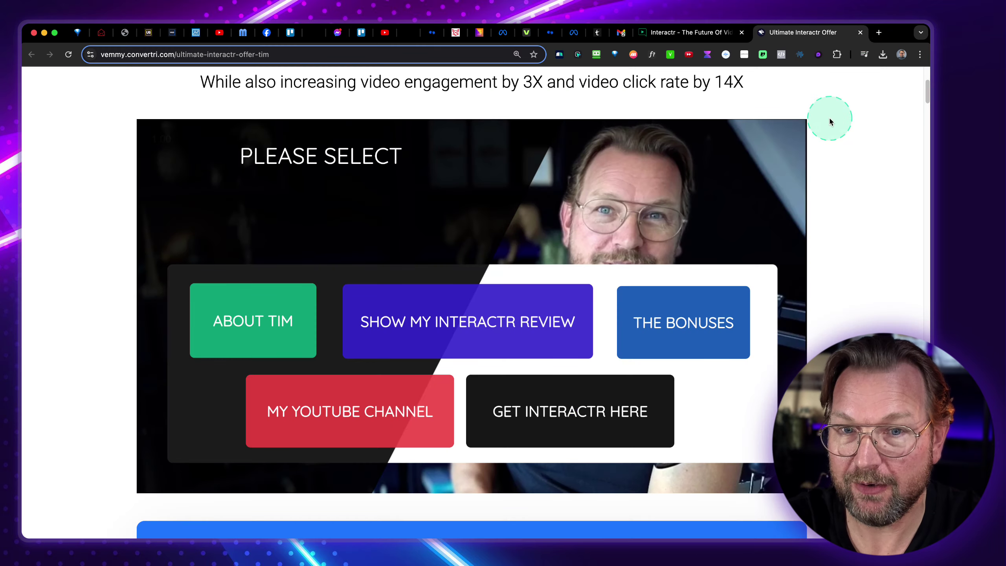
left_click(592, 411)
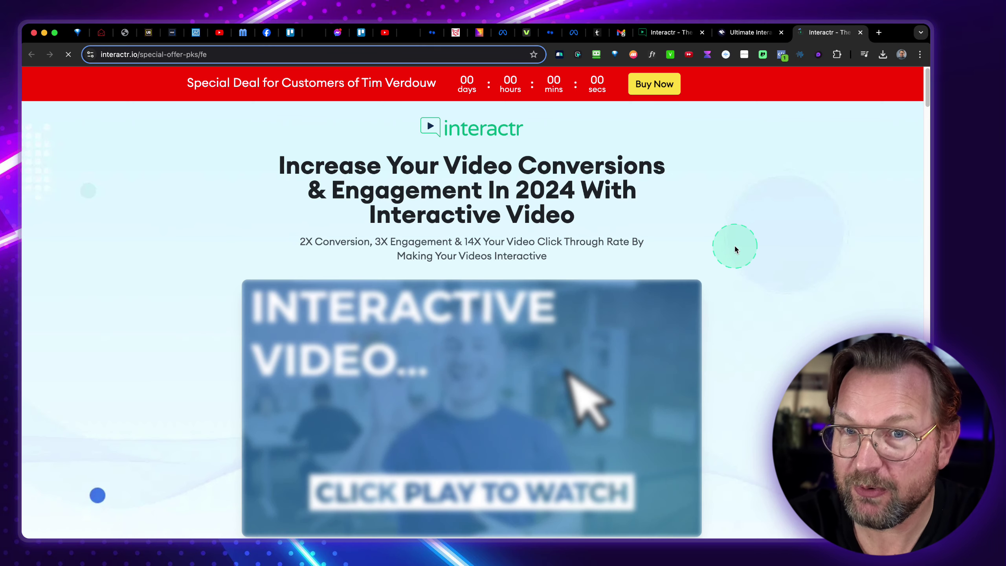
left_click(860, 33)
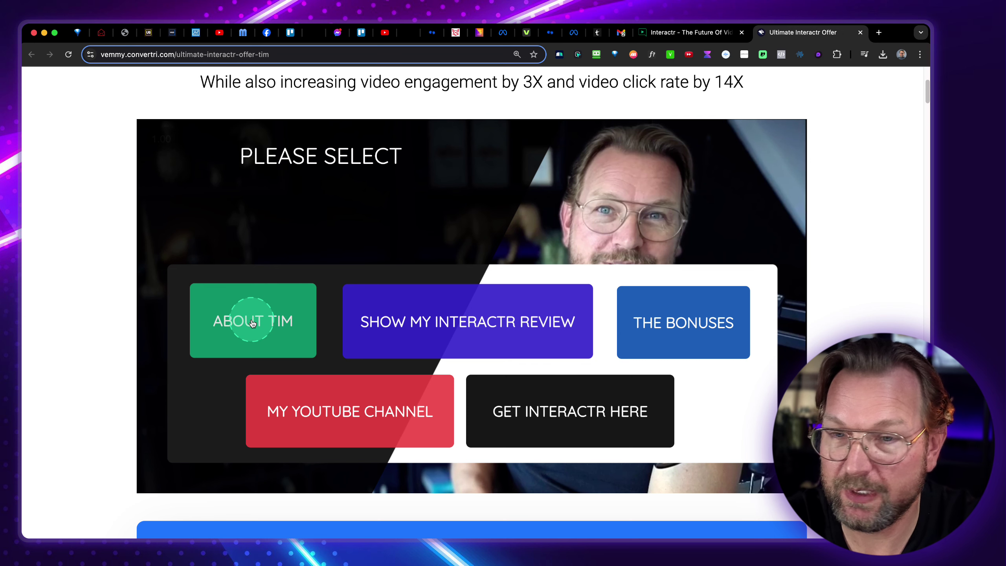
Step: Watch the About branch, pause to examine its two buttons, and return to the main menu
left_click(252, 323)
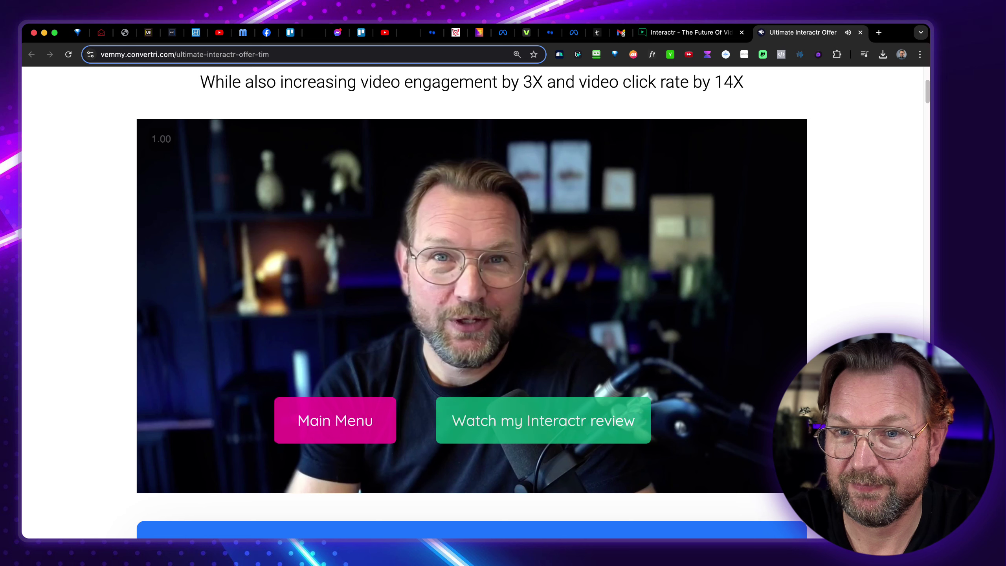
left_click(645, 266)
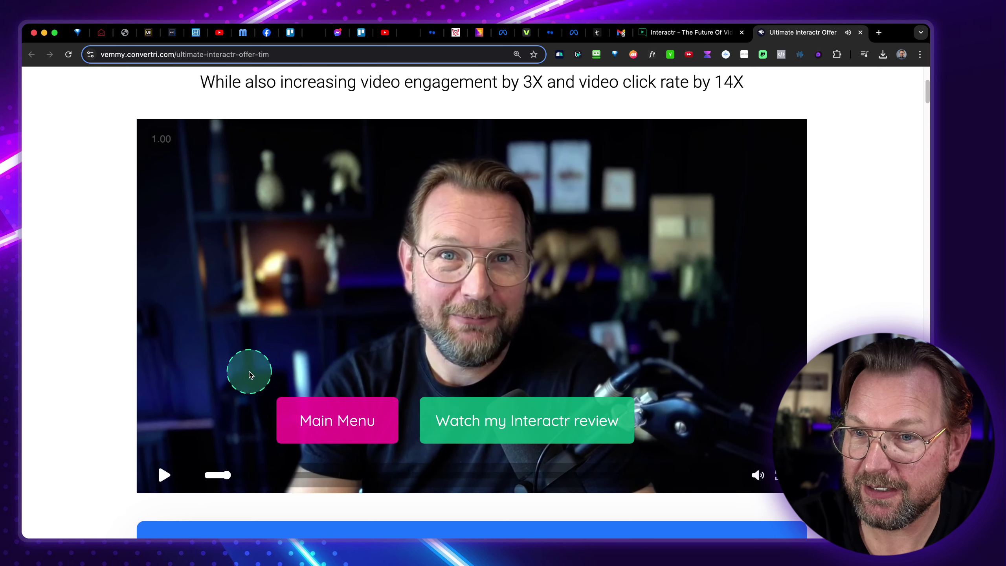
left_click_drag(246, 382, 683, 460)
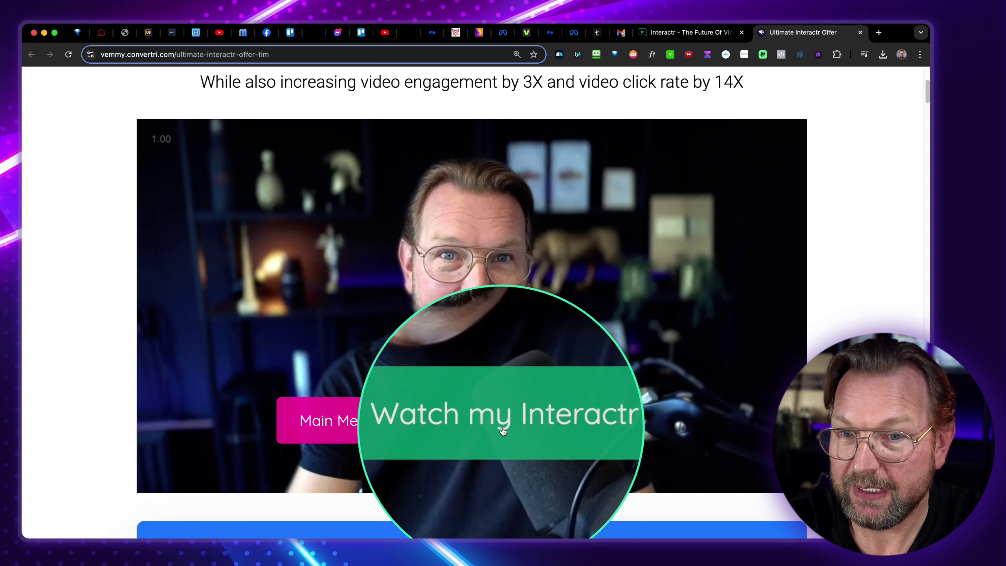
left_click(531, 414)
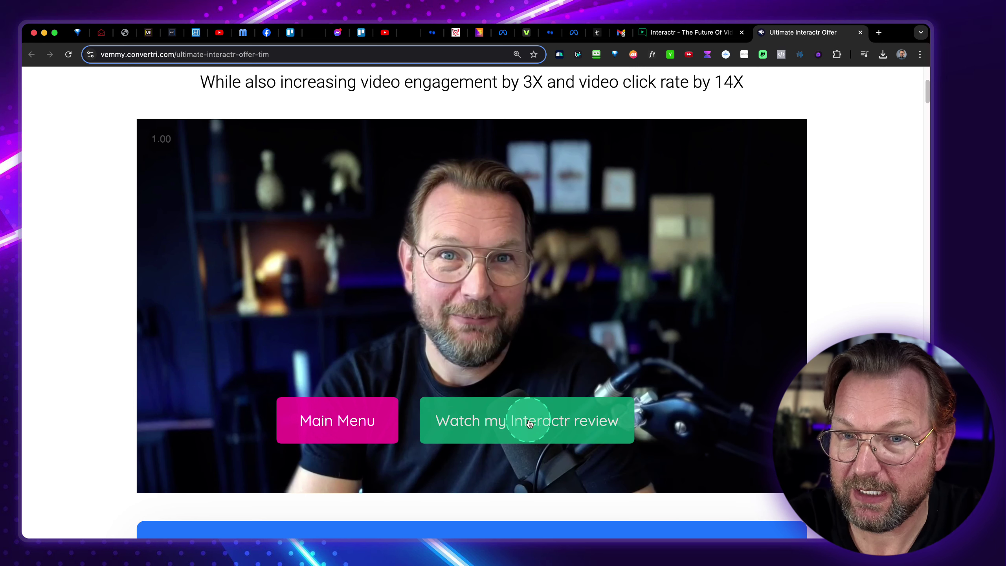
left_click(336, 423)
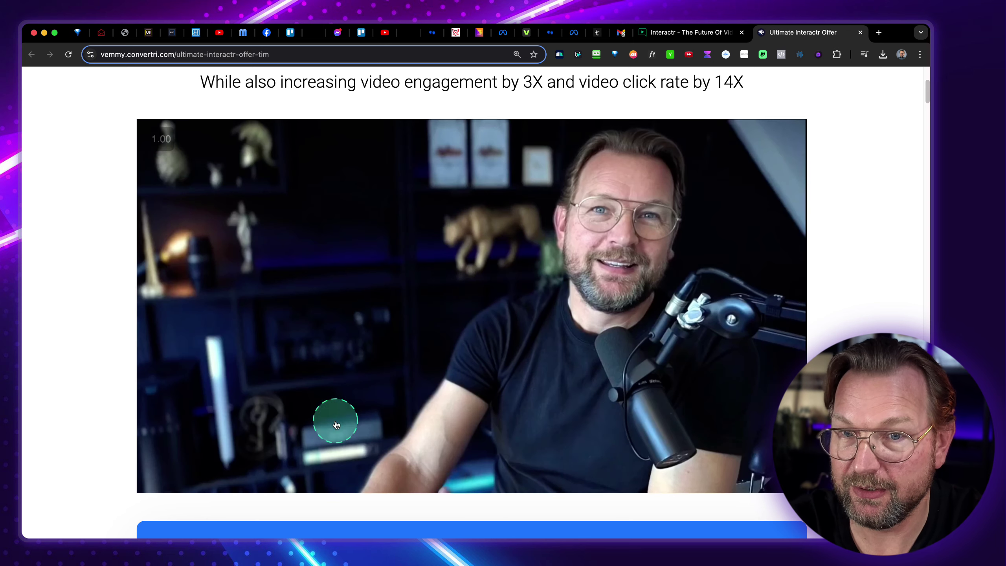
left_click(744, 396)
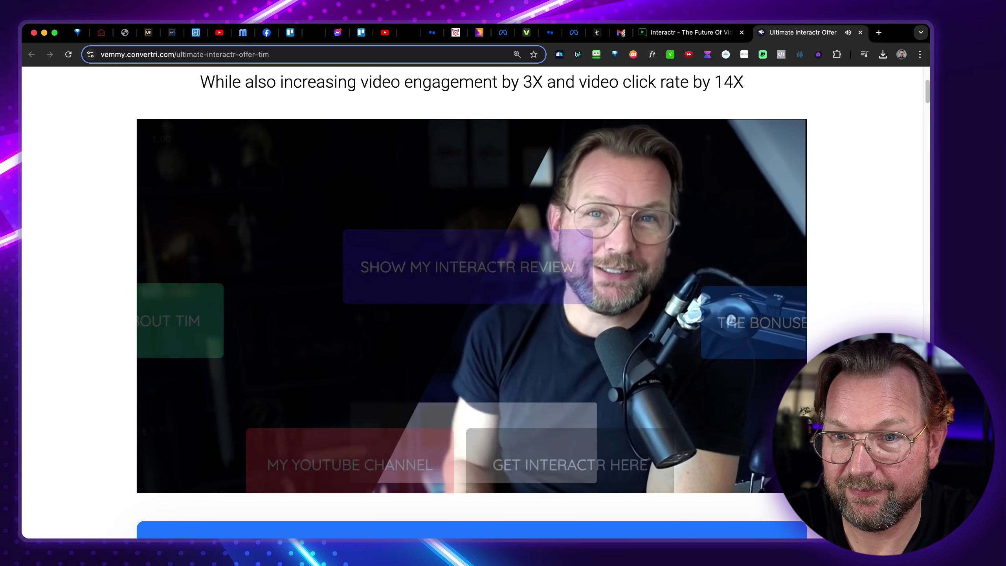
left_click(652, 206)
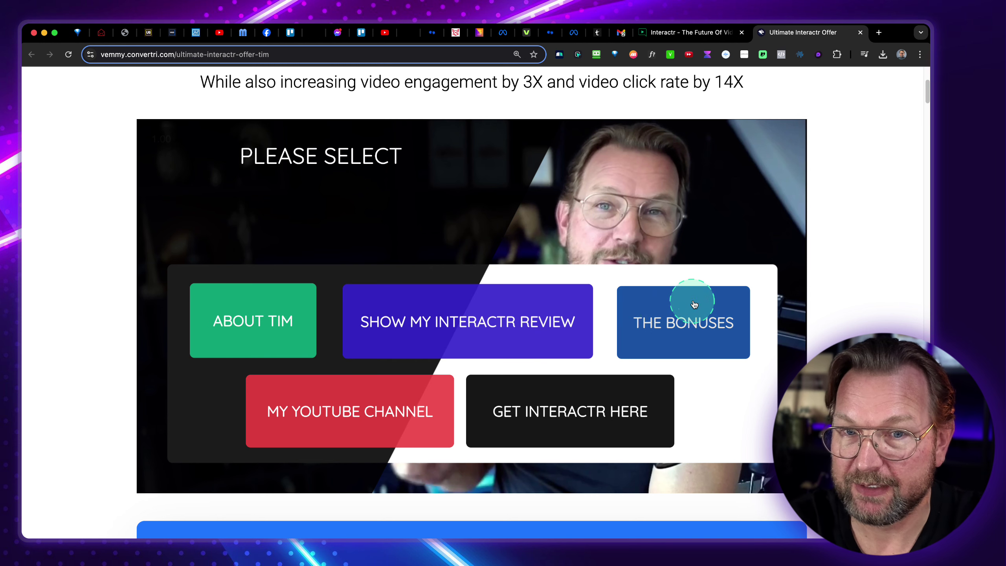
Step: Play The Bonuses branch of the interactive video, examine its on-screen buttons and pause it
left_click(677, 329)
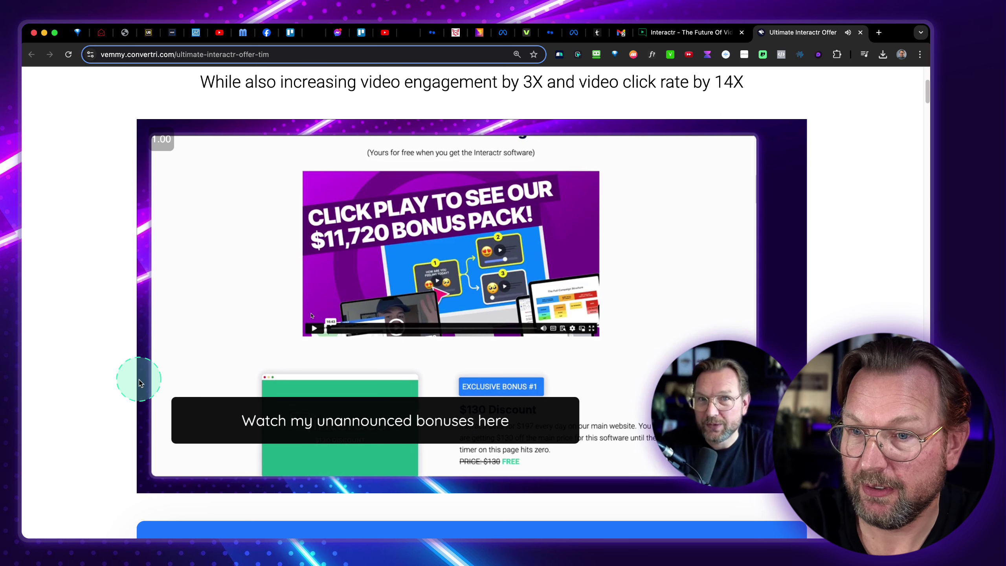
left_click_drag(166, 404, 624, 460)
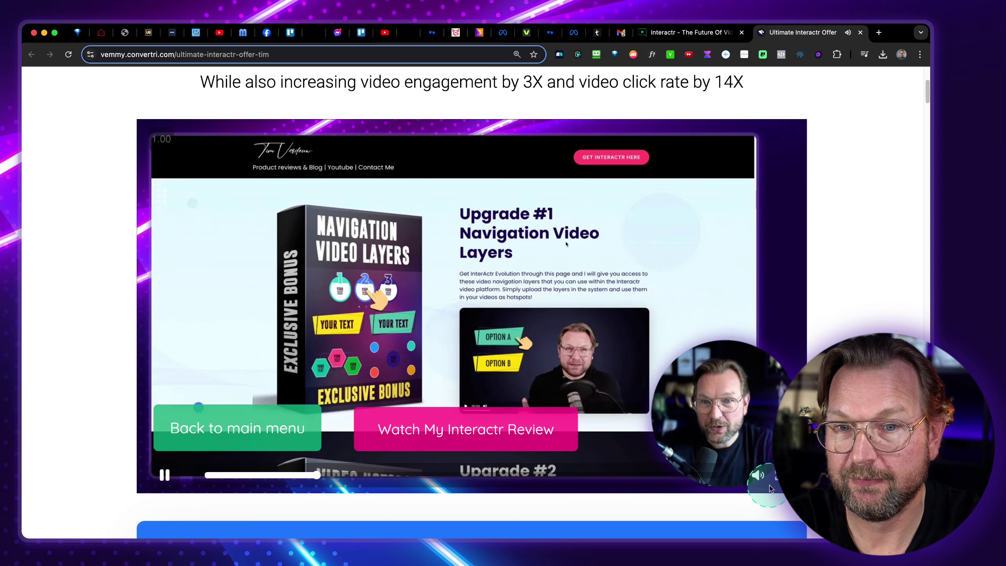
left_click(768, 485)
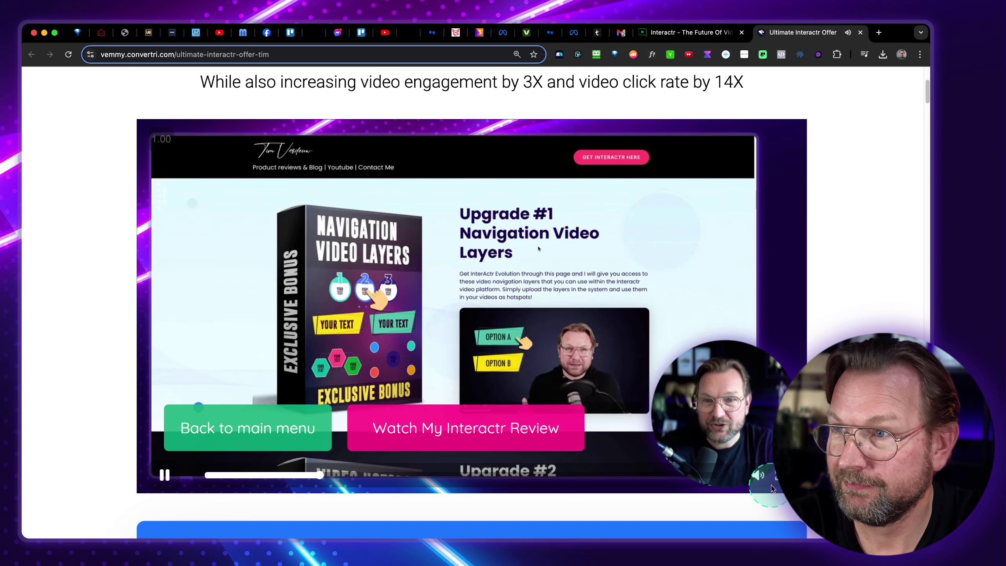
left_click(765, 282)
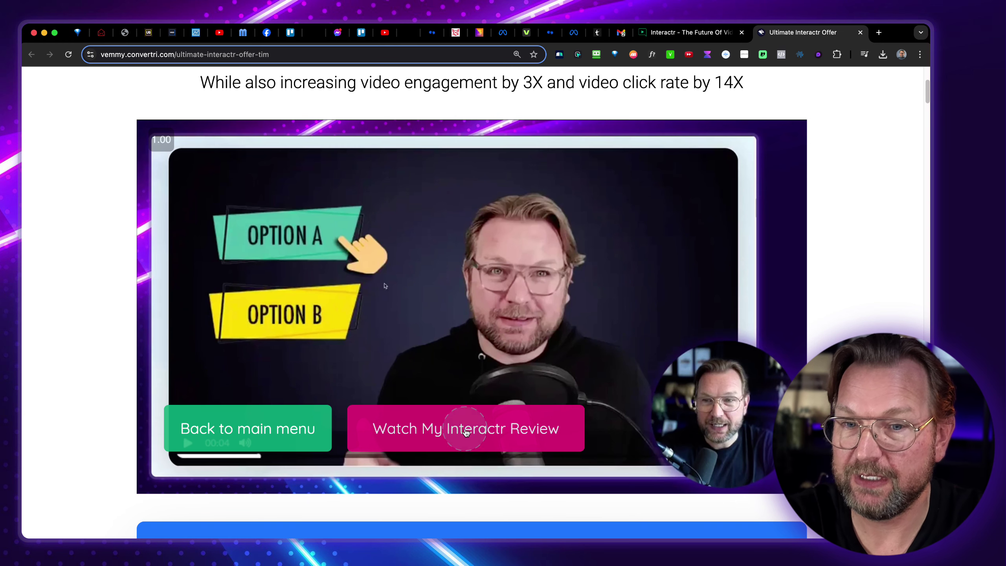
Step: Follow the Watch My Interactr Review option, pause the review and go back to the main menu
left_click(465, 430)
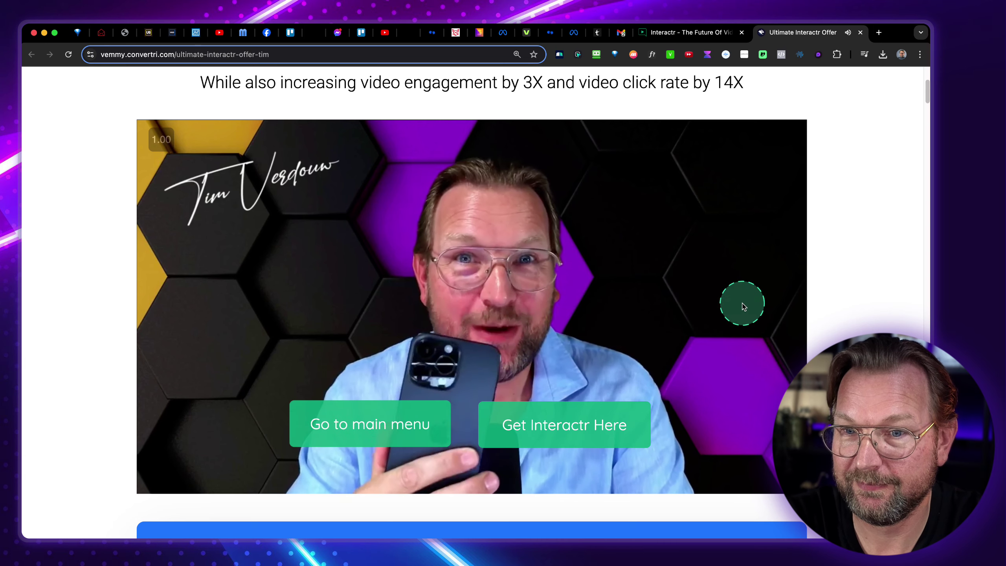
left_click(606, 307)
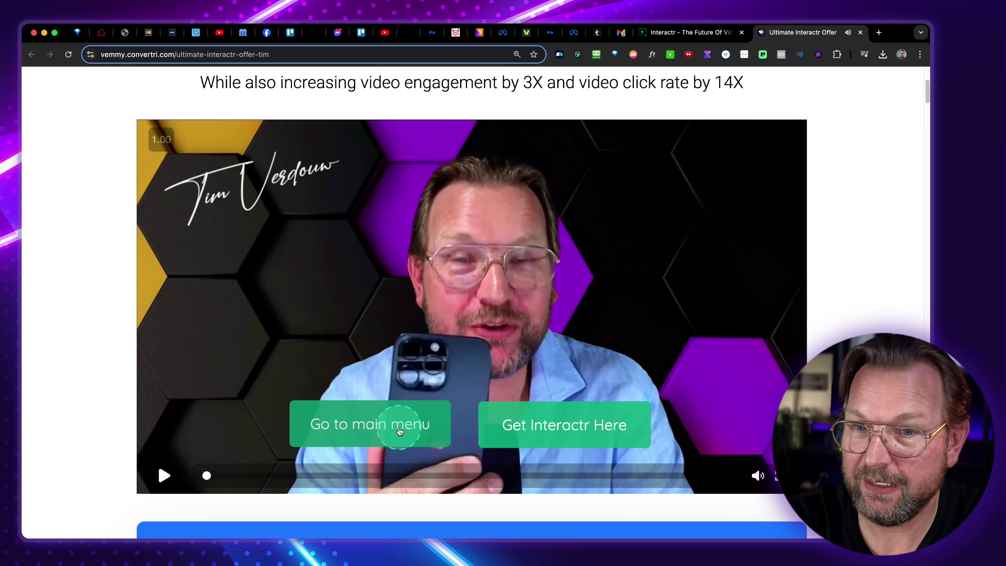
left_click(399, 430)
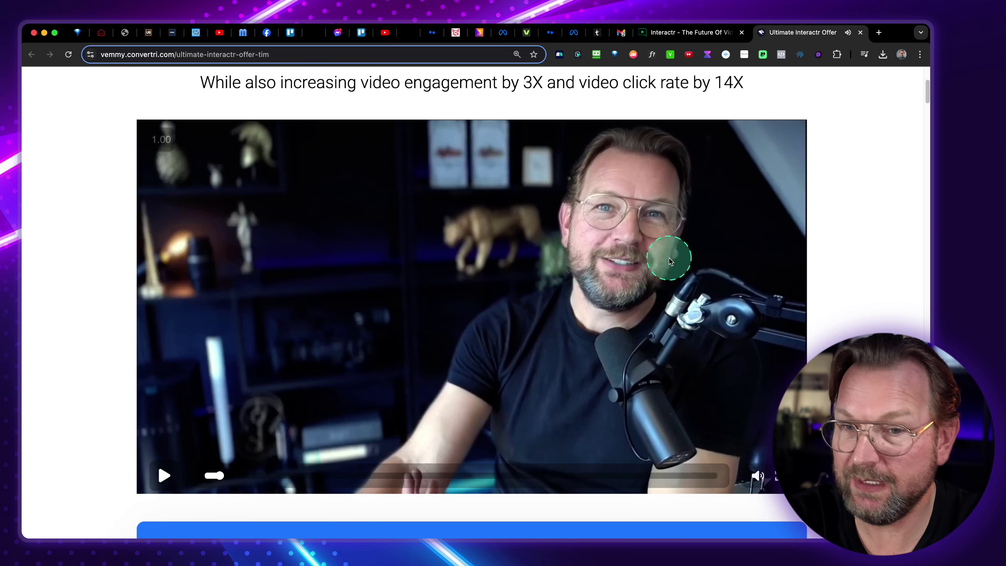
left_click(386, 474)
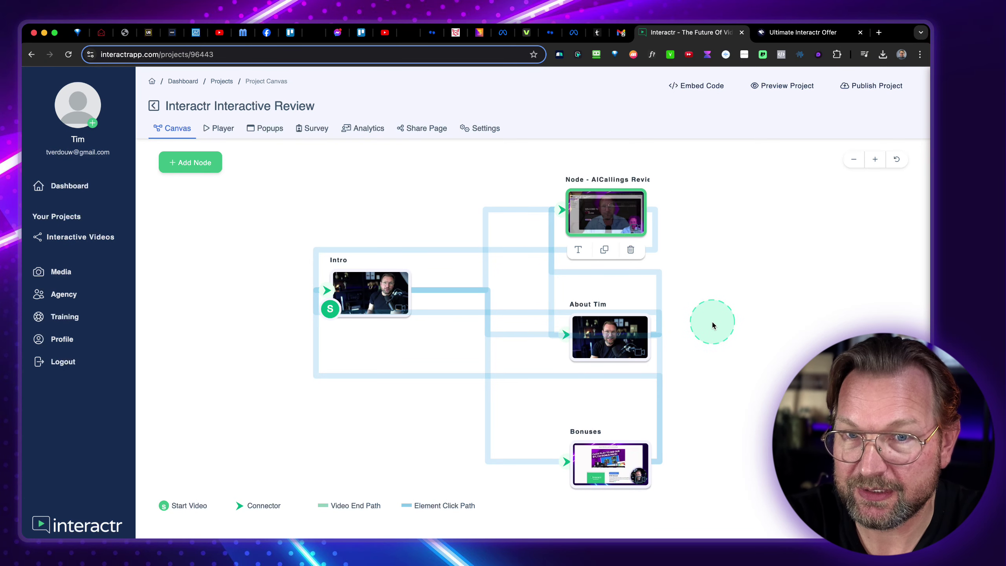
Step: From the interactive videos list, open the Interactr Interactive Review (Copy) project and close its Project Media library
left_click_drag(701, 309, 683, 308)
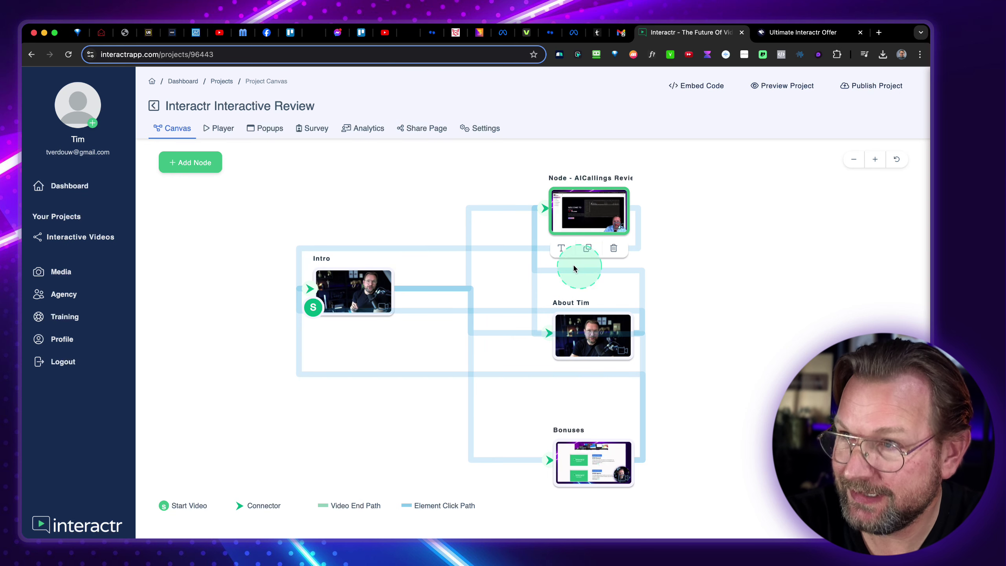
left_click(63, 240)
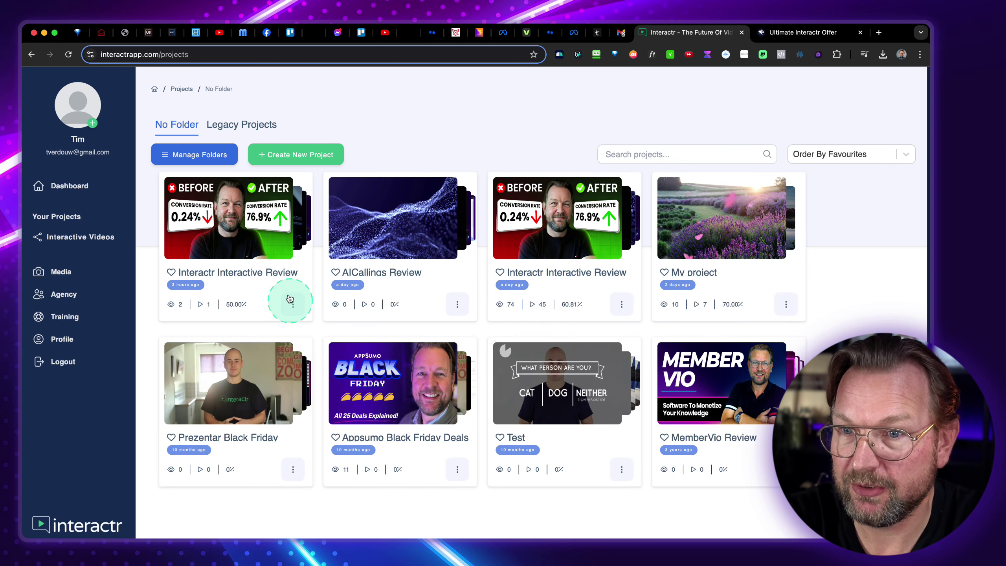
left_click(217, 268)
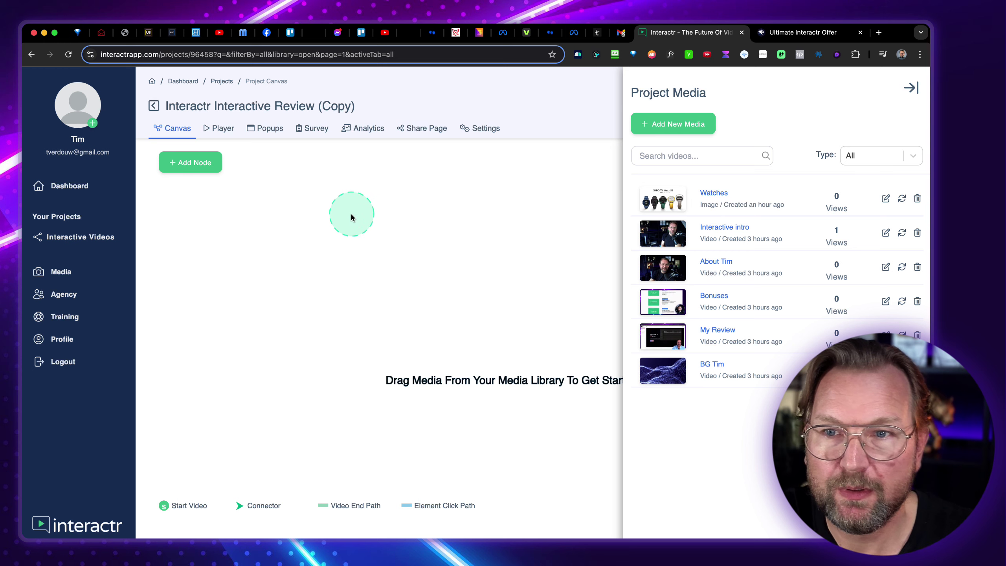
left_click(910, 87)
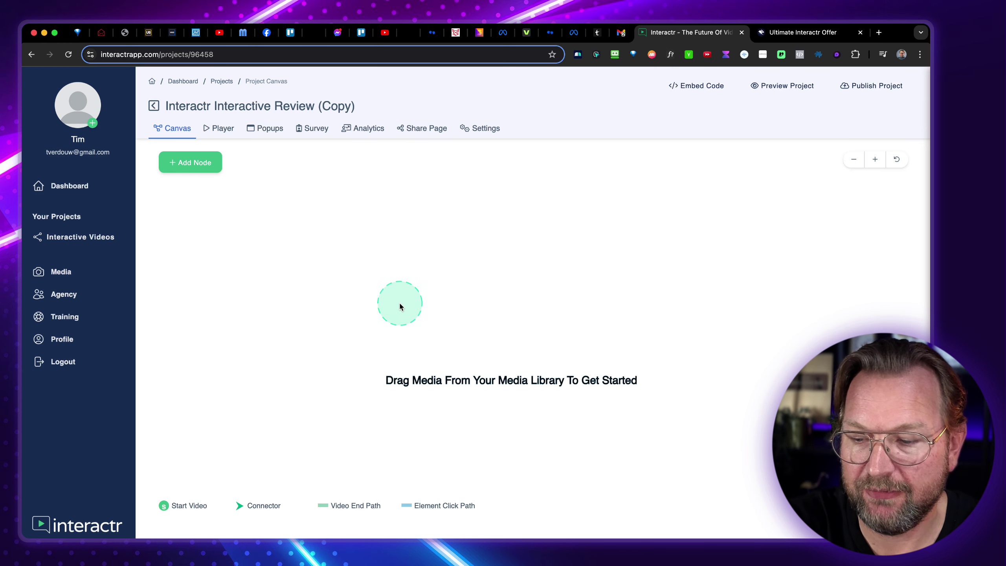
Step: Start a node with new media as its background and examine the available upload types
left_click(200, 163)
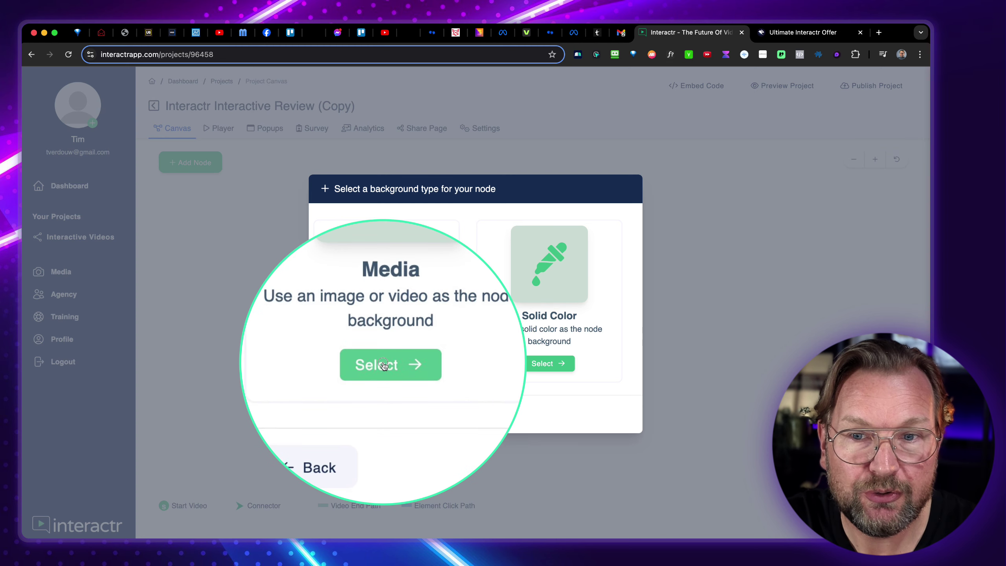
left_click(384, 364)
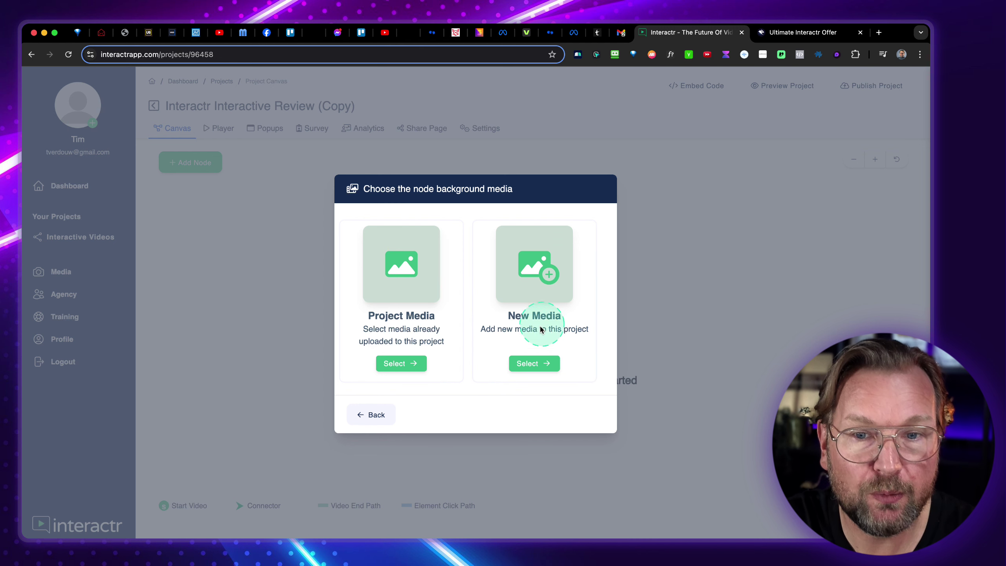
left_click(533, 364)
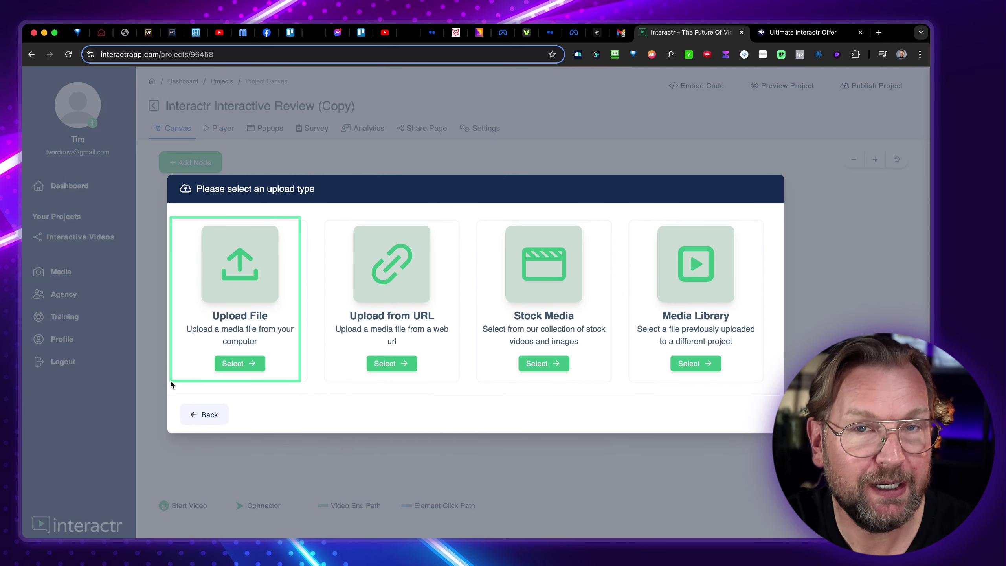
left_click(304, 374)
mouse_move(334, 378)
left_mouse_down()
mouse_move(422, 315)
mouse_move(466, 234)
left_mouse_up()
left_click(474, 220)
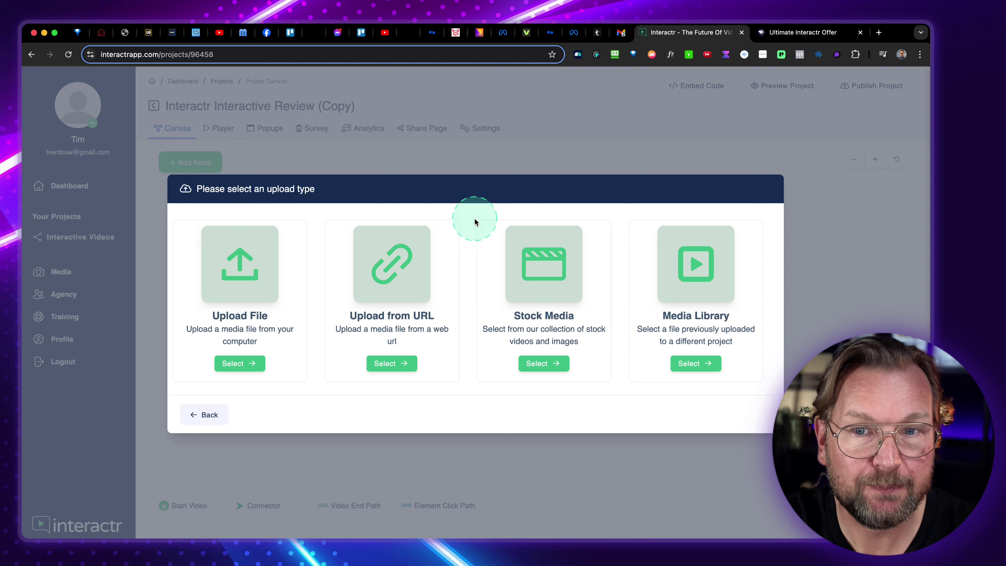
left_click_drag(598, 389, 604, 387)
Step: Browse the videos in the stock media library, then back out of creating the node
left_click(544, 364)
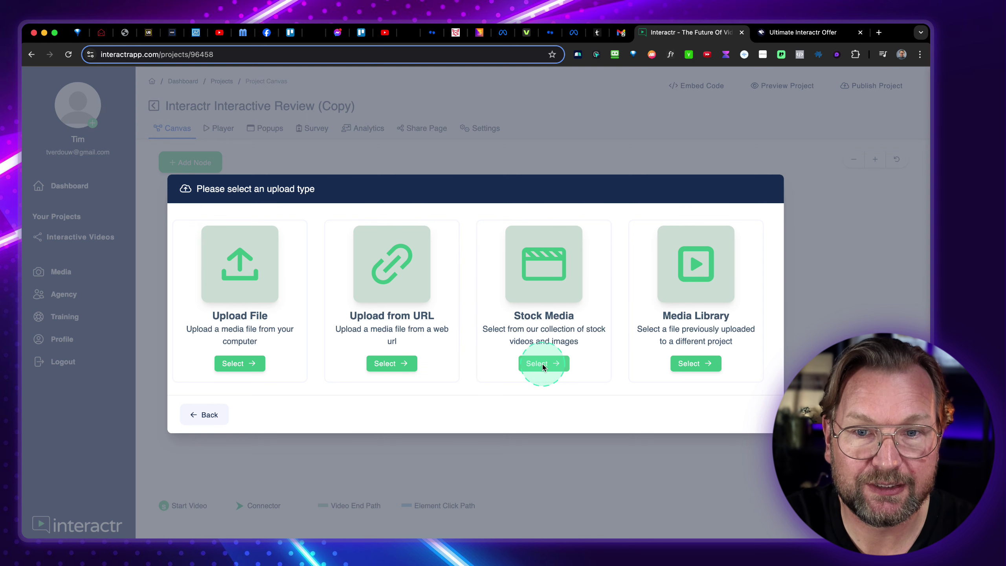
left_click(544, 370)
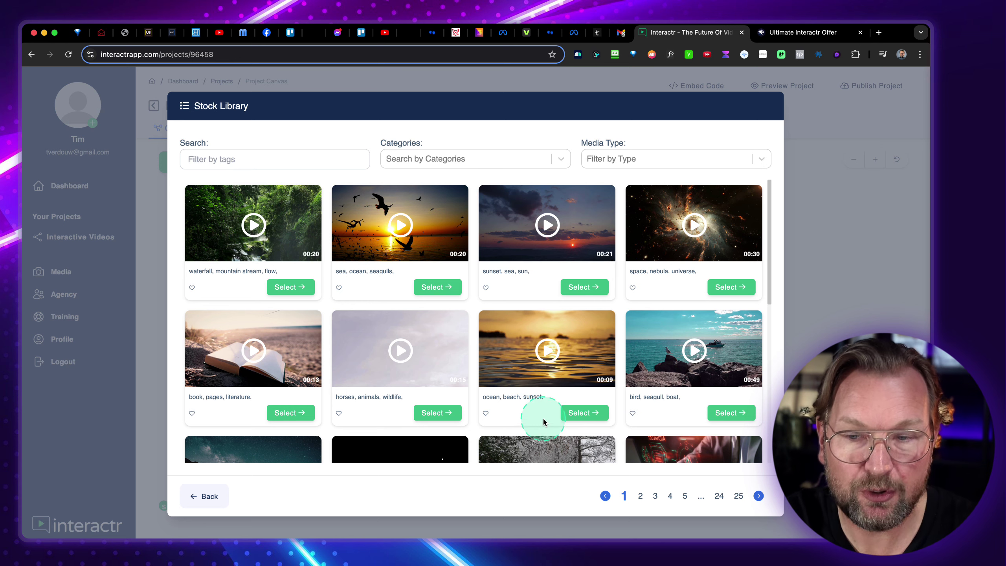
scroll(457, 285, "down", 1)
scroll(458, 285, "down", 6)
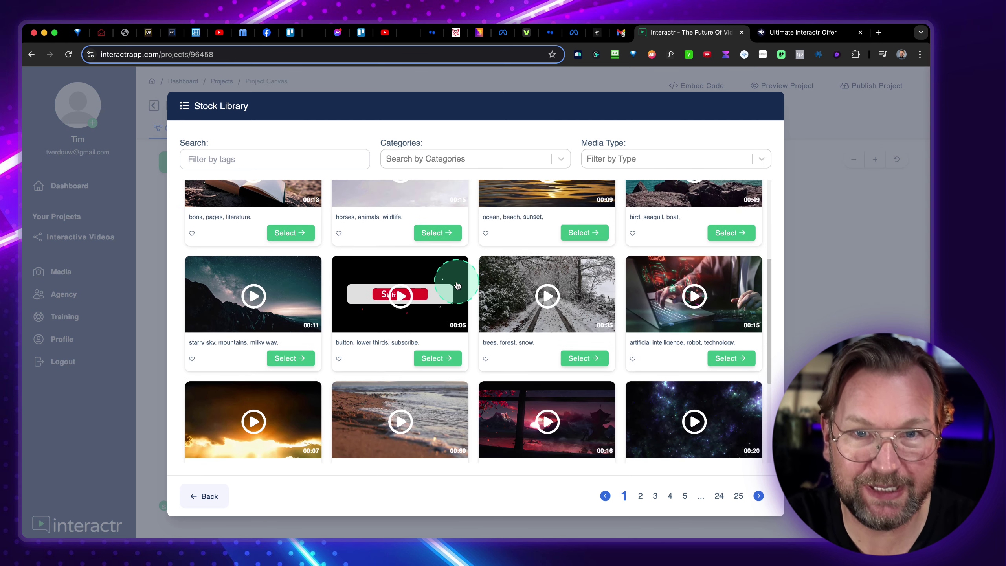
scroll(560, 290, "up", 2)
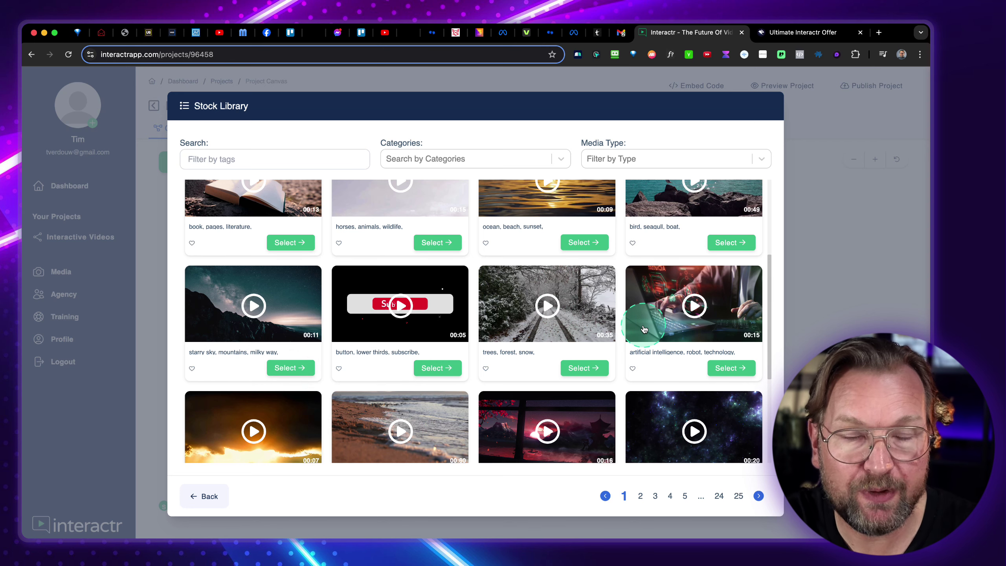
left_click(205, 495)
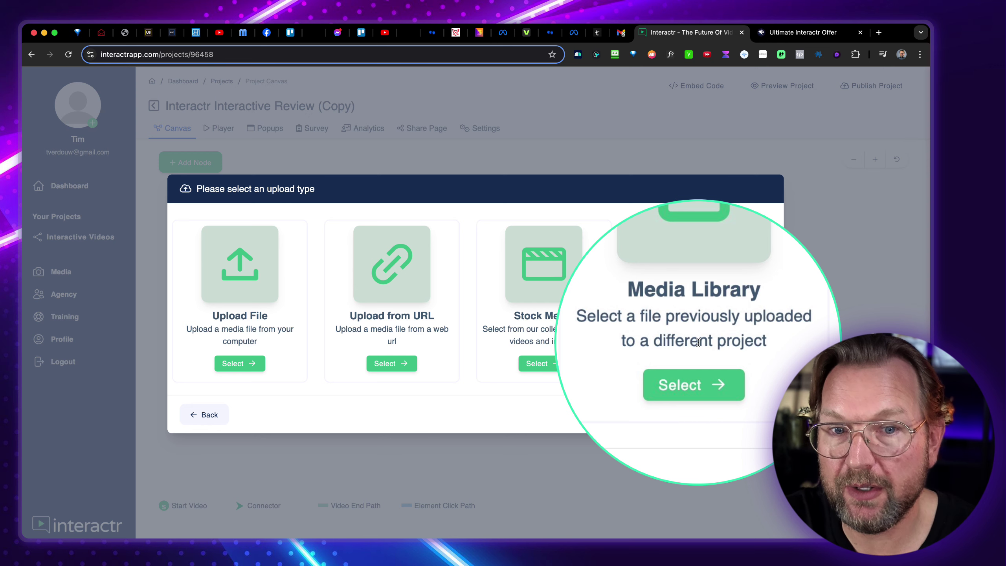
left_click(202, 415)
left_click(365, 415)
left_click(349, 415)
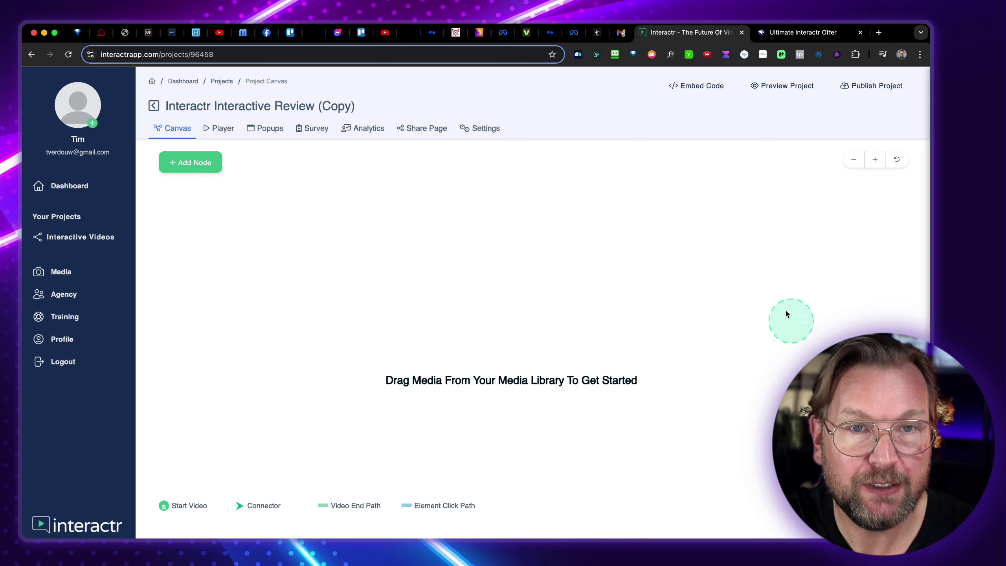
Step: Add the Interactive intro video from the project media as a node named Interactive intro and place it near the canvas's left side
left_click(788, 507)
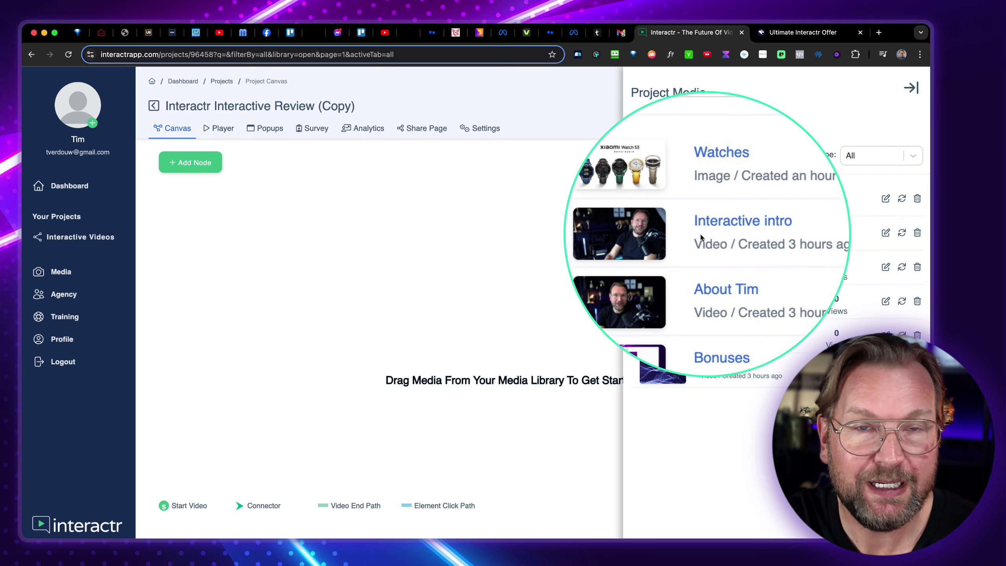
left_click_drag(672, 235, 285, 253)
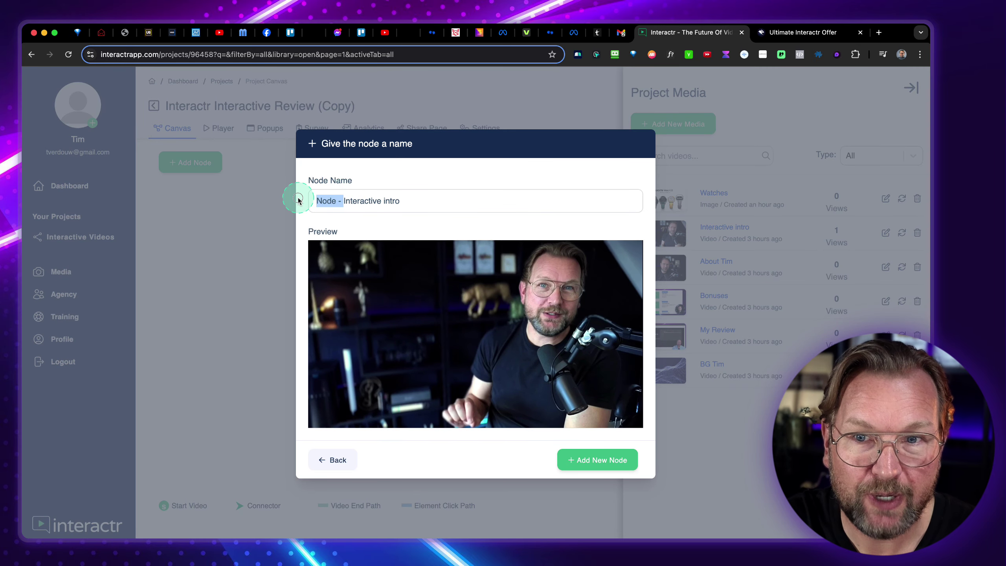
left_click(591, 460)
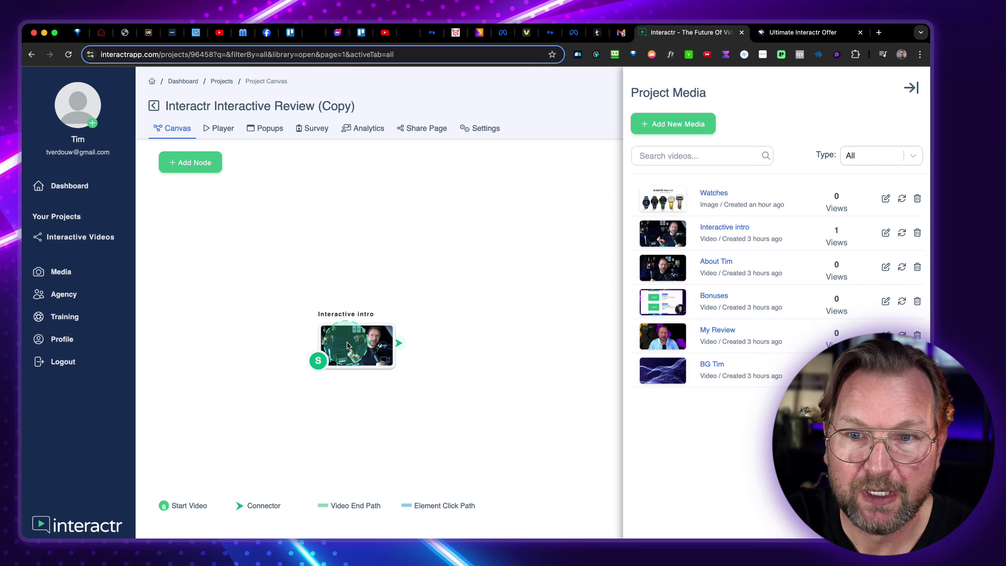
left_click_drag(358, 344, 247, 291)
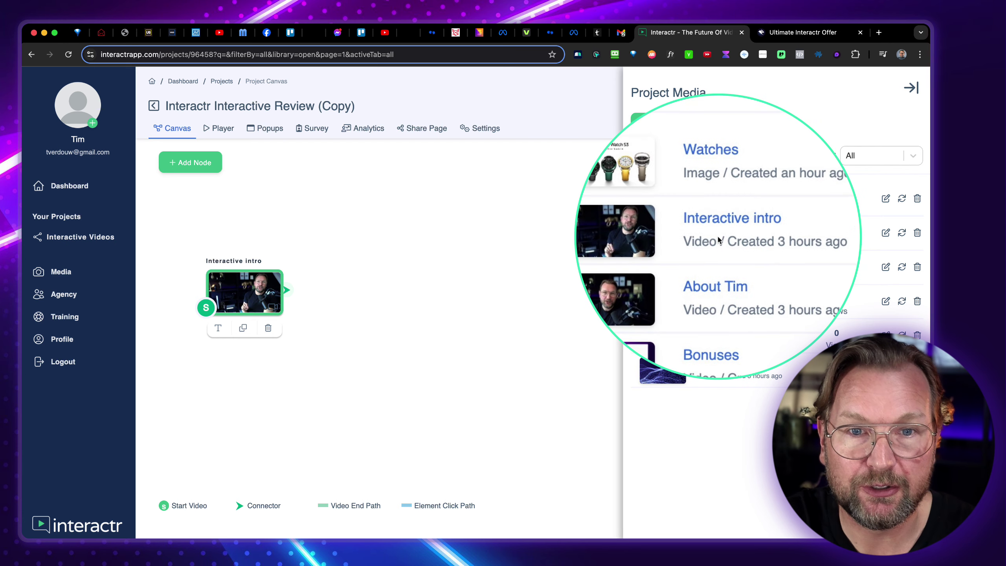
Step: Add the About video as a node, drop the "Node -" prefix from its name, and place it above and right of the intro node
left_click_drag(655, 268, 292, 192)
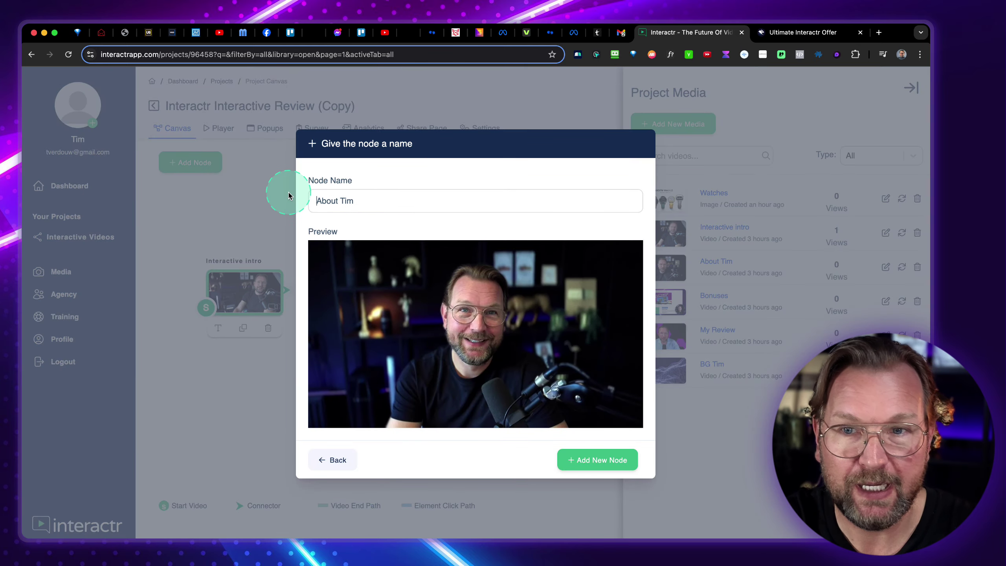
left_click(599, 462)
left_click(518, 274)
left_click_drag(519, 275, 441, 182)
left_click(464, 332)
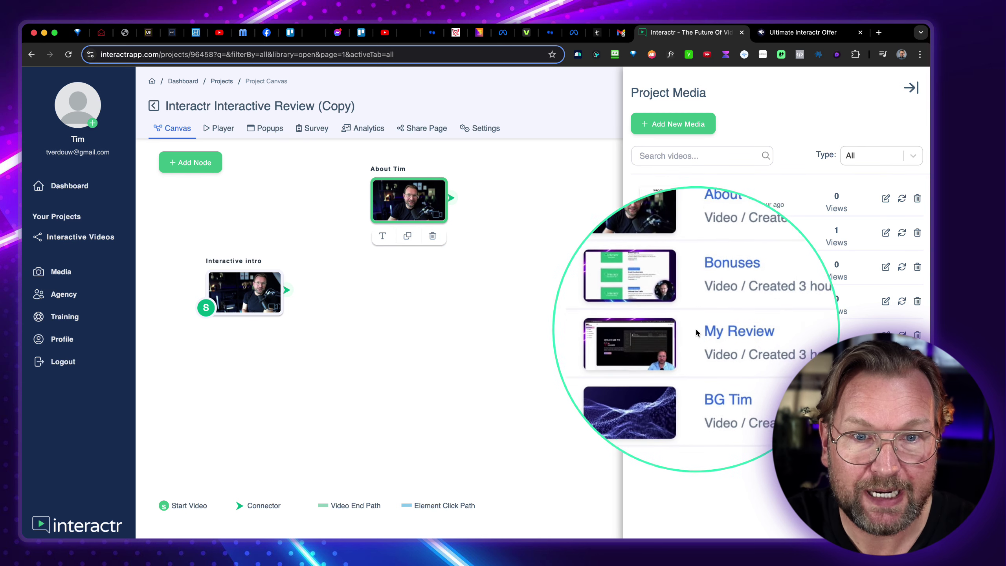
Step: Add the My Review video from the project media to the canvas as a node named My Review
left_click(664, 336)
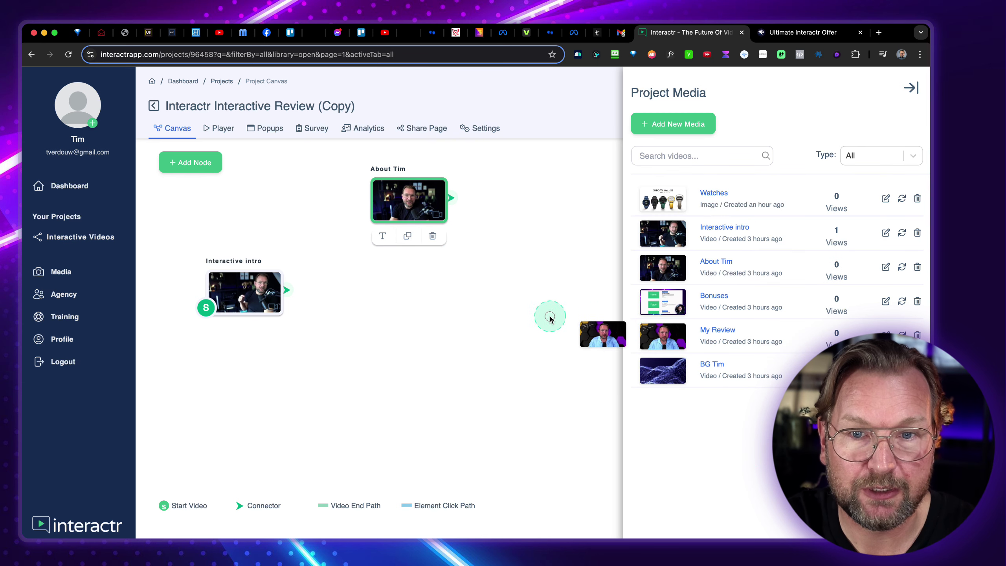
left_click_drag(550, 317, 358, 282)
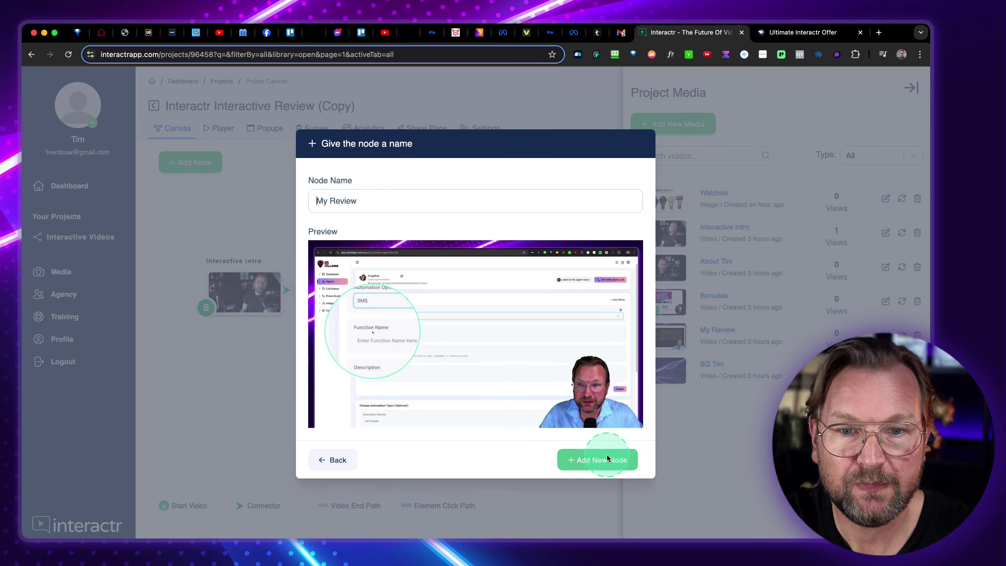
left_click(618, 456)
left_click(738, 368)
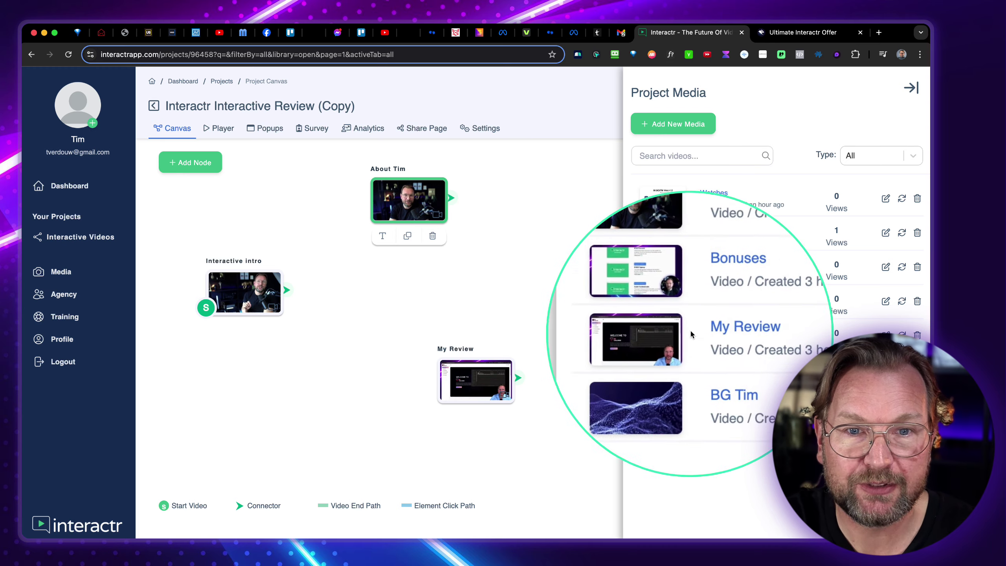
Step: Add the Bonuses video as a node named Bonuses and stack the My Review and Bonuses nodes below the About node
left_click_drag(673, 301, 425, 303)
left_click(353, 204)
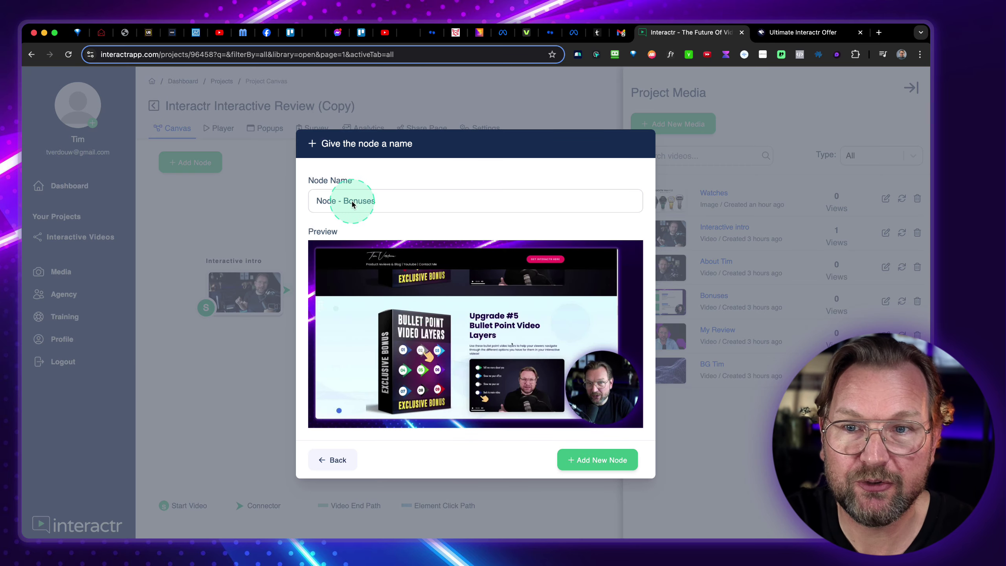
left_click_drag(343, 200, 289, 202)
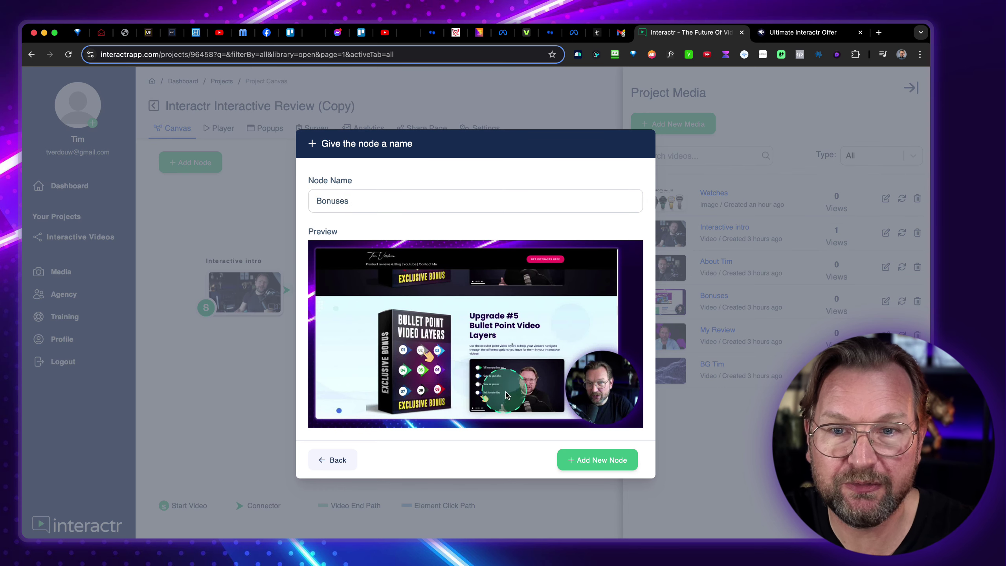
left_click(596, 459)
left_click_drag(458, 375, 394, 280)
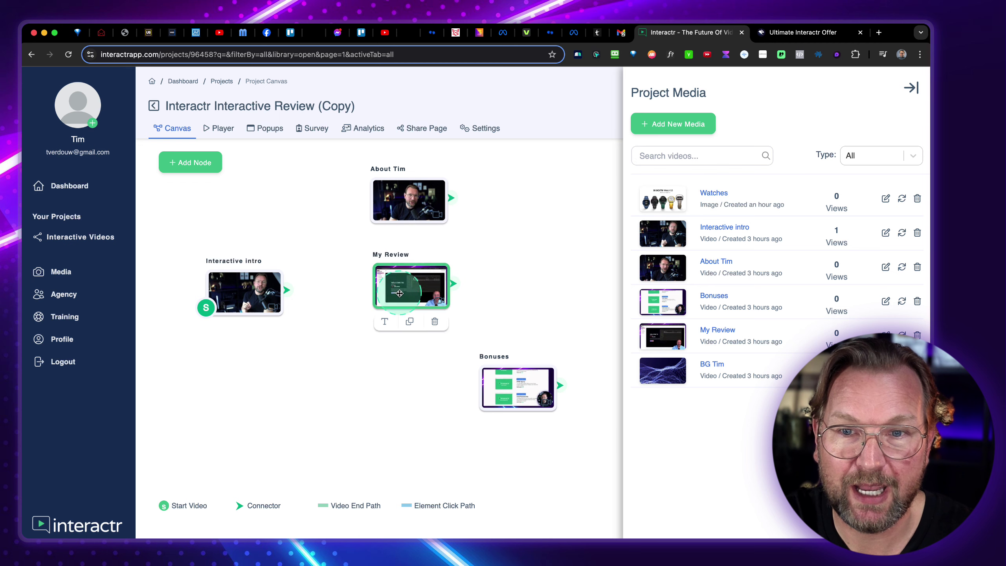
left_click_drag(505, 381, 409, 363)
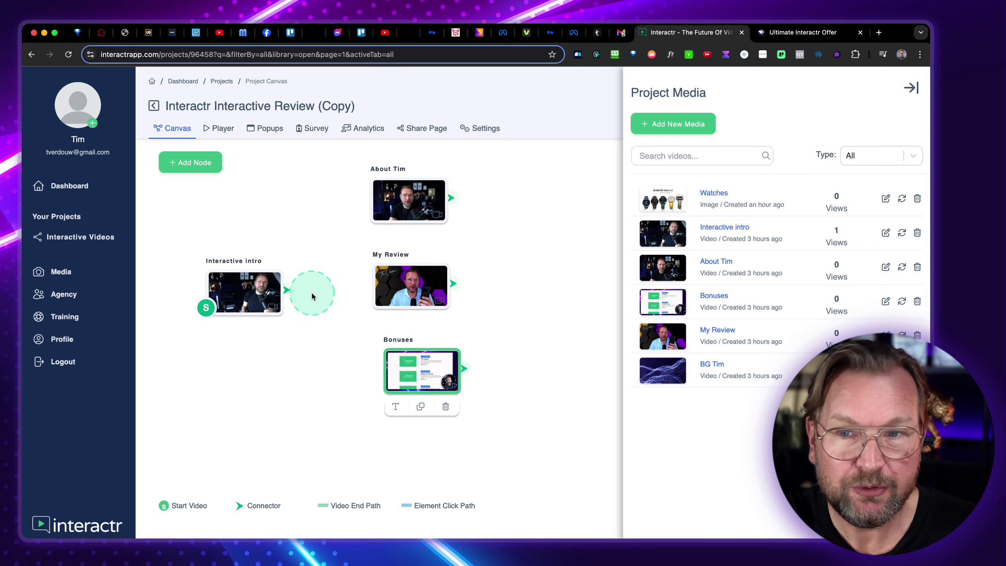
Step: Open the Interactive intro node and add an ungrouped button element to its video, named after the About node
double_click(250, 296)
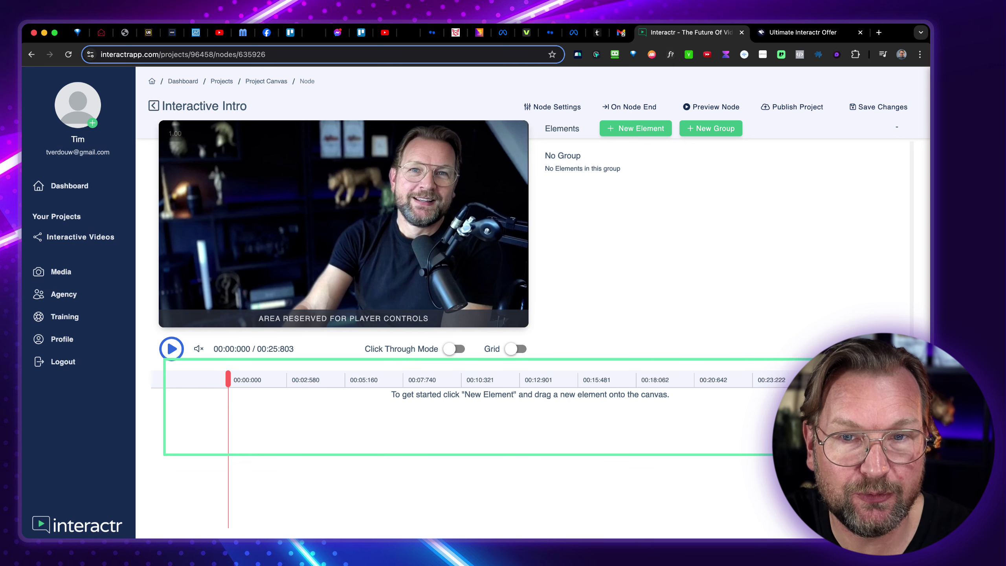
left_click(630, 131)
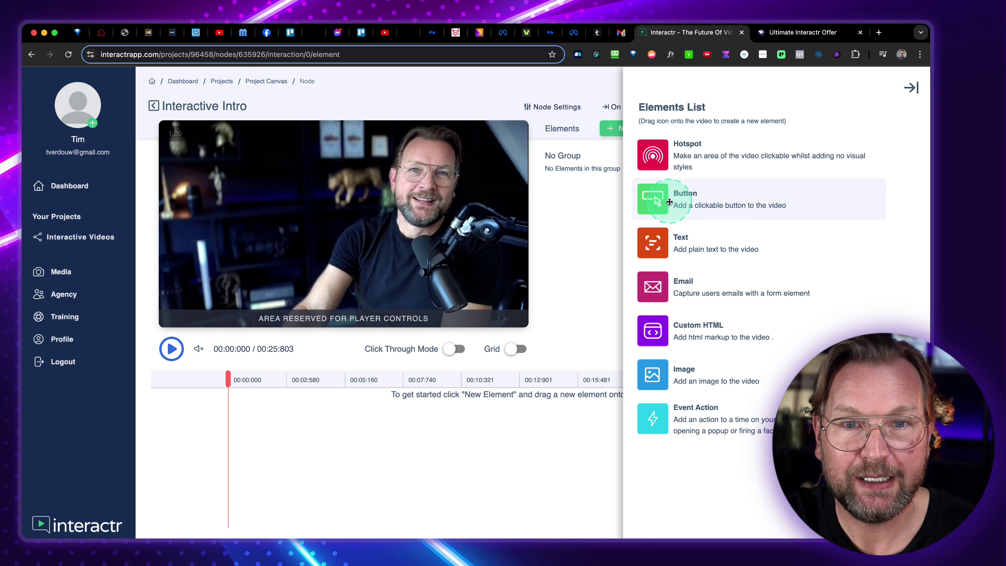
left_click_drag(669, 201, 273, 243)
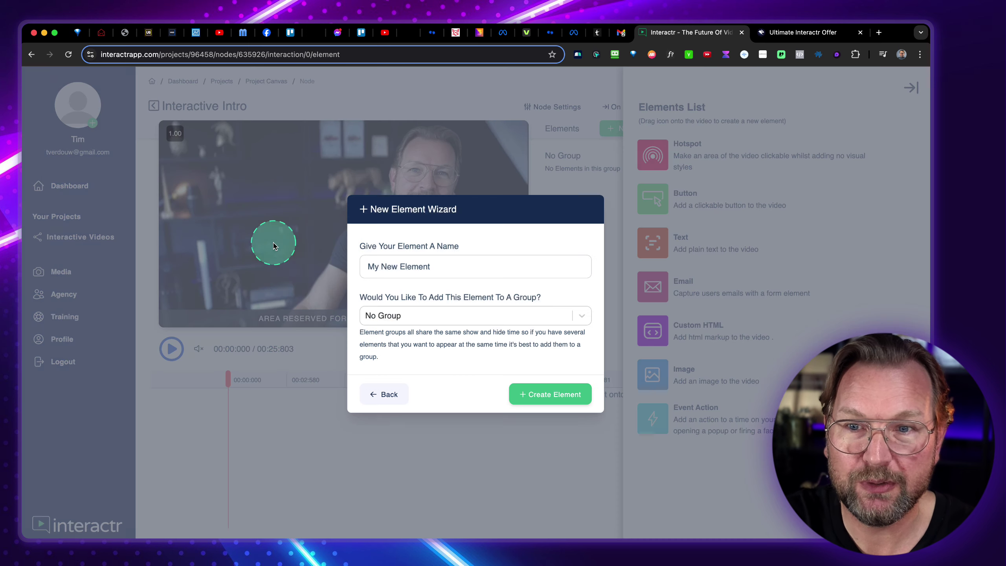
left_click_drag(446, 265, 336, 262)
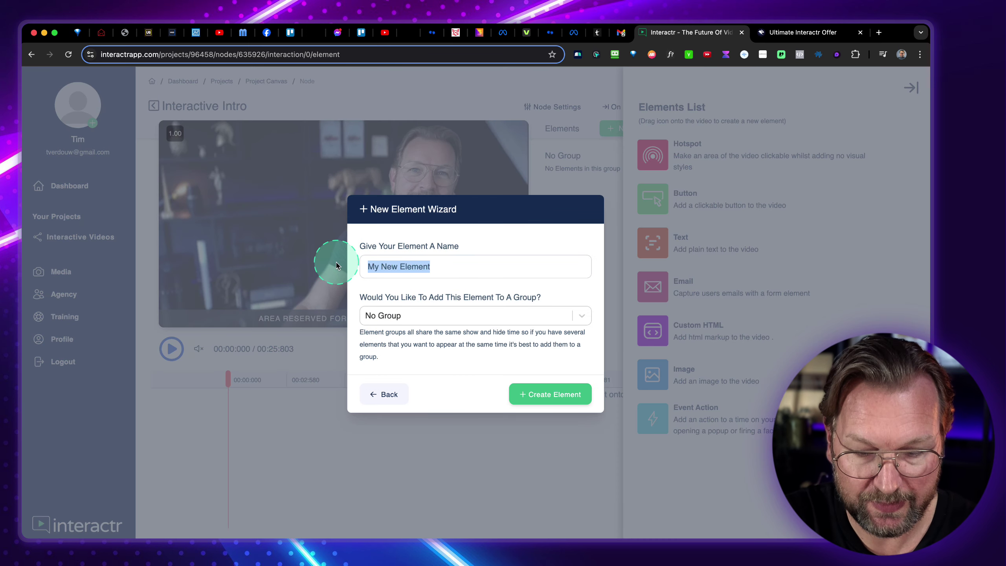
type("About Tim")
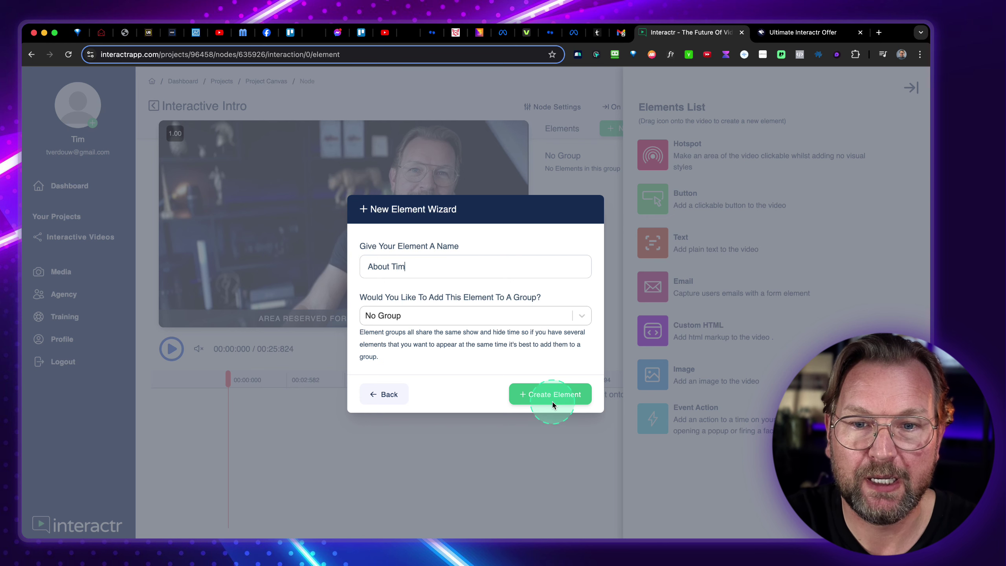
left_click(550, 394)
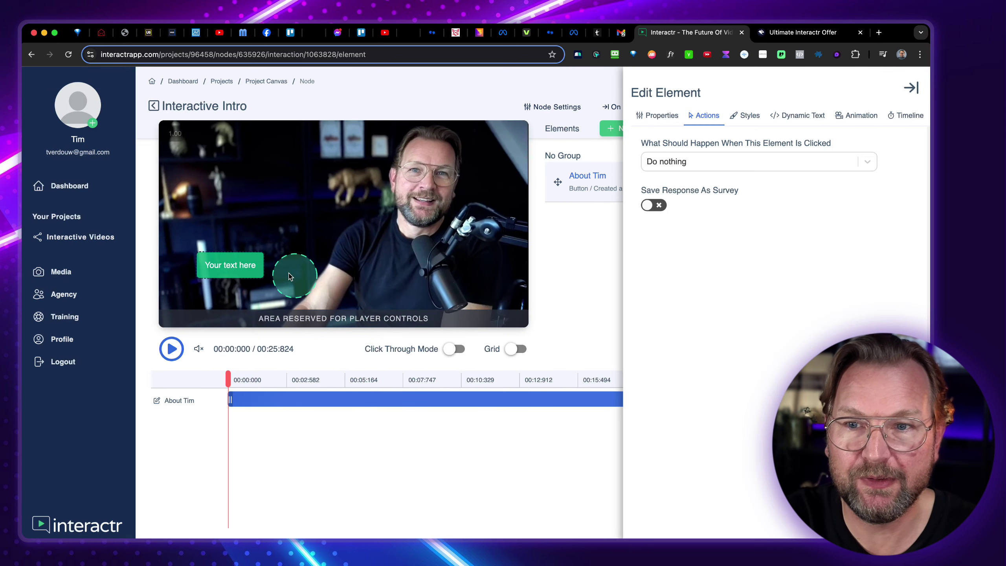
Step: Shift the new button slightly on the video and replace its placeholder text with the About node's title
double_click(230, 265)
double_click(228, 278)
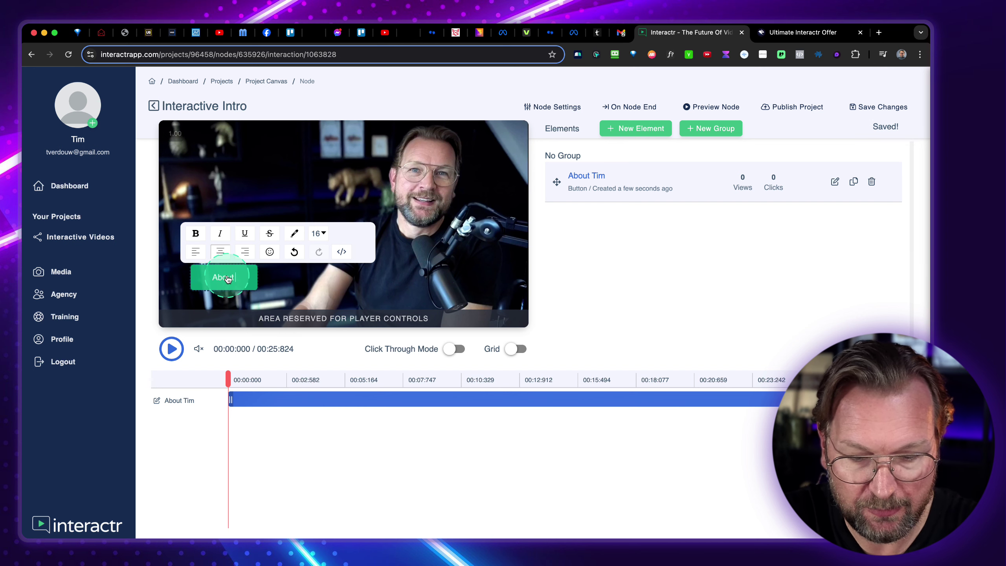
left_click(227, 279)
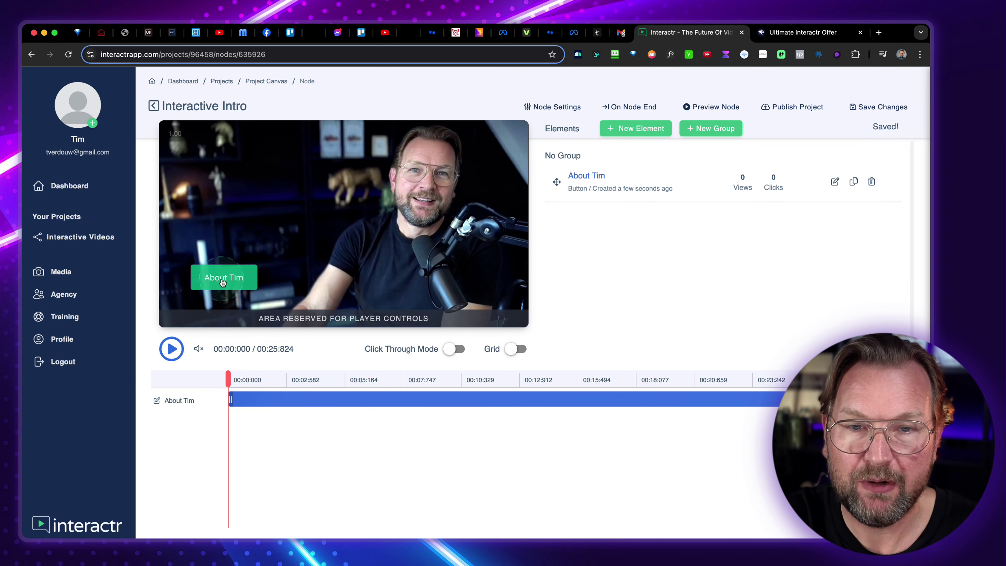
left_click(222, 281)
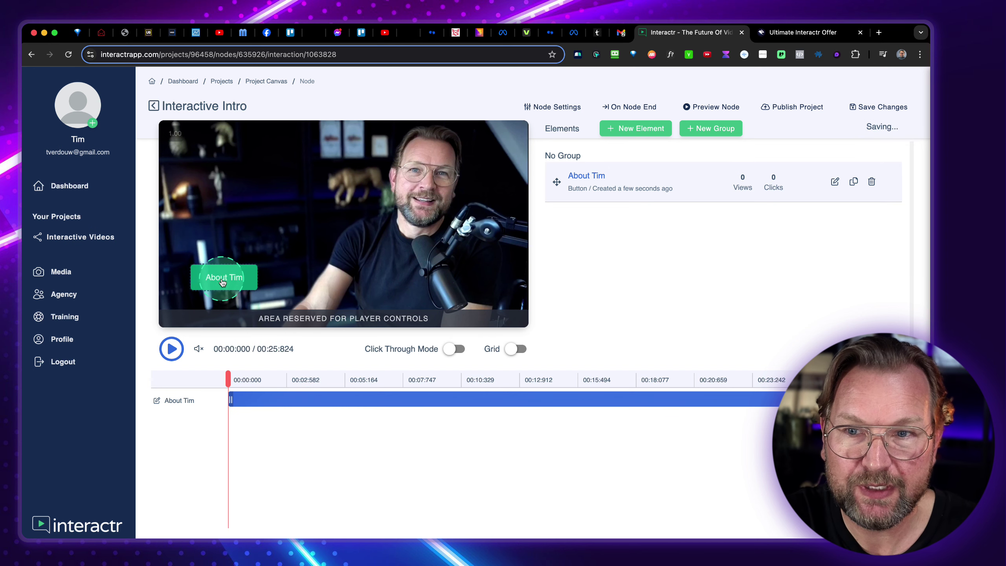
Step: Make the About button play the About node when clicked and enable saving its response as a survey
left_click(838, 185)
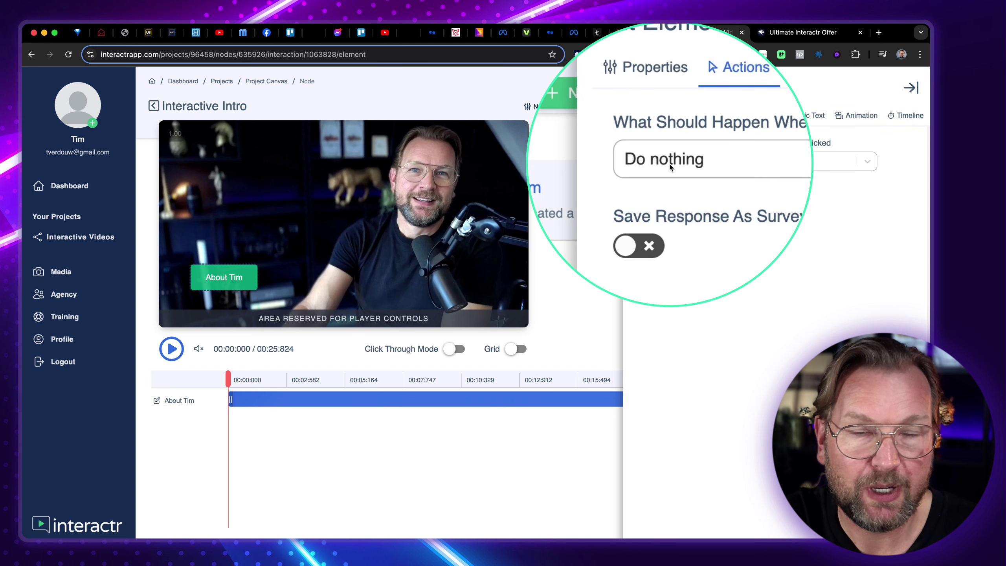
left_click(690, 160)
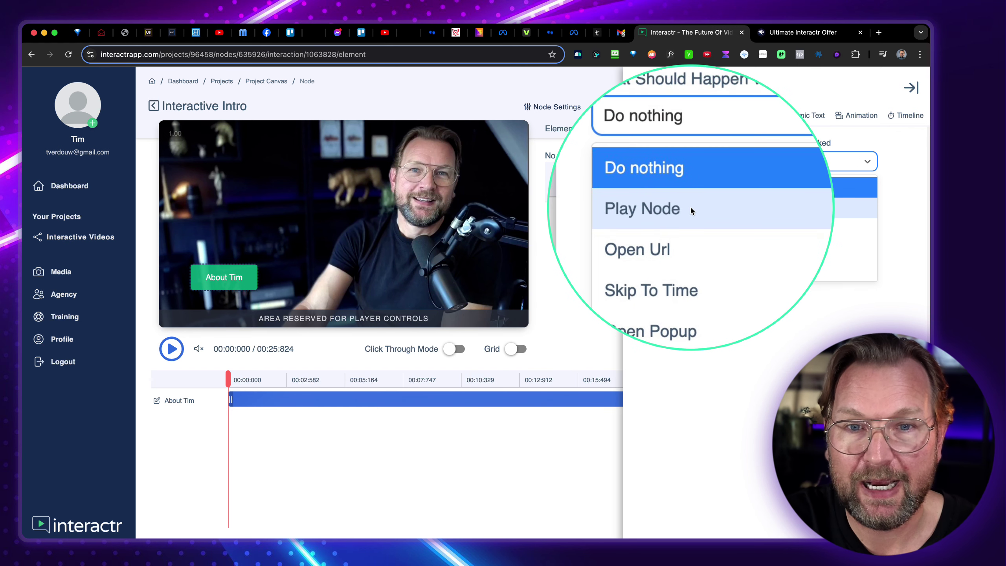
left_click(690, 206)
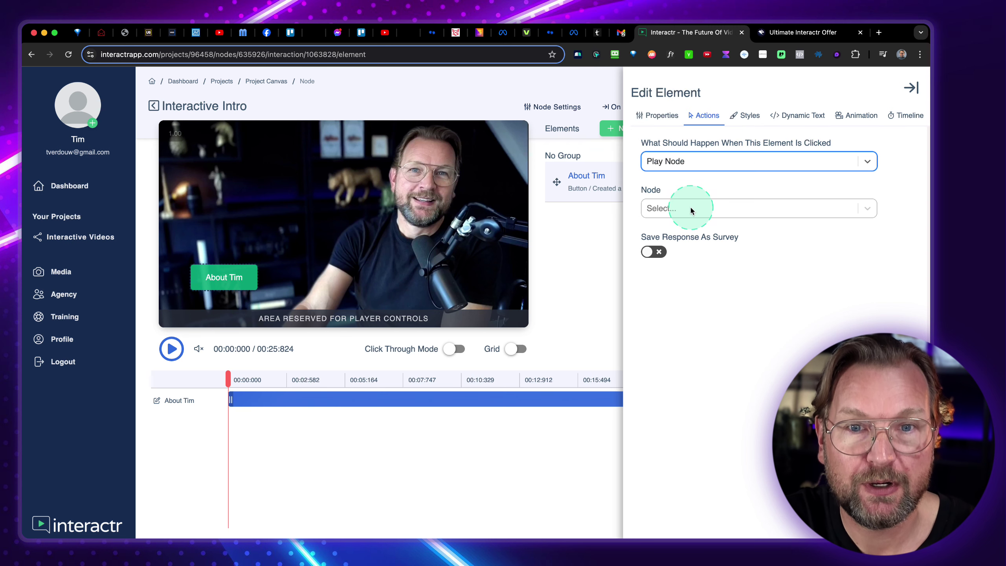
left_click(669, 208)
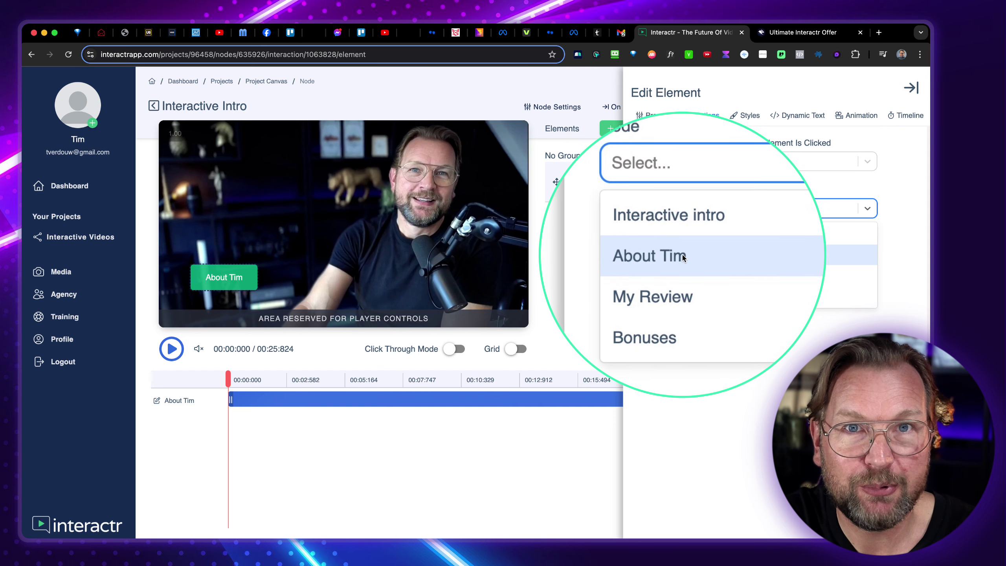
left_click(682, 254)
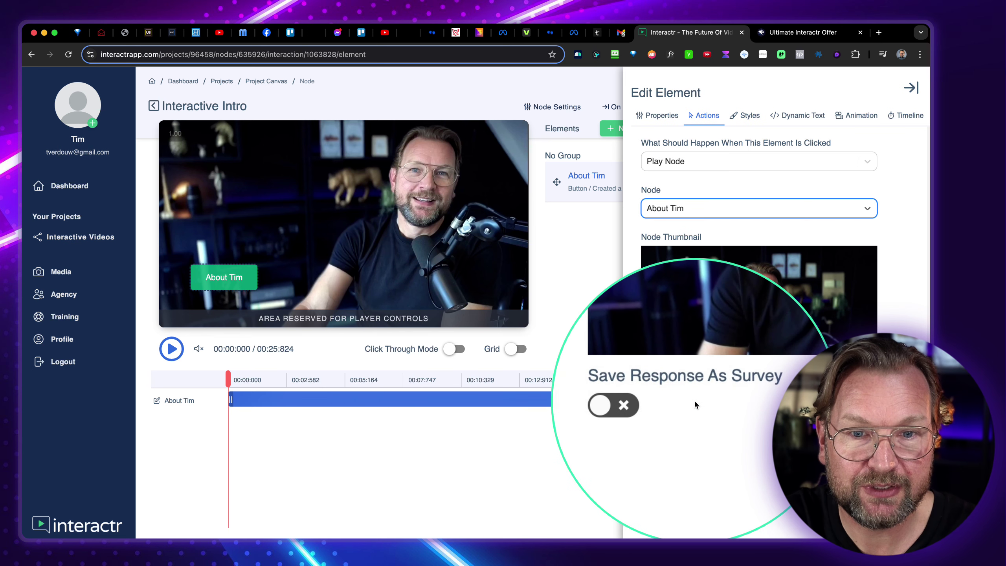
left_click(654, 404)
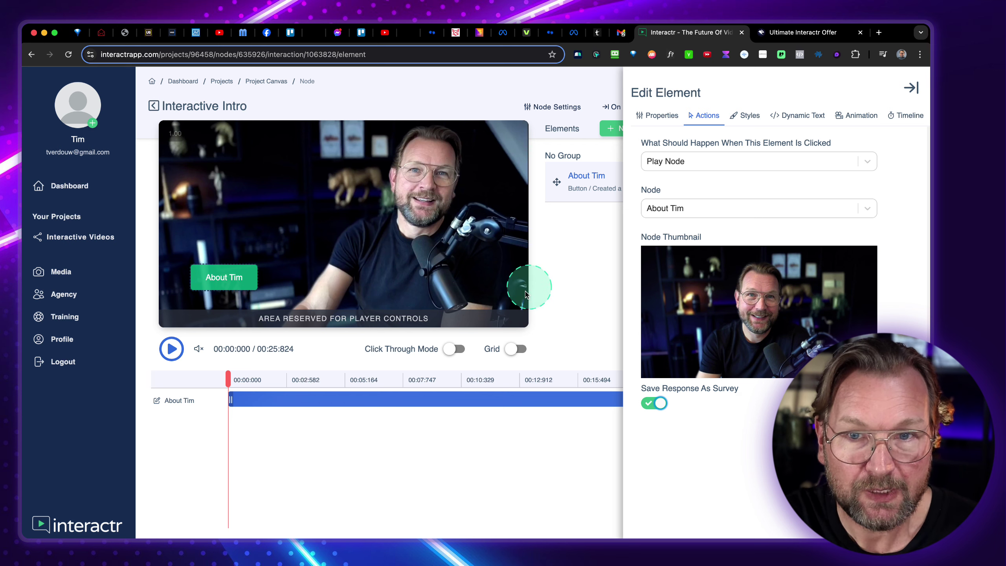
Step: Style the About button with a magenta background of rgba(255, 0, 195, 0.92) and a roundness of 25 px
left_click(749, 115)
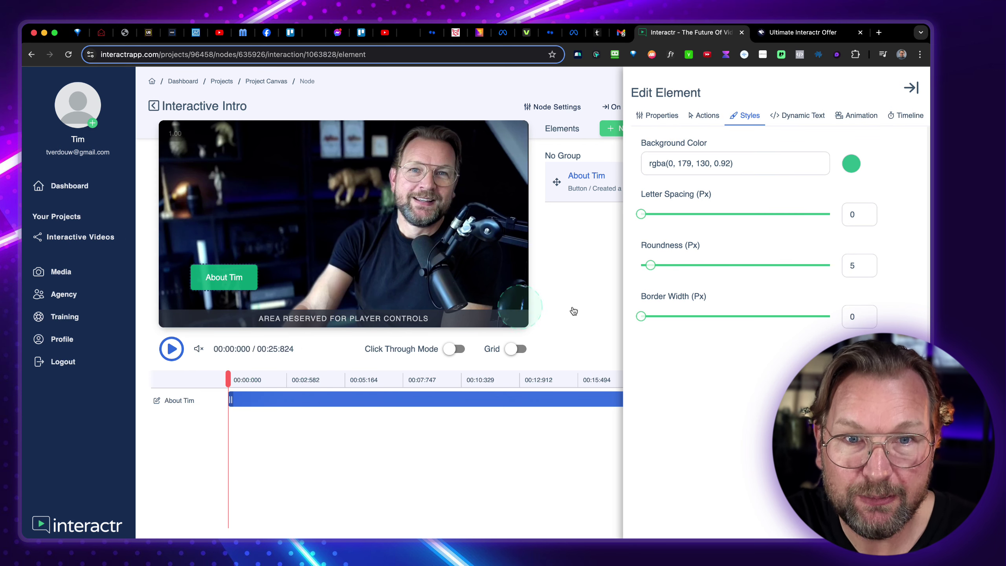
left_click(843, 170)
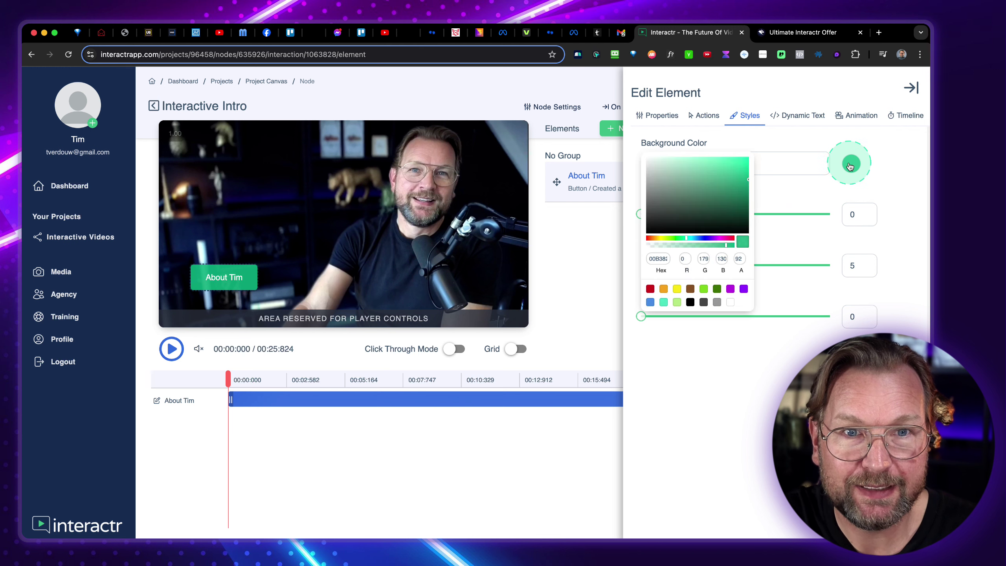
left_click(723, 238)
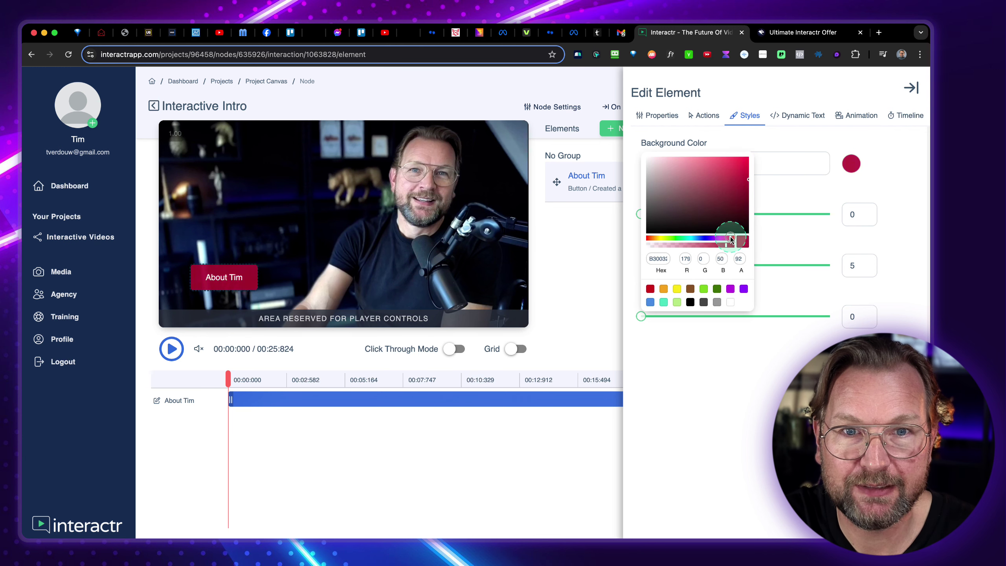
left_click(741, 166)
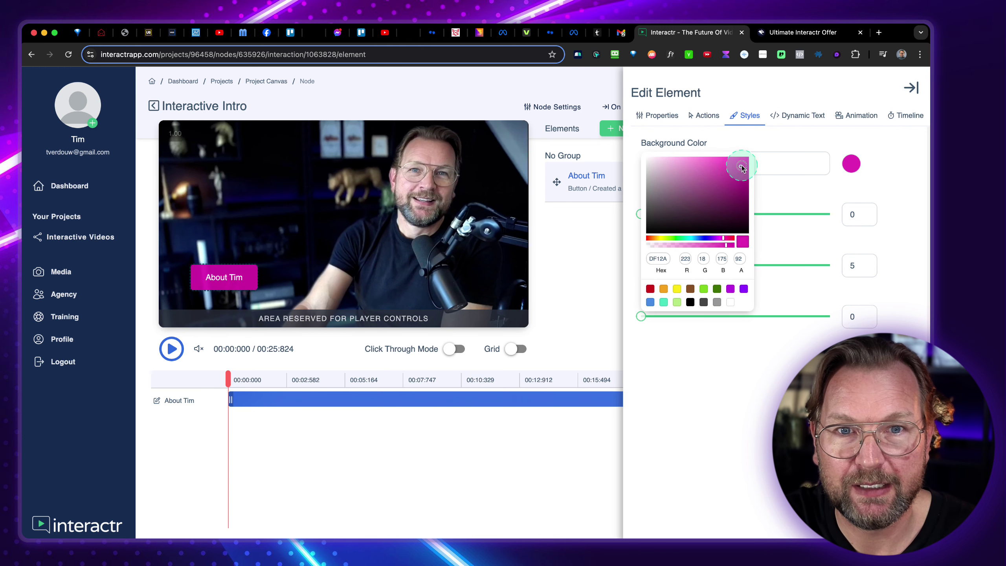
left_click(807, 196)
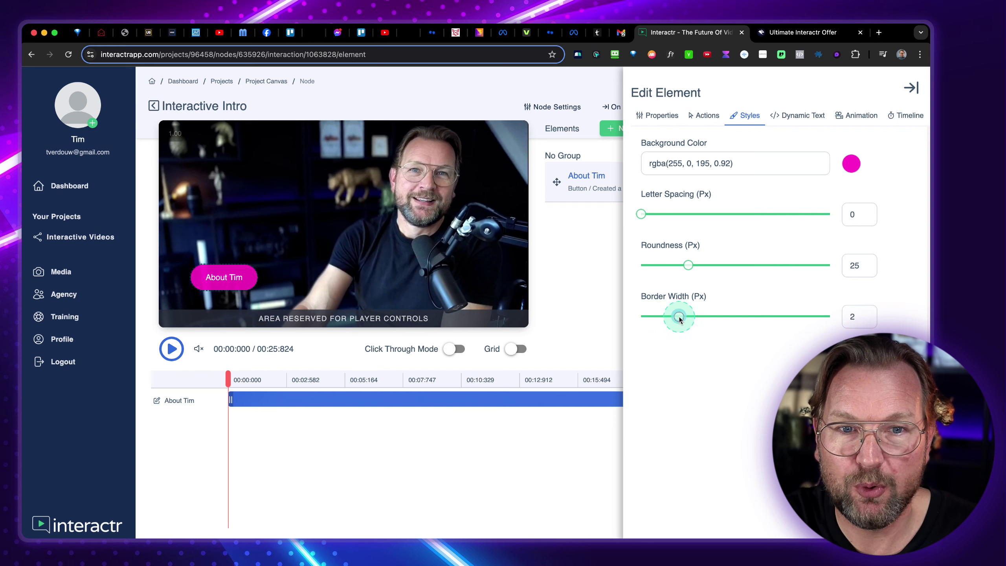
Step: Give the About button a 2 px border in white, rgba(255, 255, 255, 1), with the Dashed border type
left_click(674, 316)
left_click(645, 357)
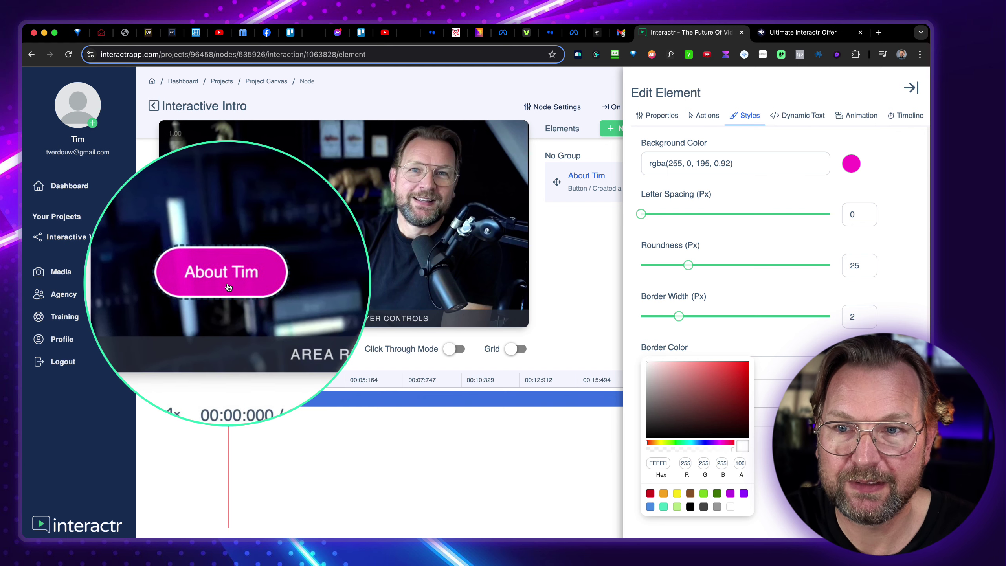
left_click(658, 425)
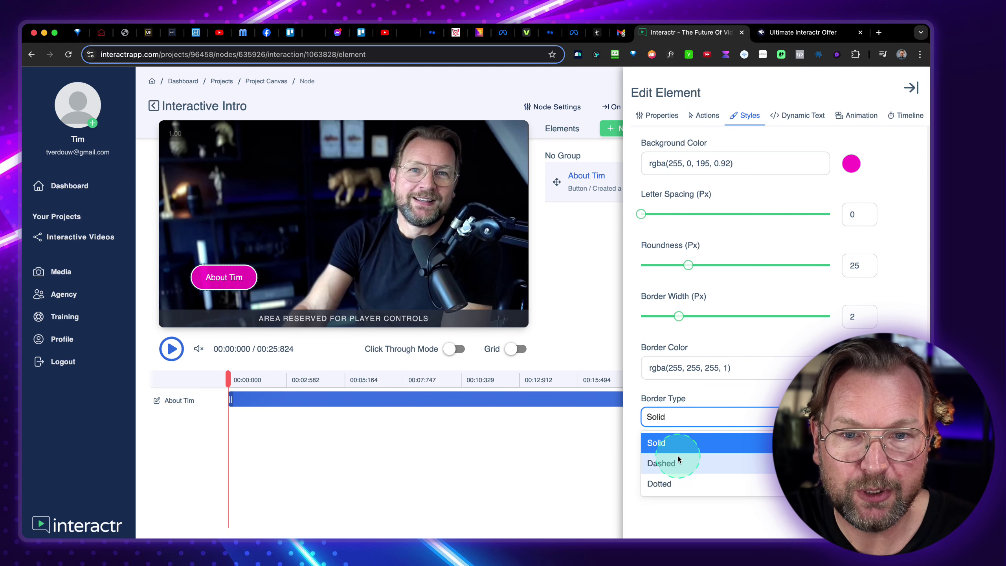
left_click(667, 461)
left_click(205, 282)
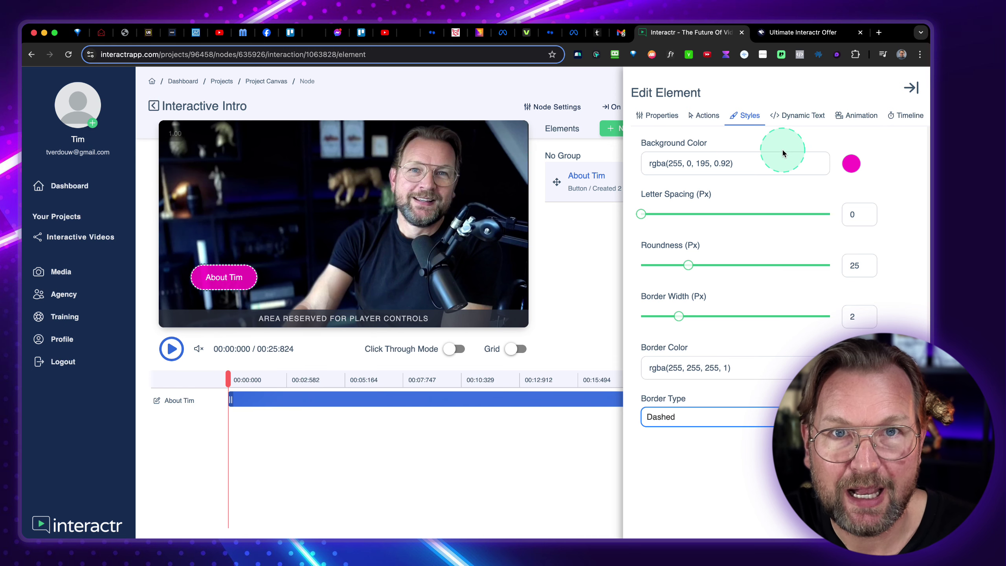
Step: Animate the About button with SlideIn Left, EaseIn easing and a duration of 2, and preview the animation
left_click(791, 115)
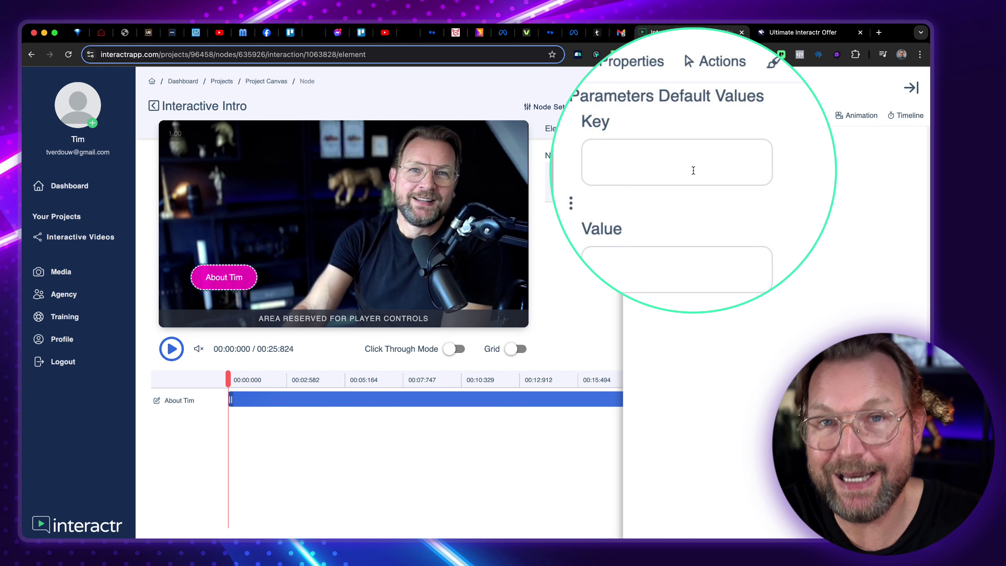
left_click(875, 125)
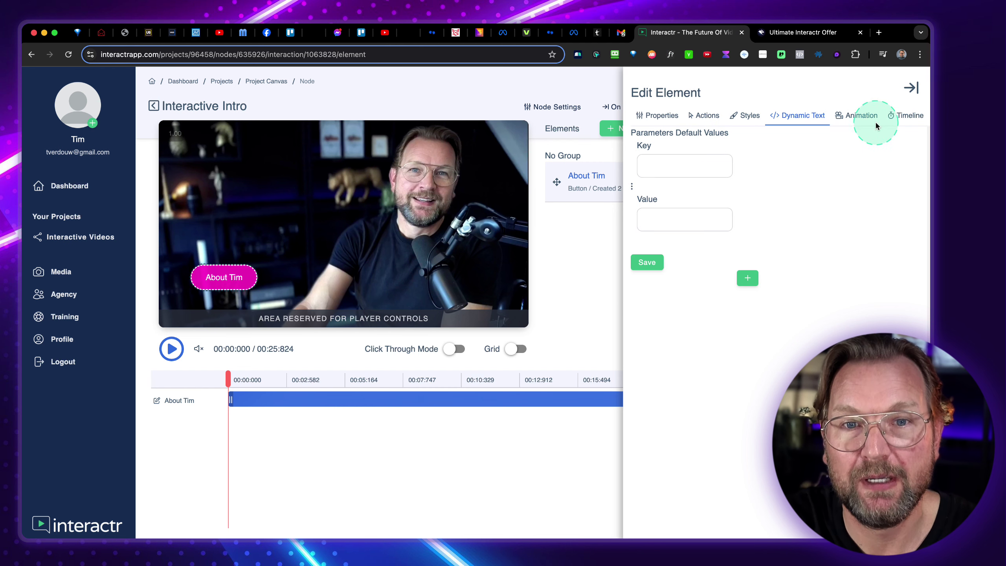
left_click(862, 121)
left_click(667, 158)
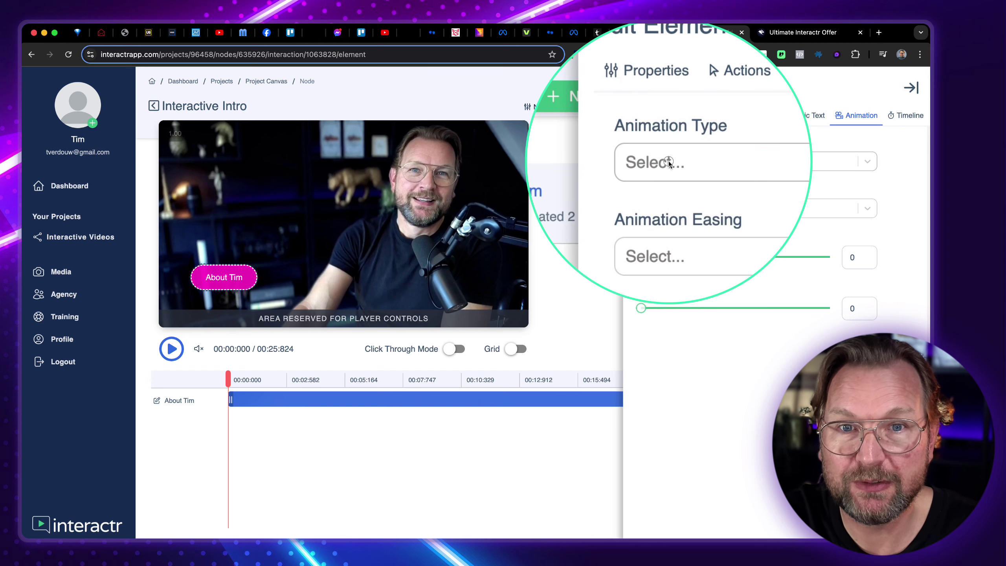
left_click(684, 189)
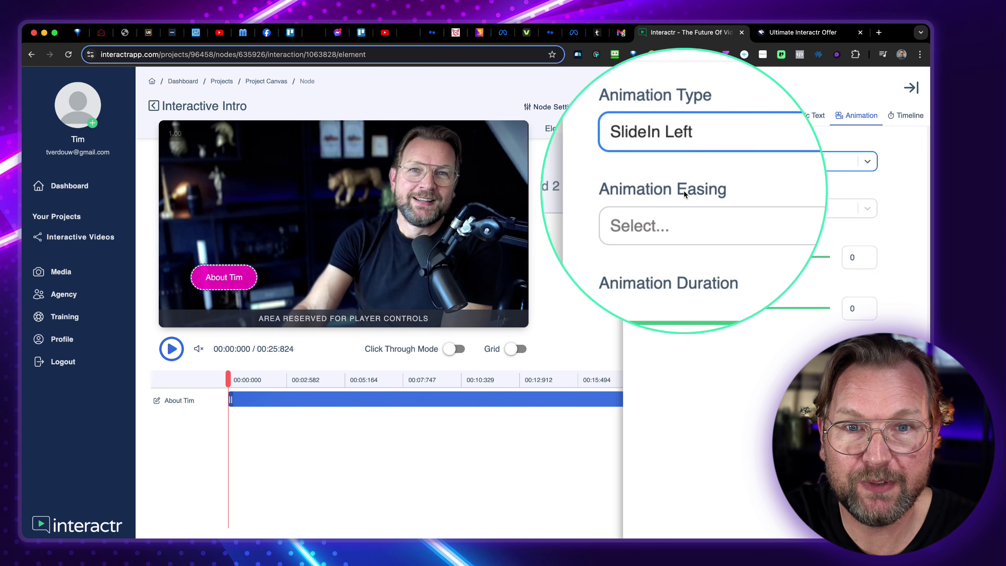
left_click(680, 209)
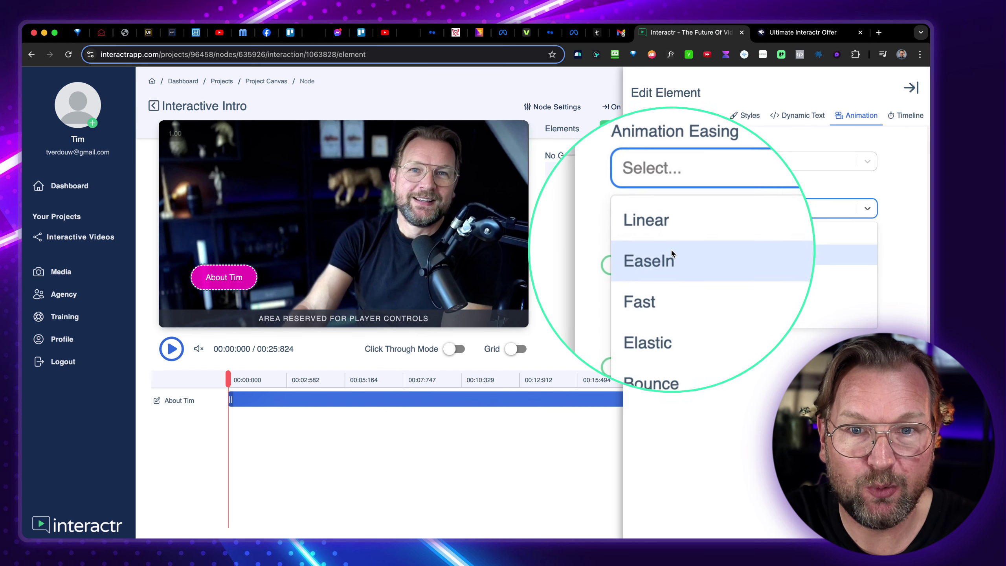
left_click(675, 254)
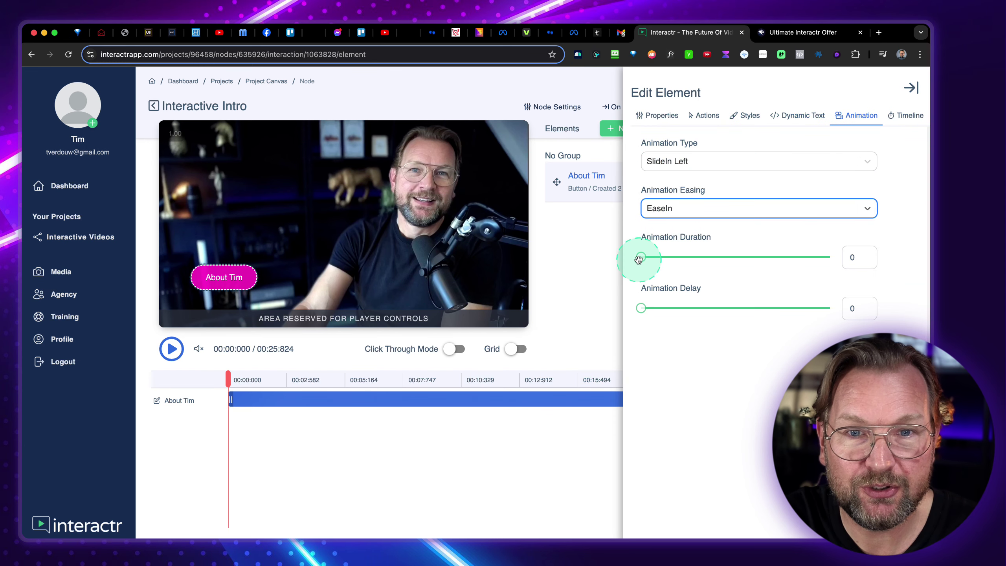
left_click_drag(641, 258, 655, 259)
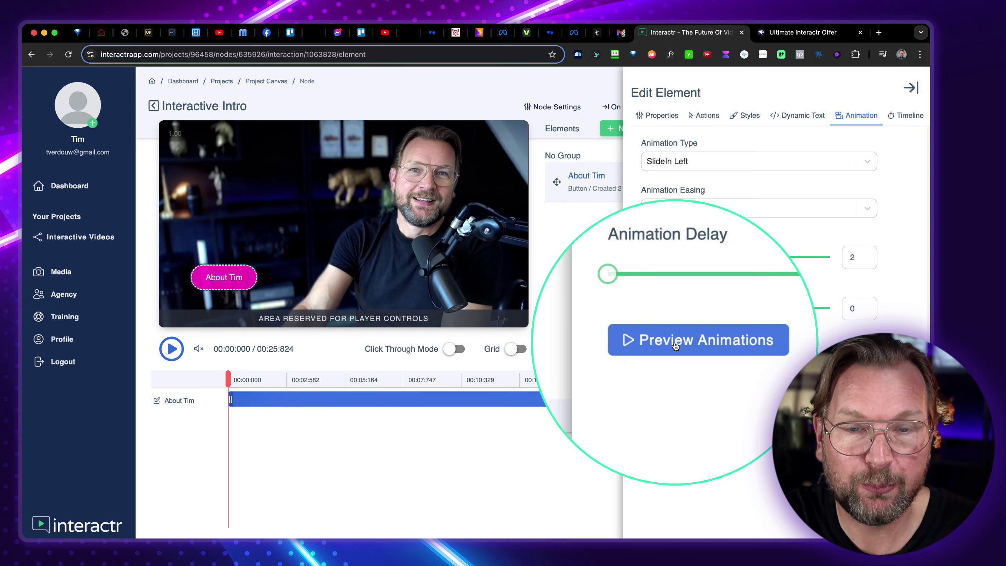
left_click(675, 346)
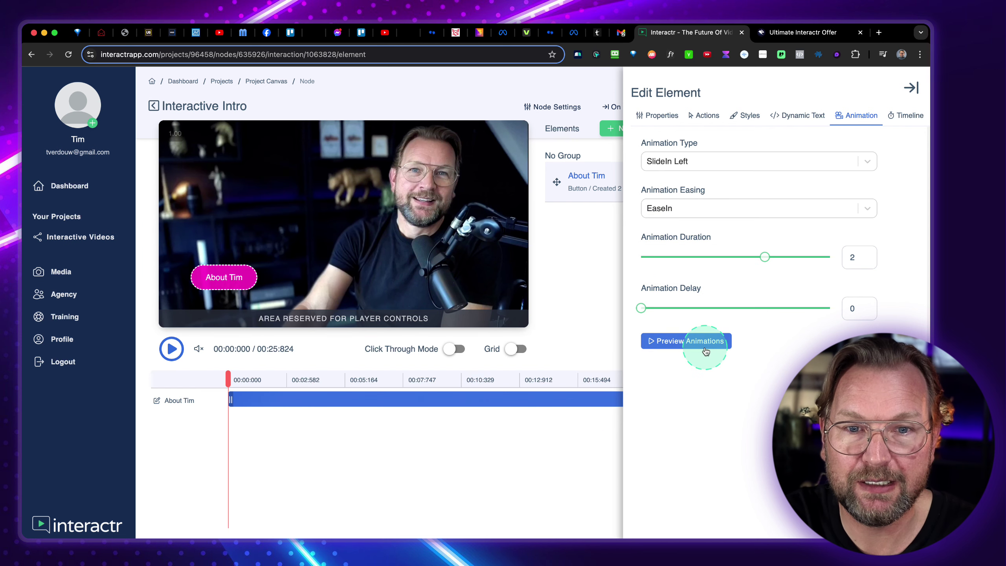
left_click(705, 351)
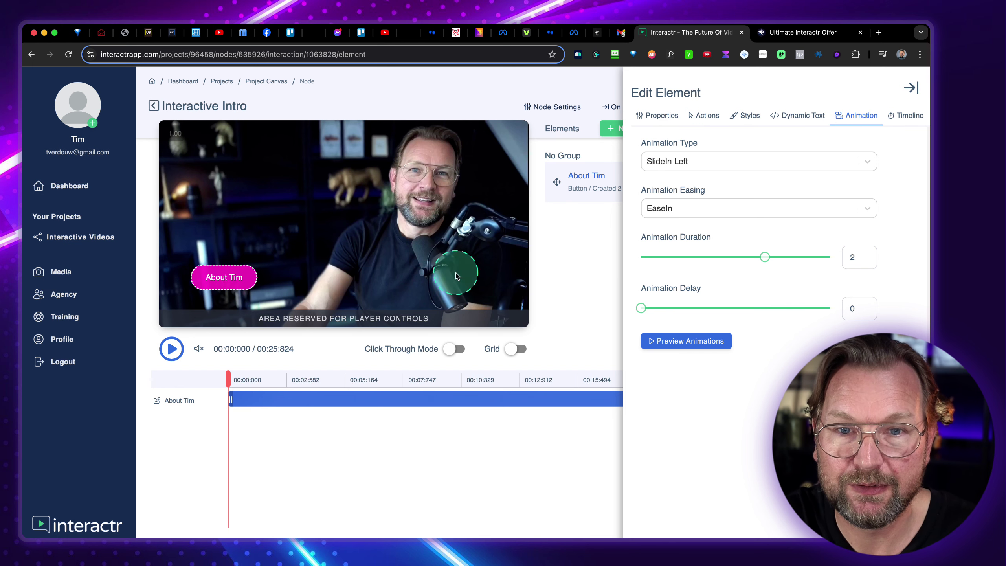
Step: Set the About button's vertical position to 290 px and height to 56 px, and widen it slightly
left_click(657, 115)
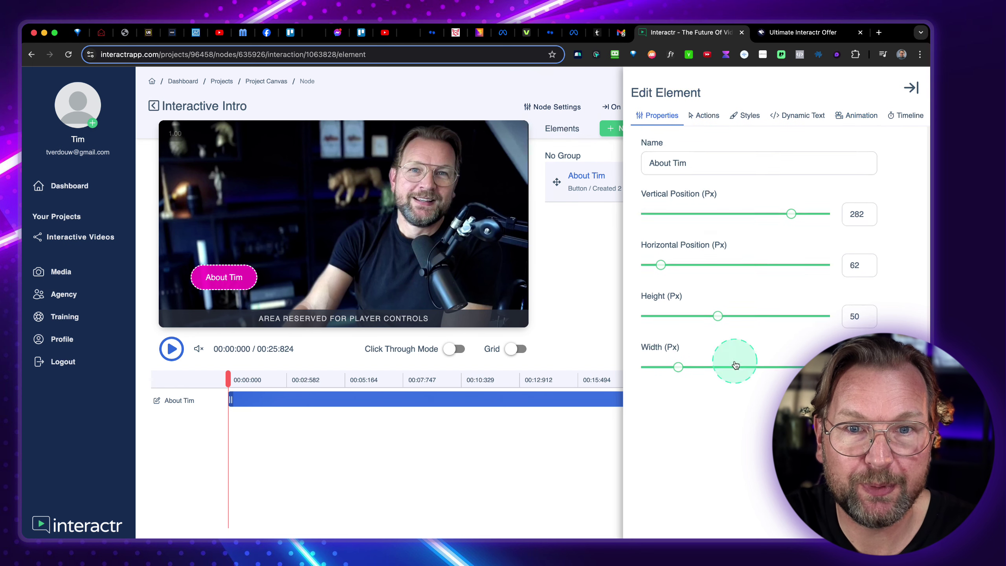
left_click_drag(789, 213, 795, 213)
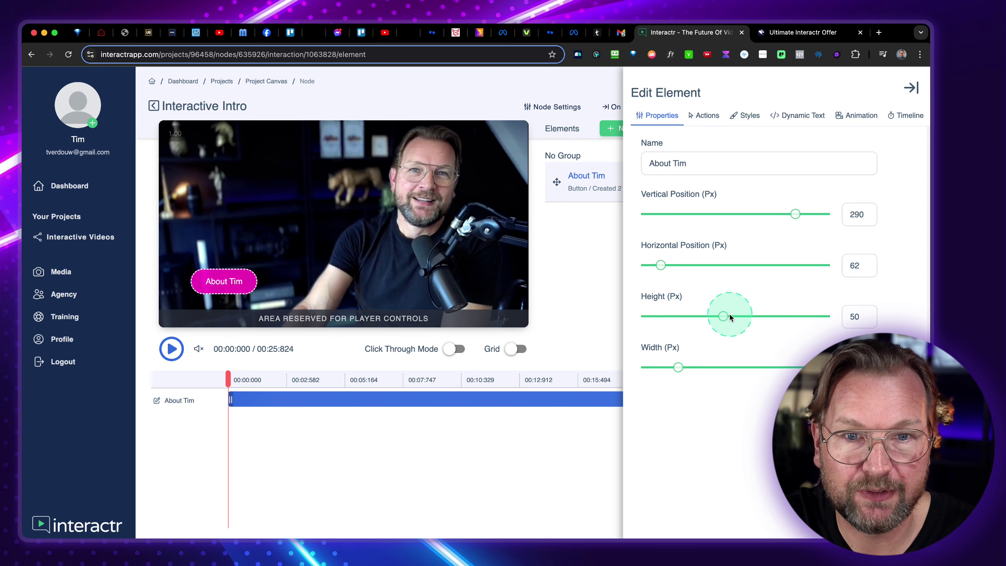
left_click_drag(767, 310, 744, 314)
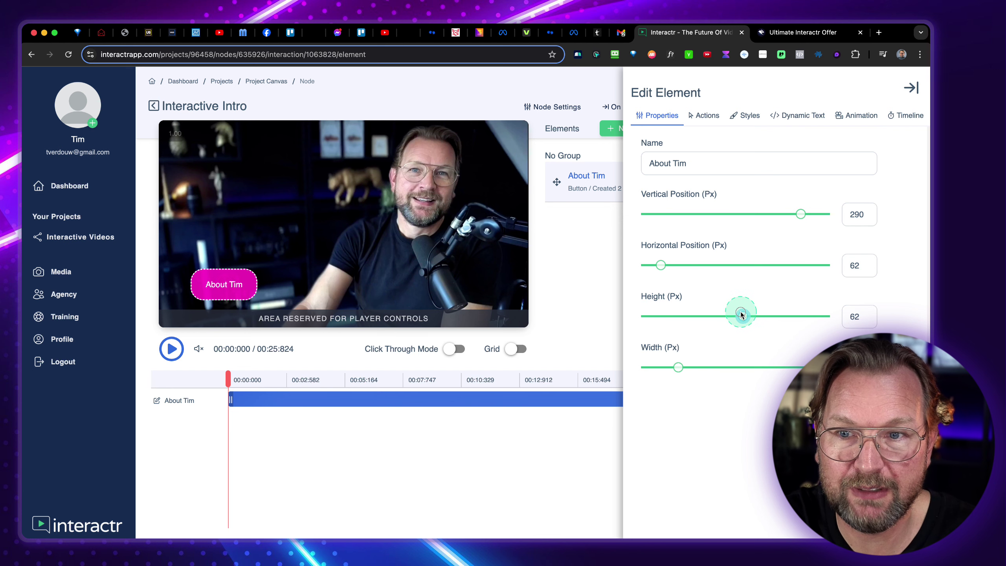
left_click(683, 361)
left_click_drag(683, 366, 704, 366)
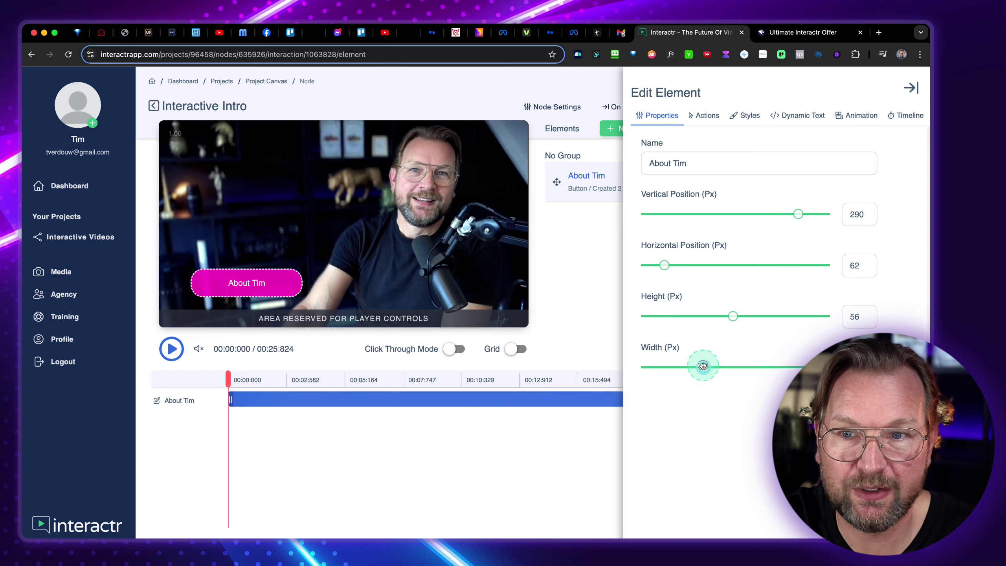
left_click(910, 88)
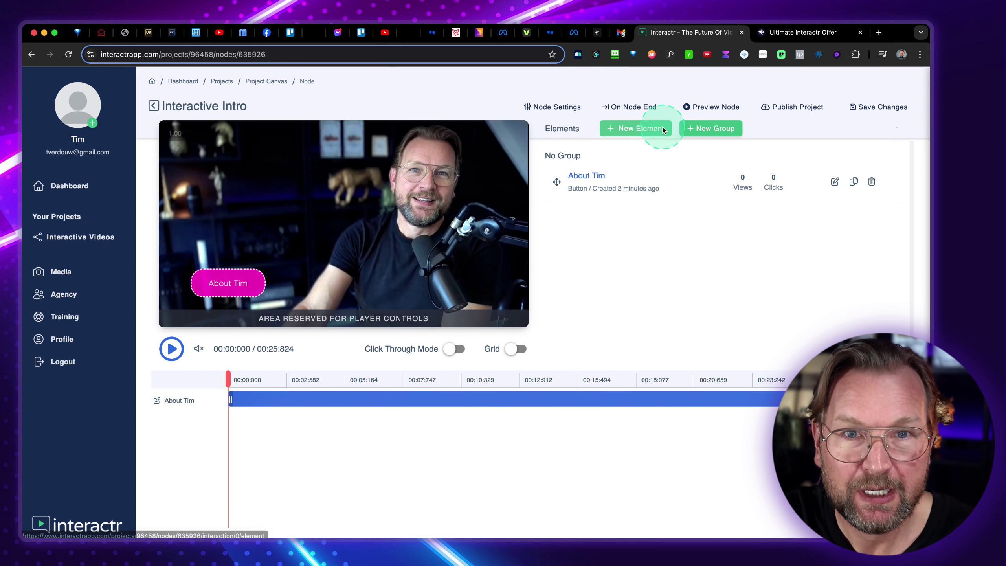
Step: Add an ungrouped button element named My Bonuses beside the About button and replace its placeholder text with My Bonuses
left_click(633, 130)
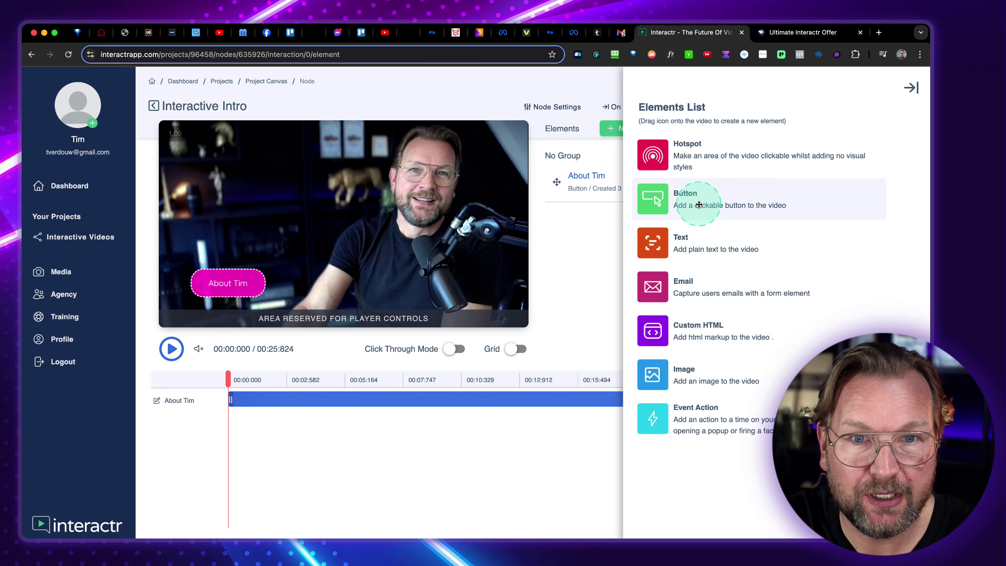
left_click_drag(669, 202, 335, 260)
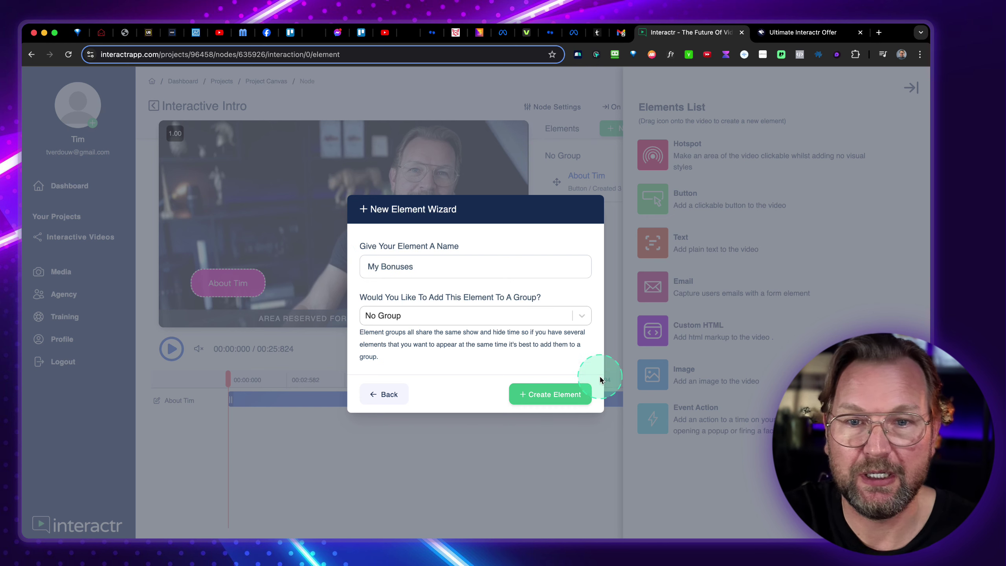
left_click(540, 394)
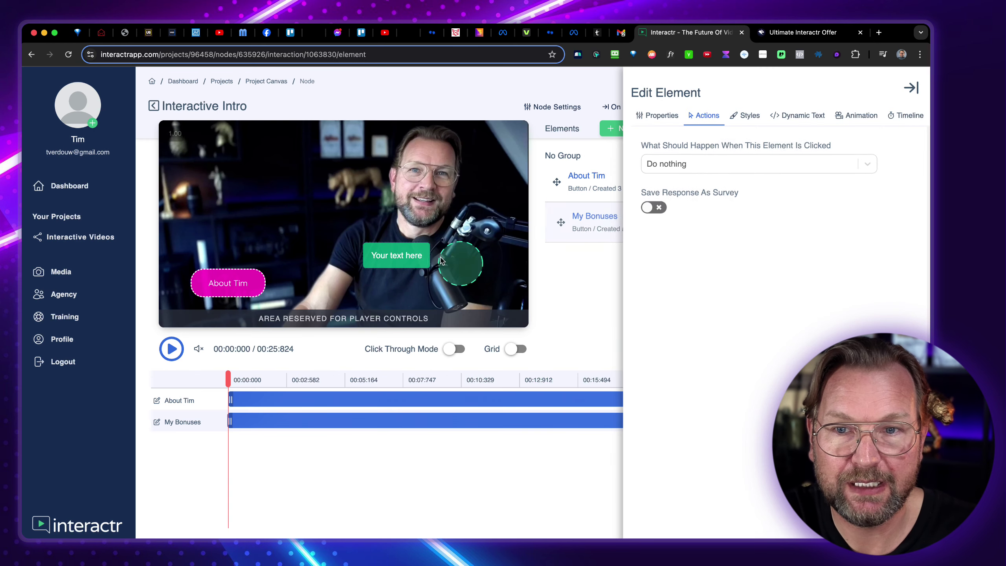
left_click_drag(404, 252, 327, 282)
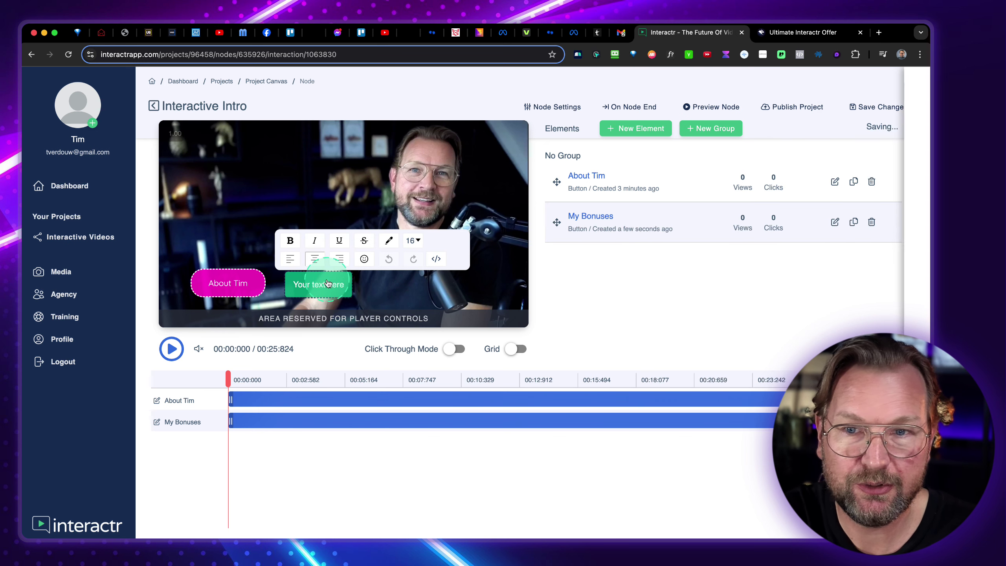
double_click(327, 282)
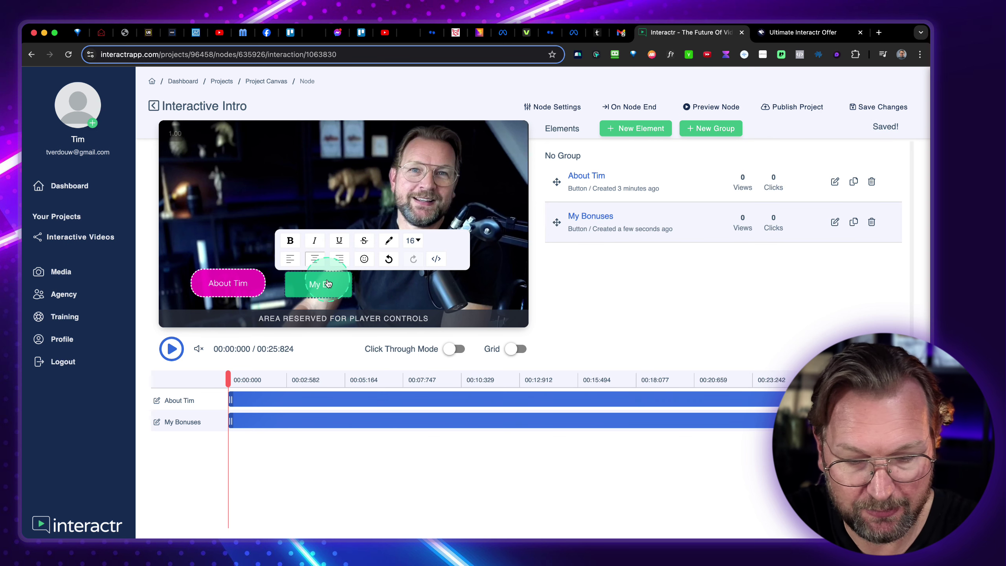
Step: Set the My Bonuses button's background color to turquoise, rgba(46, 228, 228, 0.92), and its roundness to 45 px
left_click(835, 222)
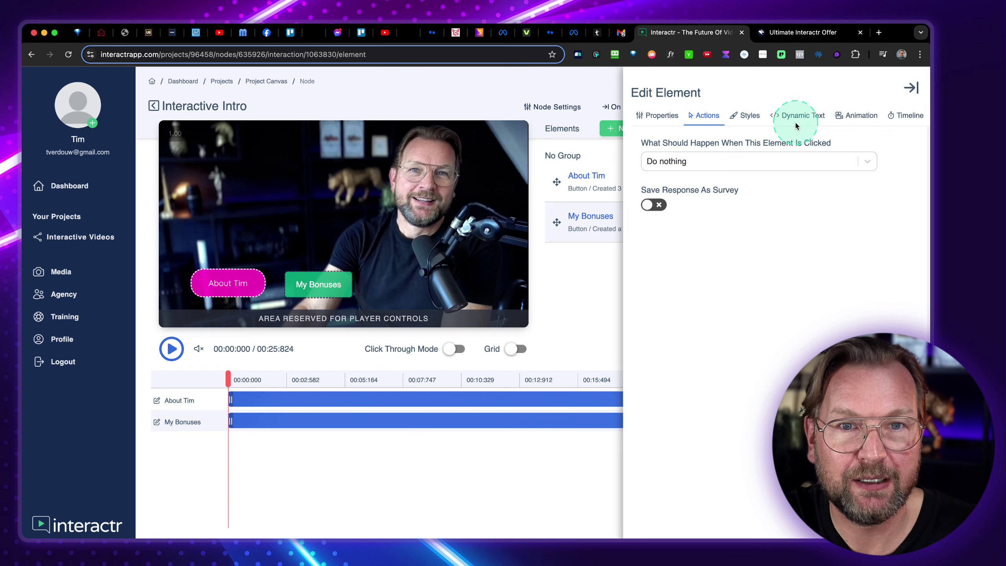
left_click(752, 116)
left_click(851, 163)
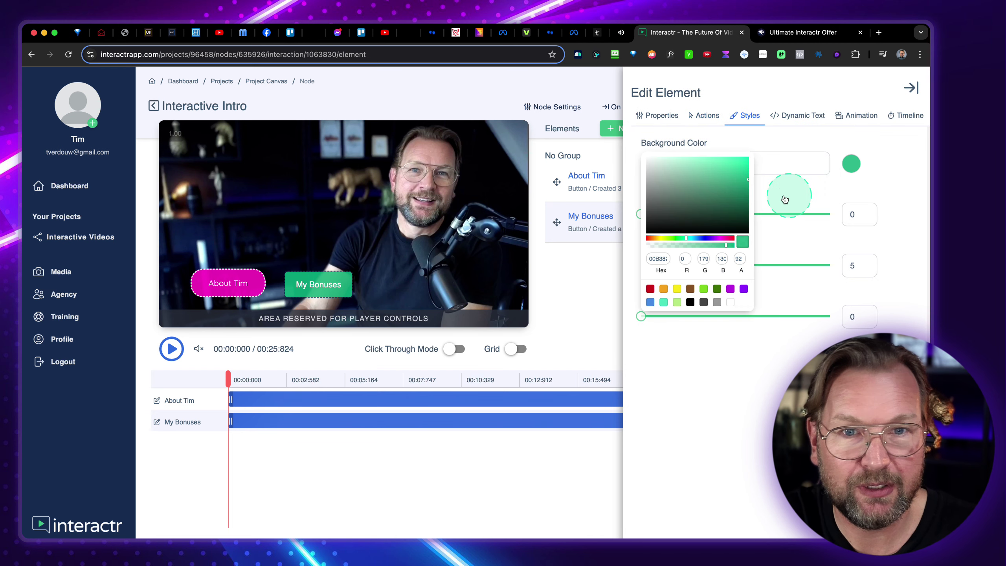
left_click_drag(730, 206, 721, 172)
left_click(690, 237)
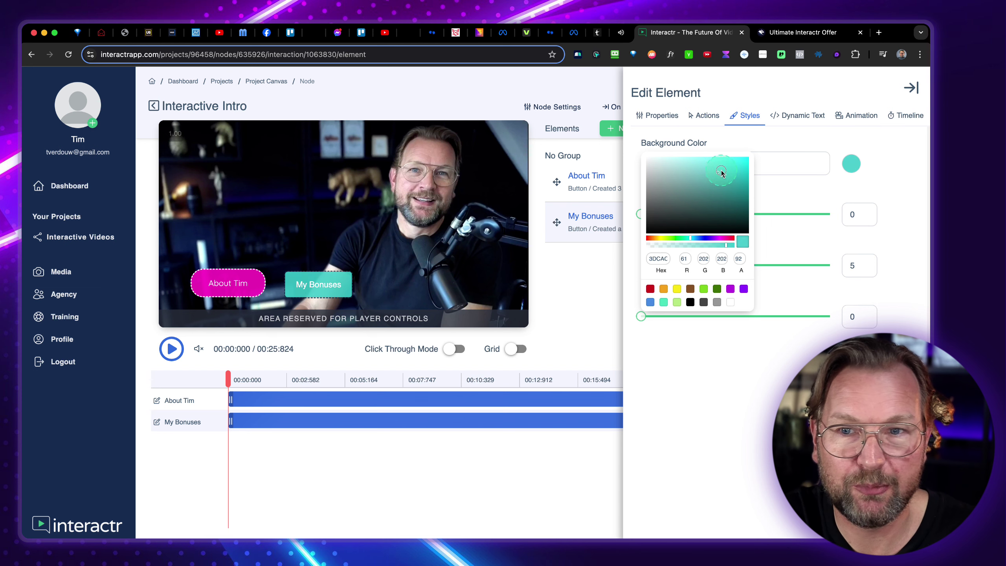
left_click(797, 160)
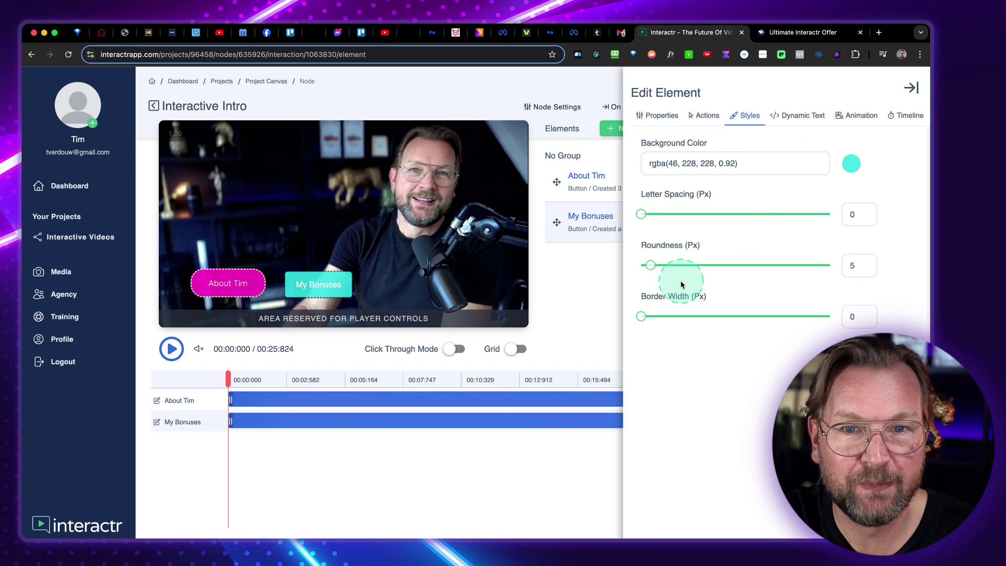
left_click_drag(652, 264, 714, 264)
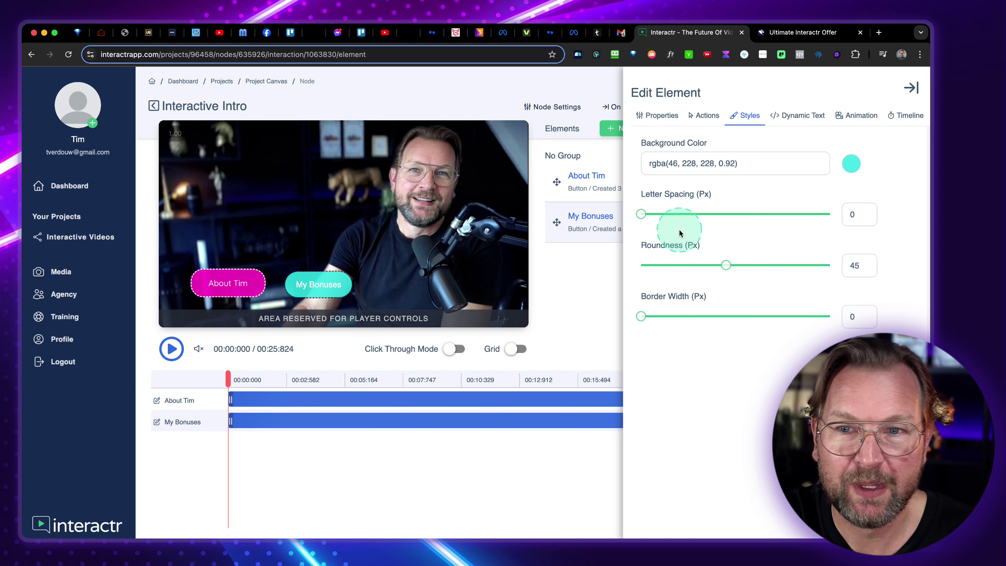
Step: Animate the My Bonuses button with SlideIn Right, EaseIn easing and a duration of 2, and preview the animation
left_click(857, 114)
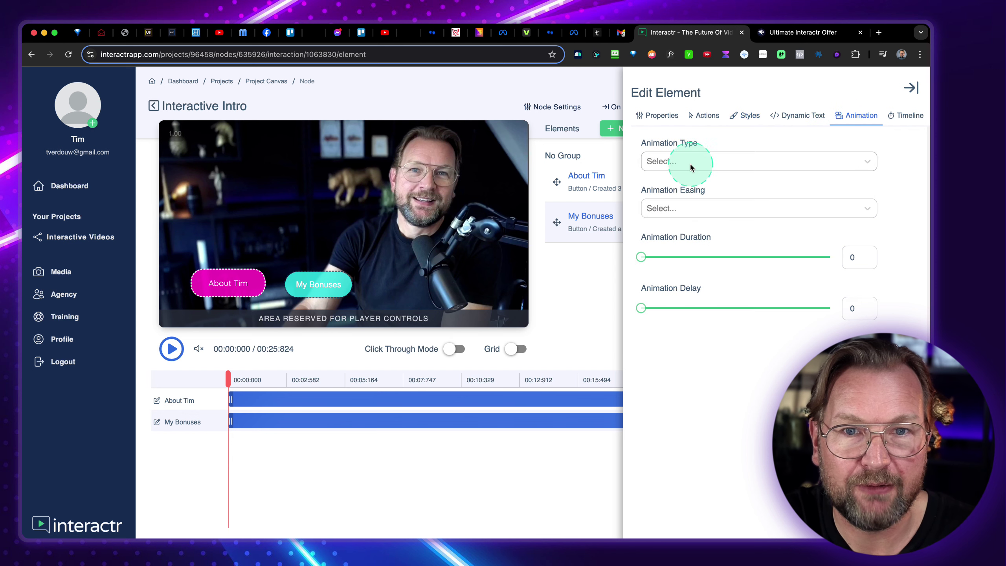
left_click(689, 162)
left_click(676, 210)
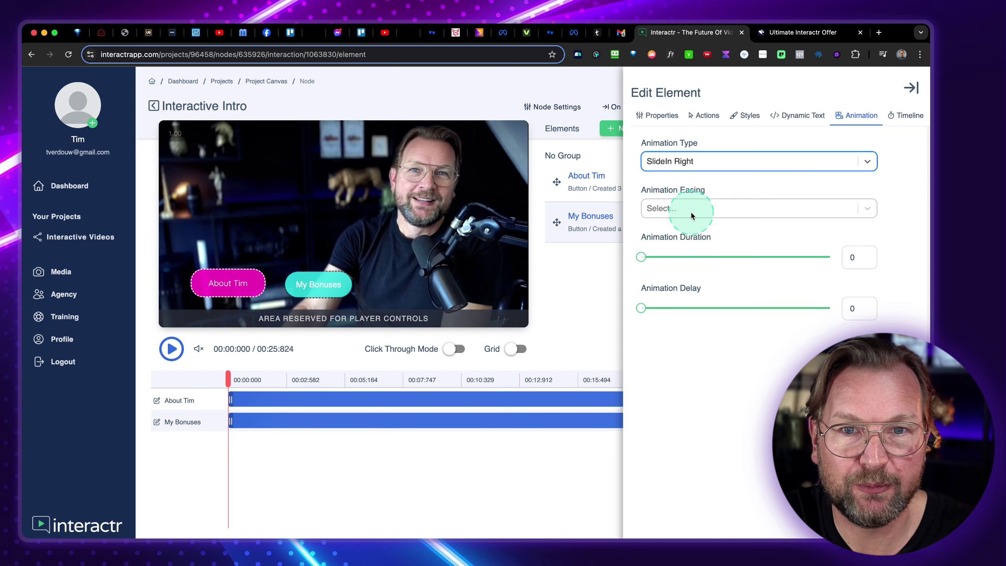
left_click(691, 215)
left_click(681, 251)
left_click(706, 257)
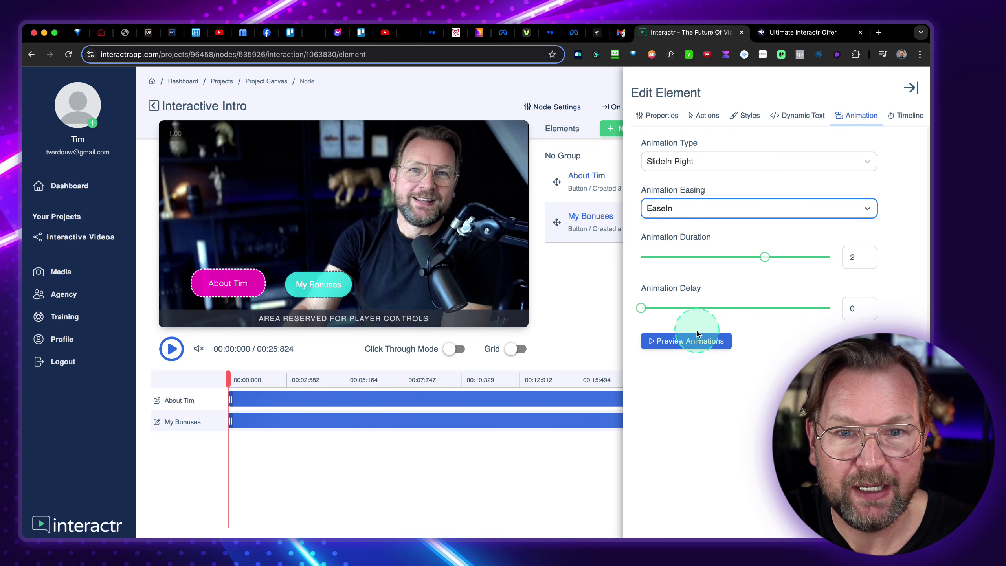
left_click(674, 344)
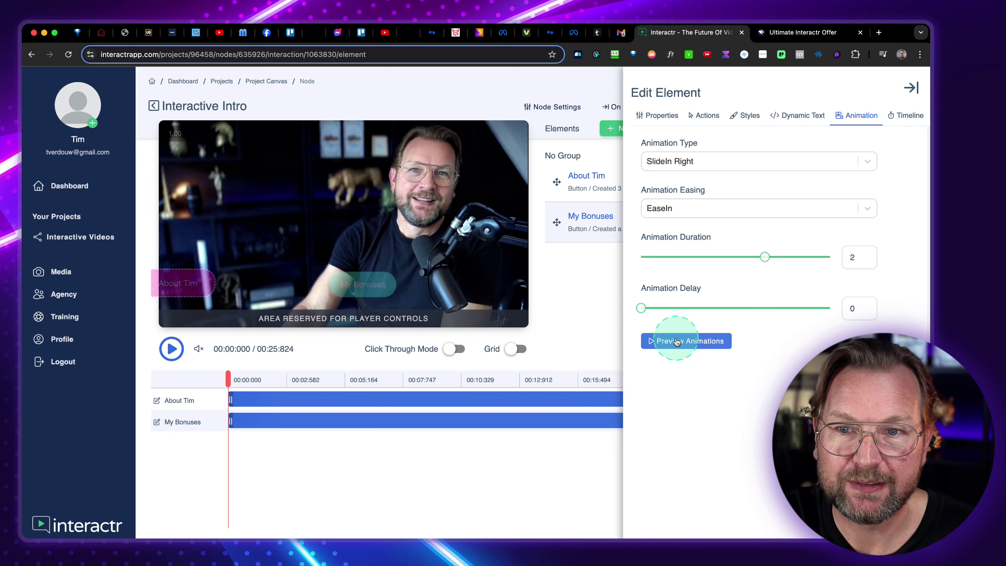
left_click(435, 258)
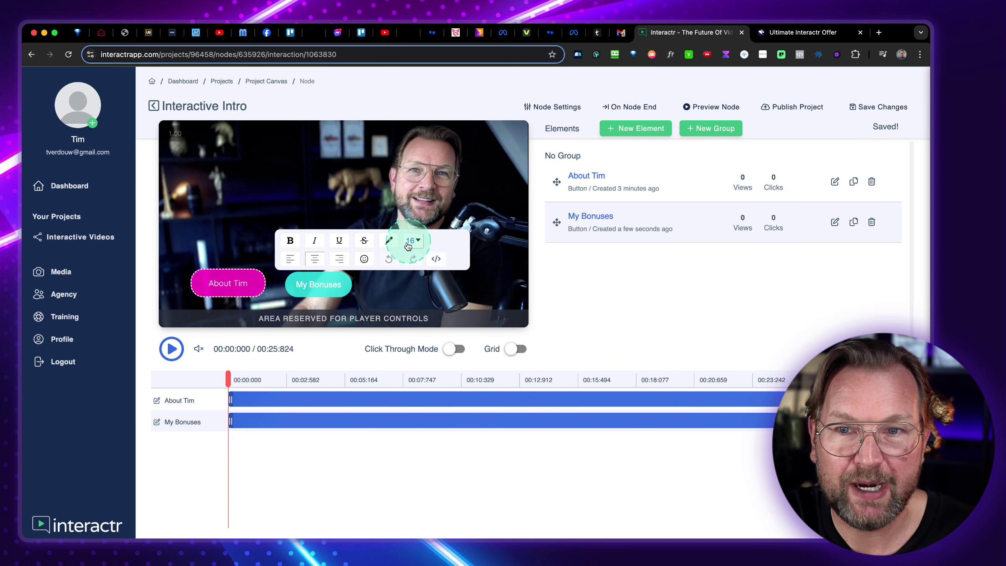
Step: Make the My Bonuses button play the Bonuses node when clicked and save the response as a survey
left_click(834, 222)
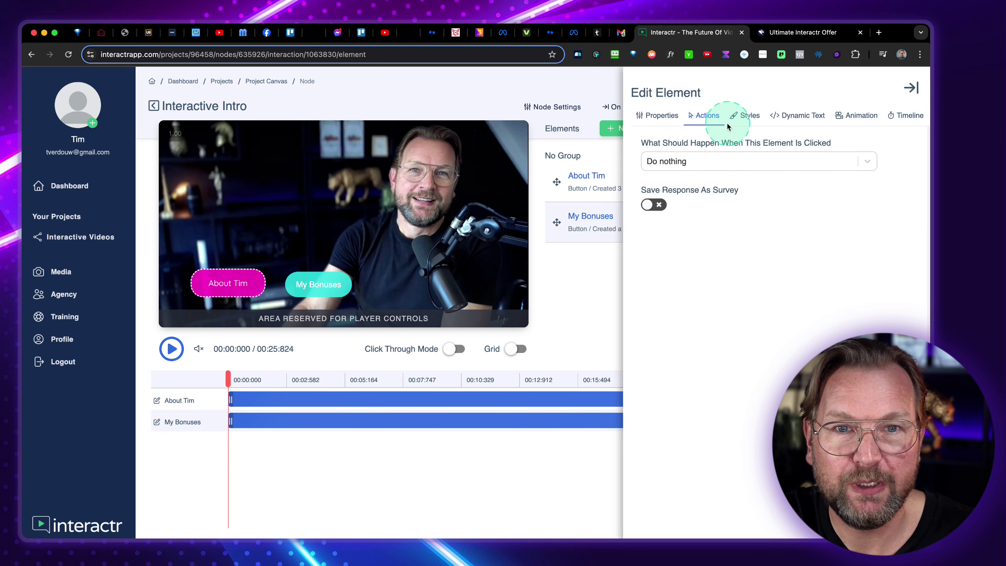
left_click(708, 170)
left_click(675, 205)
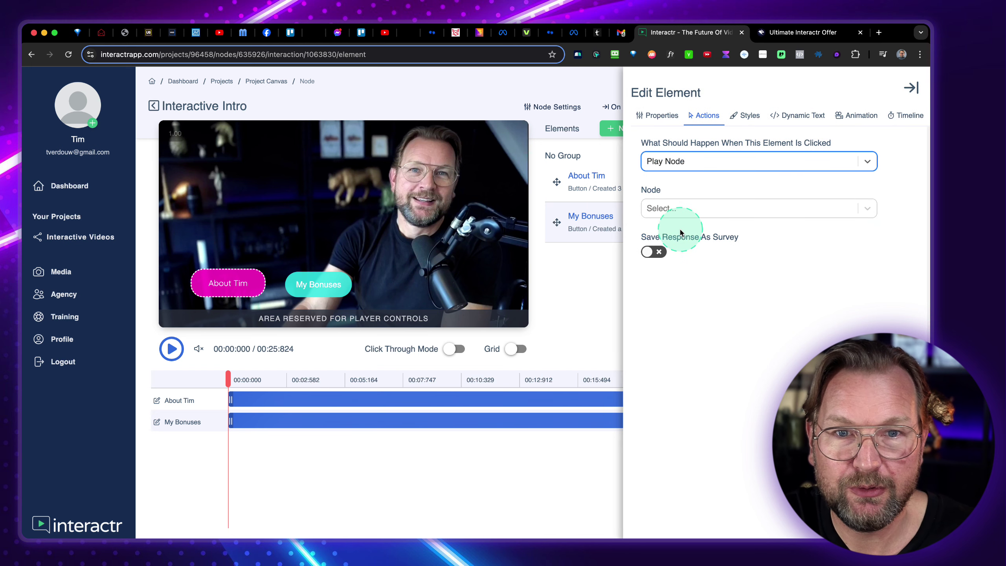
left_click(675, 207)
left_click(697, 294)
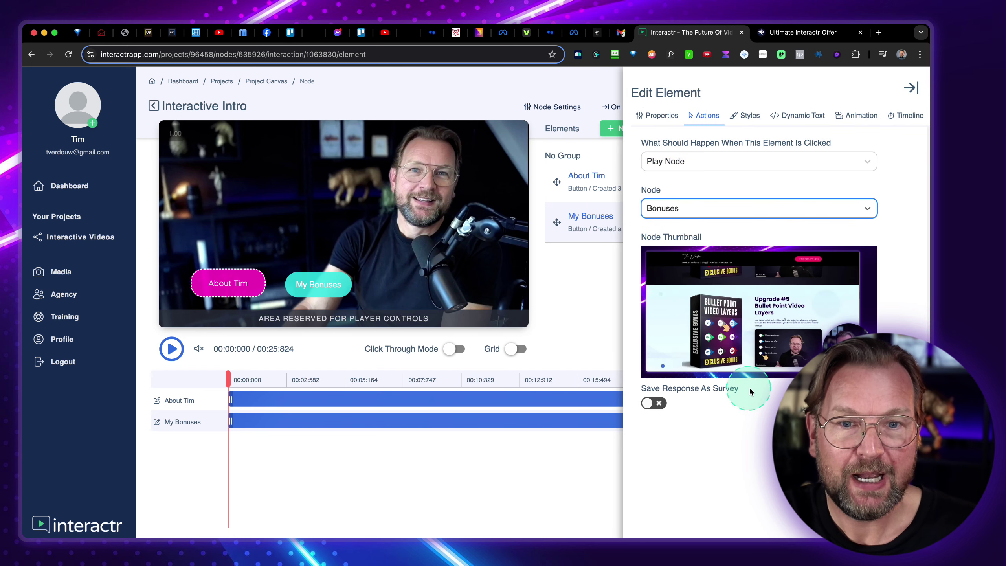
left_click(654, 403)
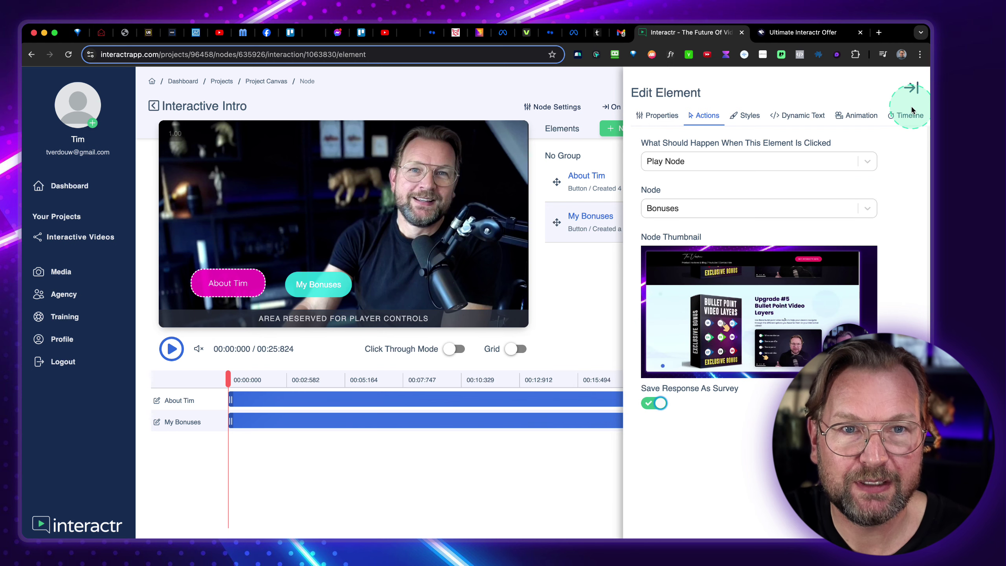
left_click(910, 87)
Step: Move the My Bonuses and About buttons side by side to the upper part of the video and return to the project canvas
left_click_drag(328, 286, 300, 152)
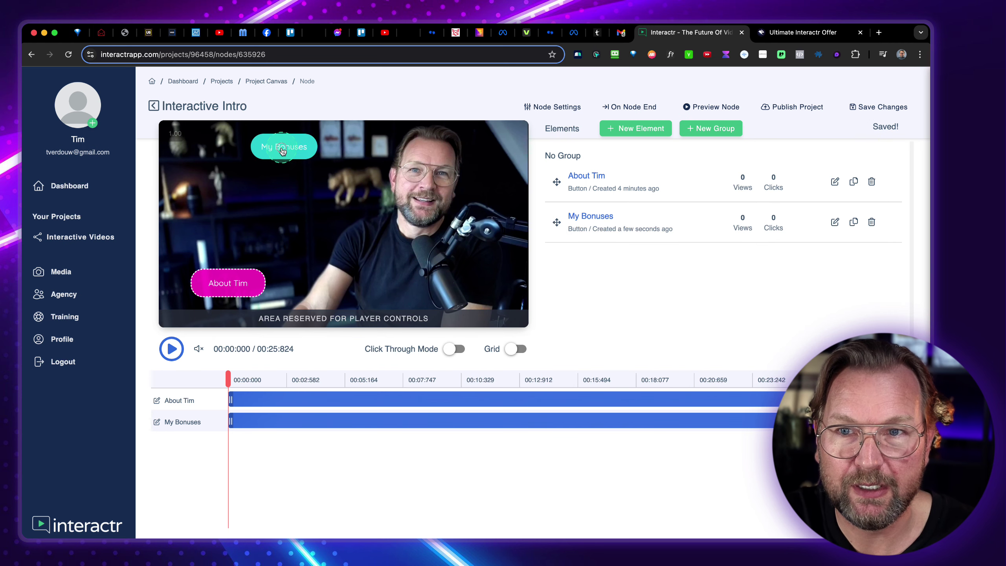
left_click_drag(224, 281, 223, 151)
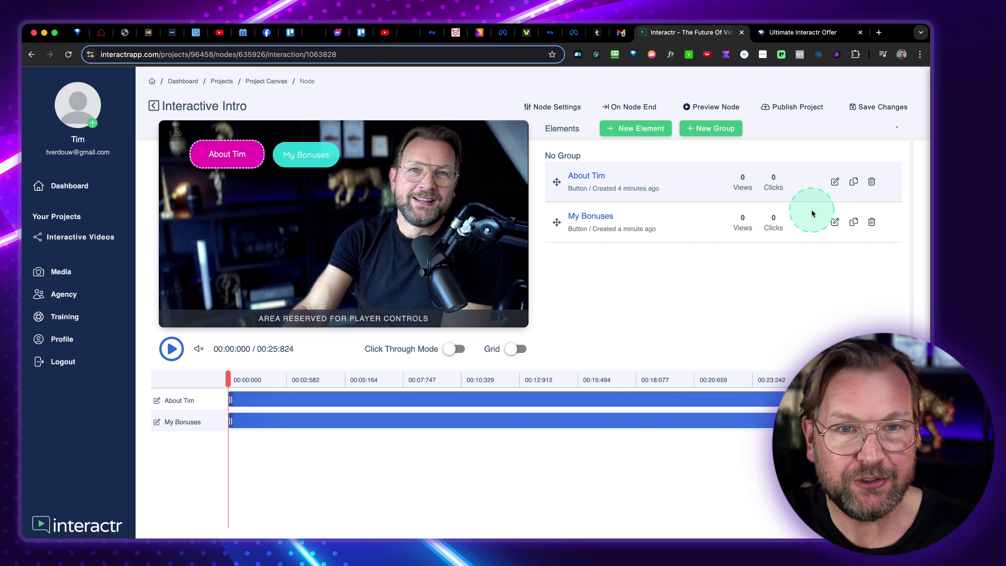
left_click(153, 106)
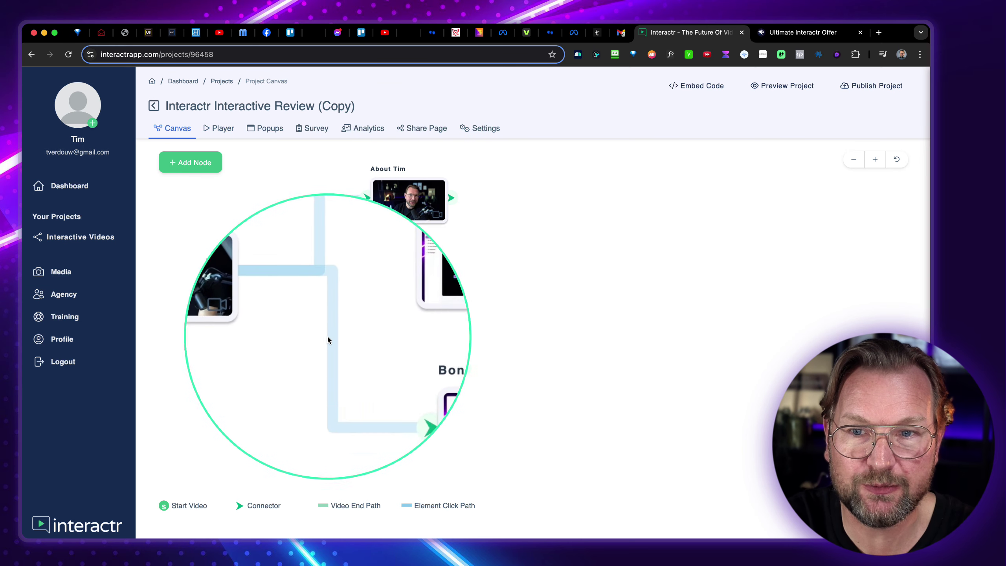
Step: Open the About node and place a new ungrouped image element named image 1 on its video
left_click(413, 199)
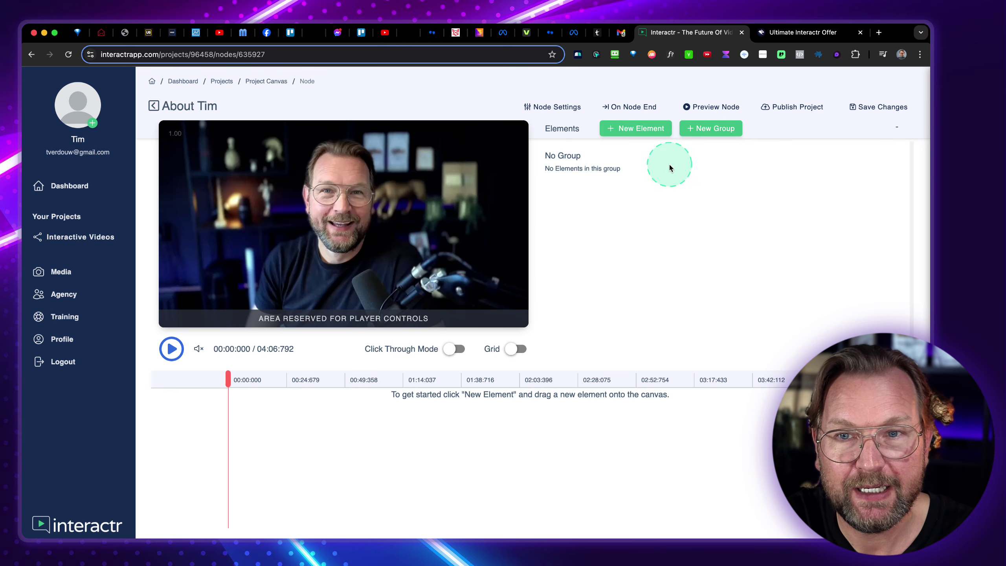
left_click(642, 130)
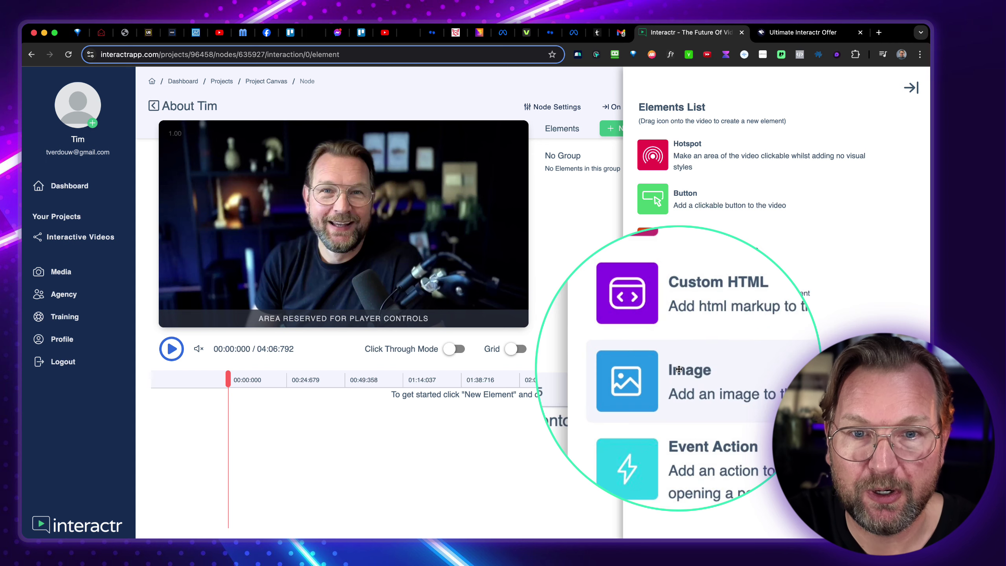
left_click_drag(698, 376, 286, 222)
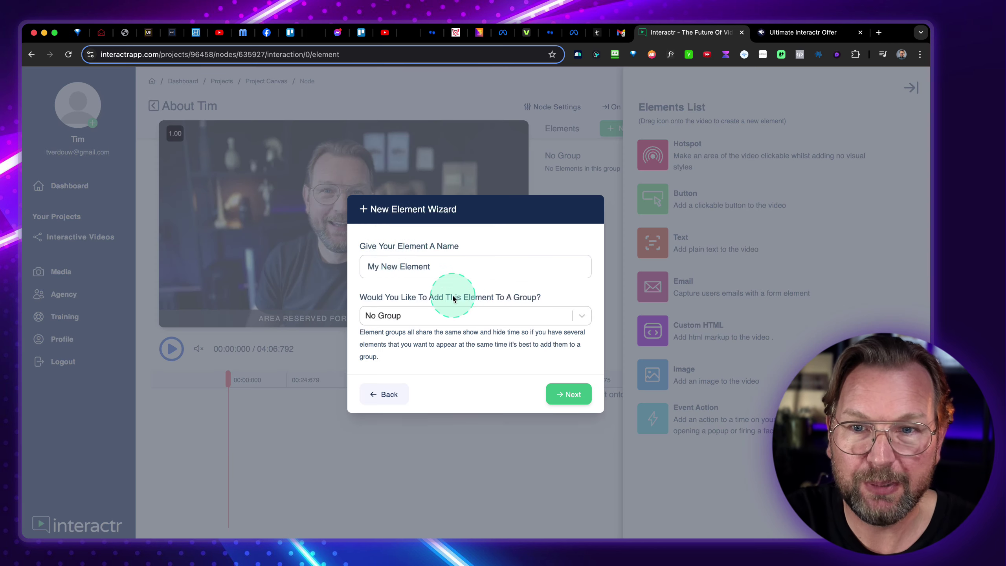
left_click_drag(454, 271, 358, 264)
type("image 1")
left_click(568, 394)
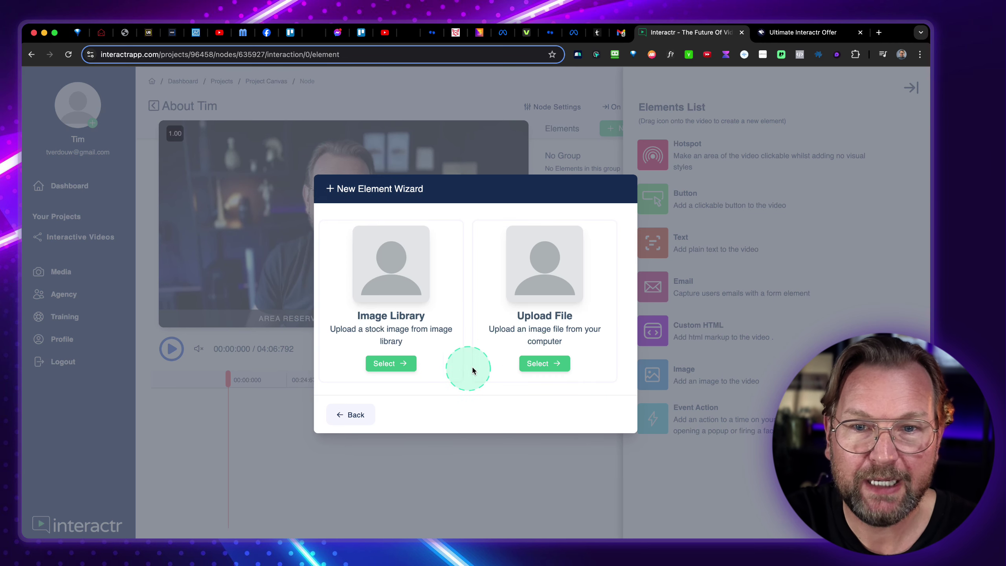
Step: Upload hotspot-01.png from the Hotspots folder as the element's picture and create the element
left_click(538, 364)
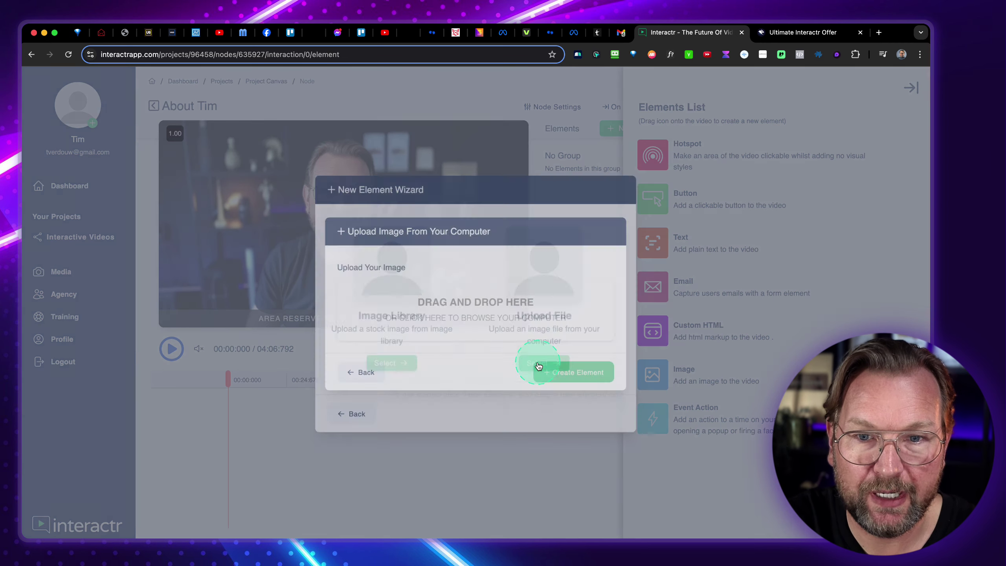
left_click(500, 310)
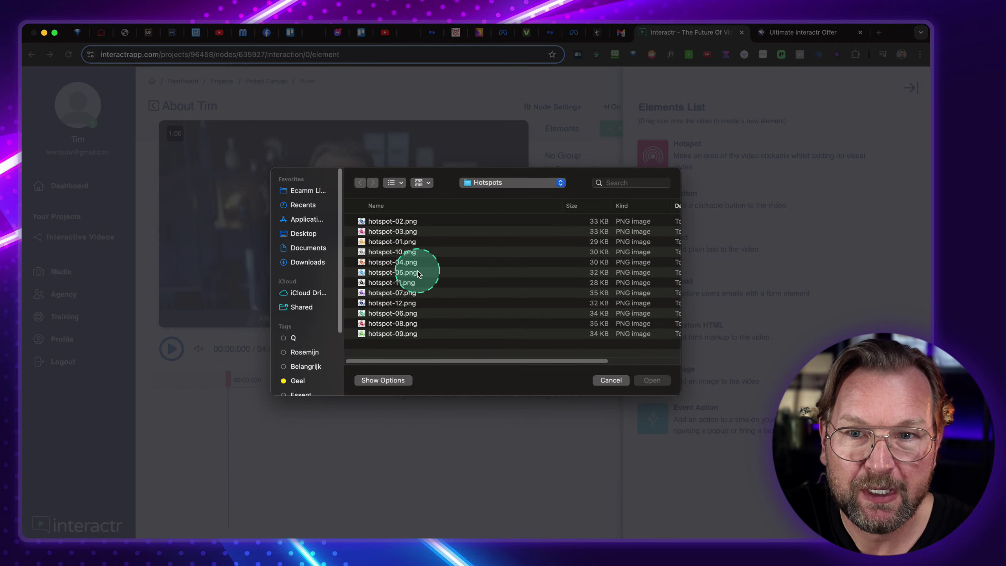
left_click(413, 242)
key("space")
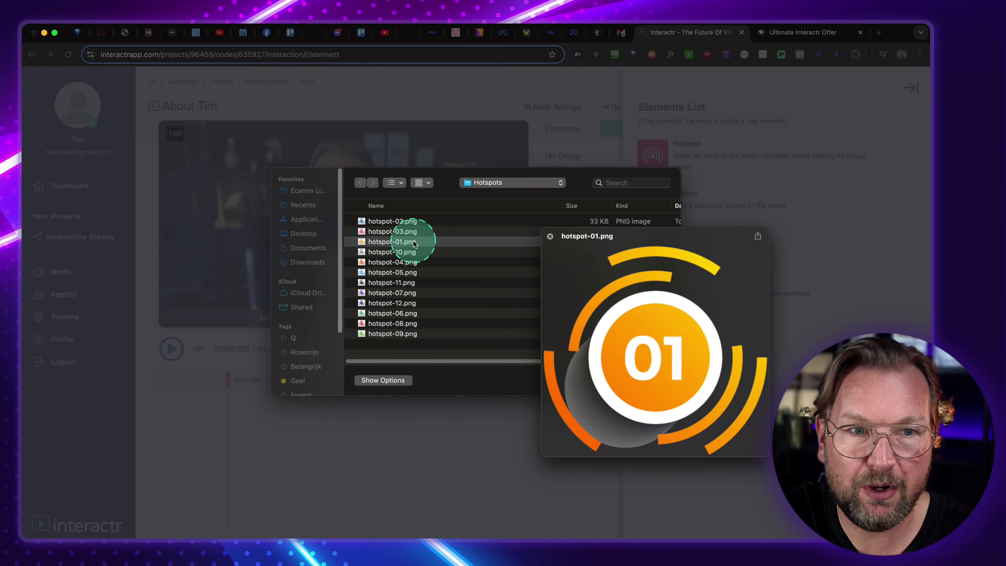
key("Up")
key("Up")
left_click(413, 243)
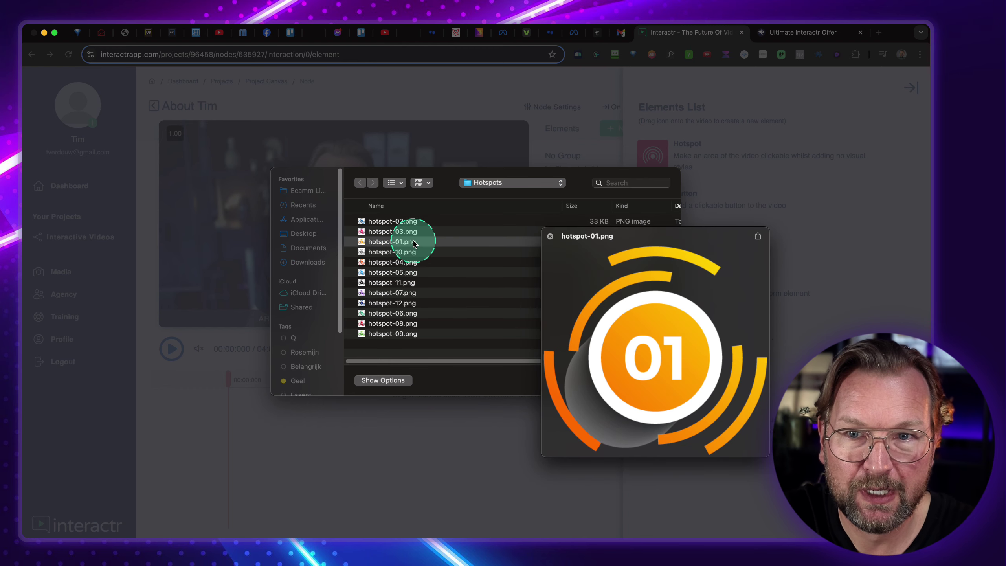
key("space")
key("Return")
left_click(576, 373)
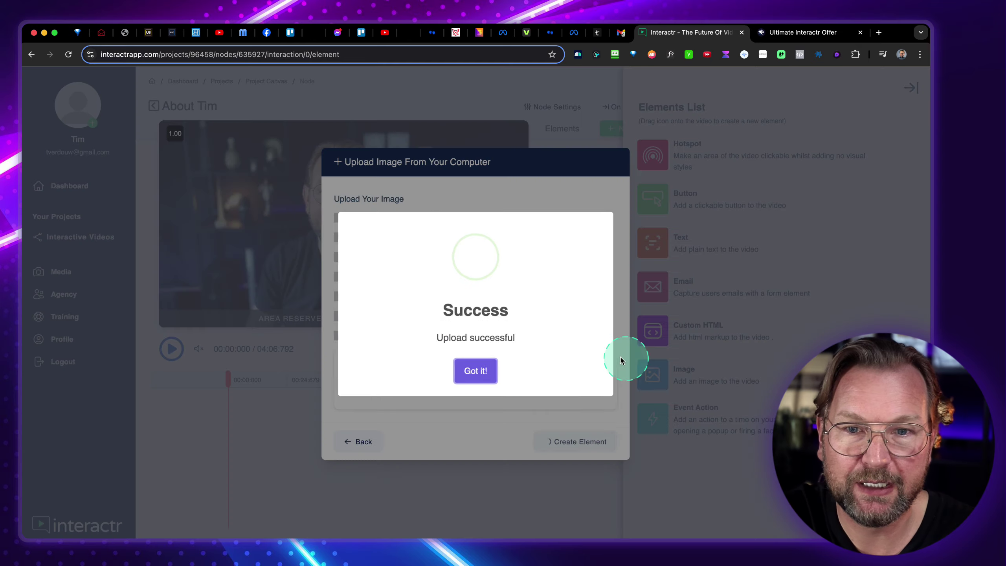
left_click(477, 368)
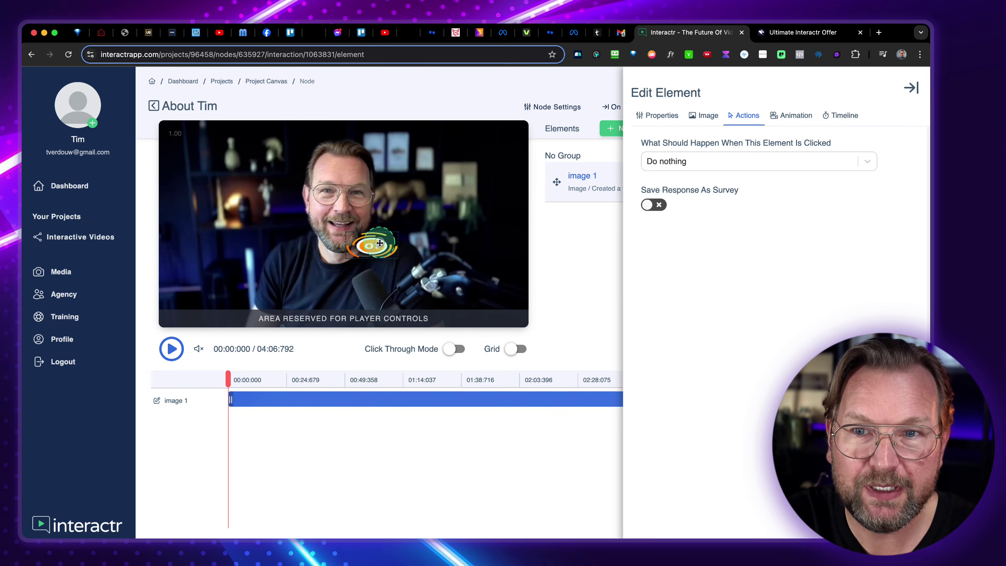
Step: Resize the 01 image to roughly square proportions and move it to the upper-right corner of the video
left_click_drag(379, 243, 385, 201)
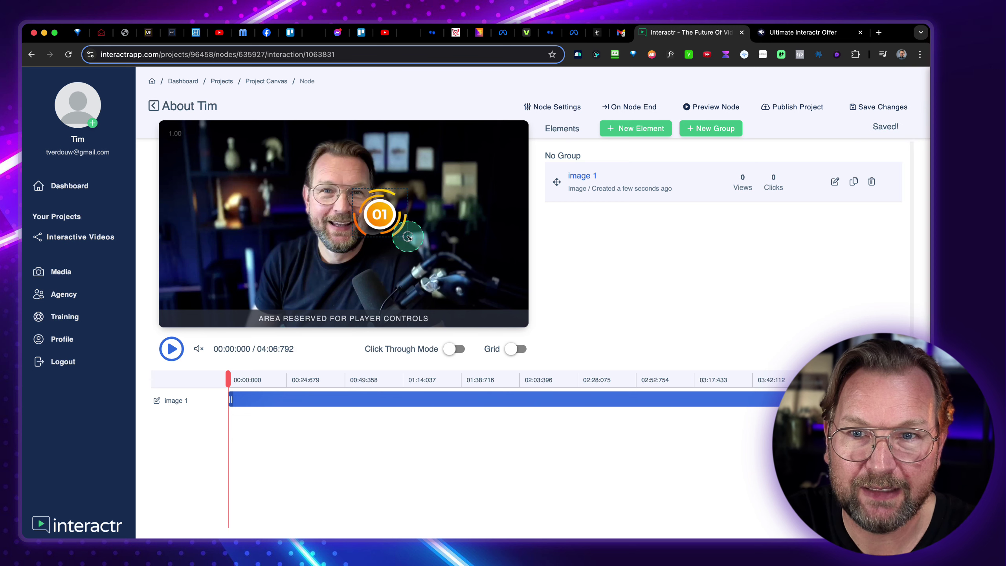
left_click_drag(380, 212, 481, 146)
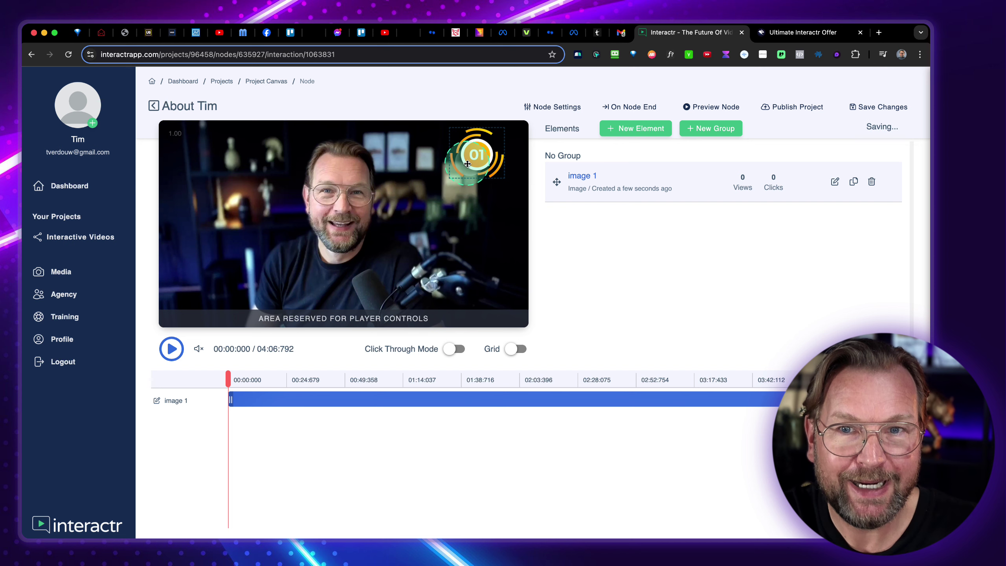
left_click(528, 170)
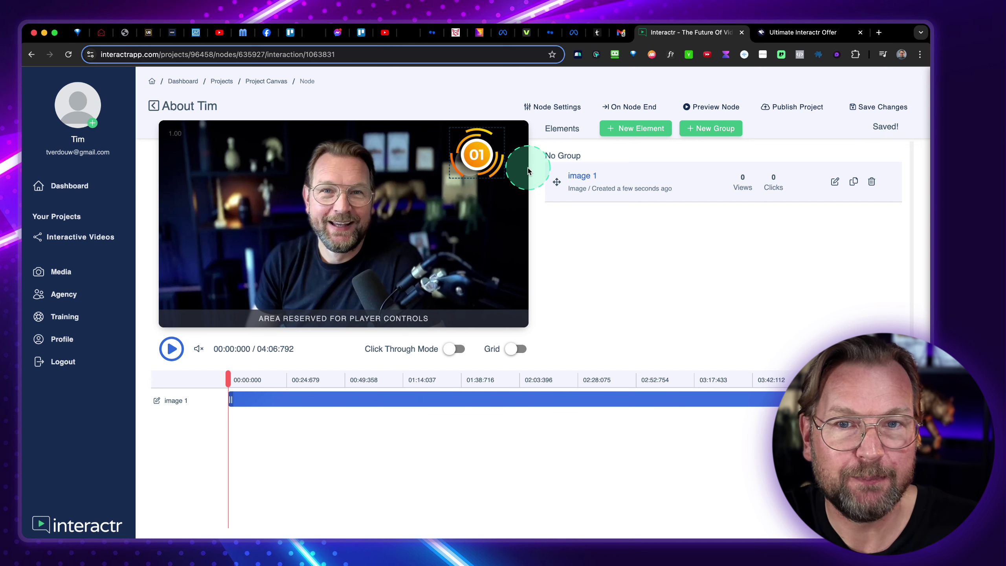
left_click(479, 157)
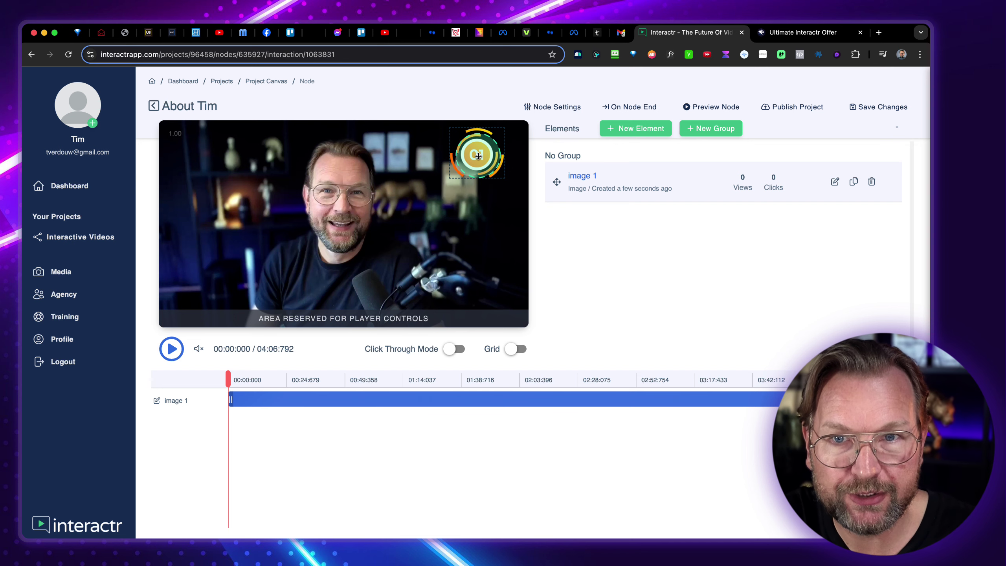
Step: Add an ungrouped hotspot element named HS1 to the About node's video
left_click(629, 139)
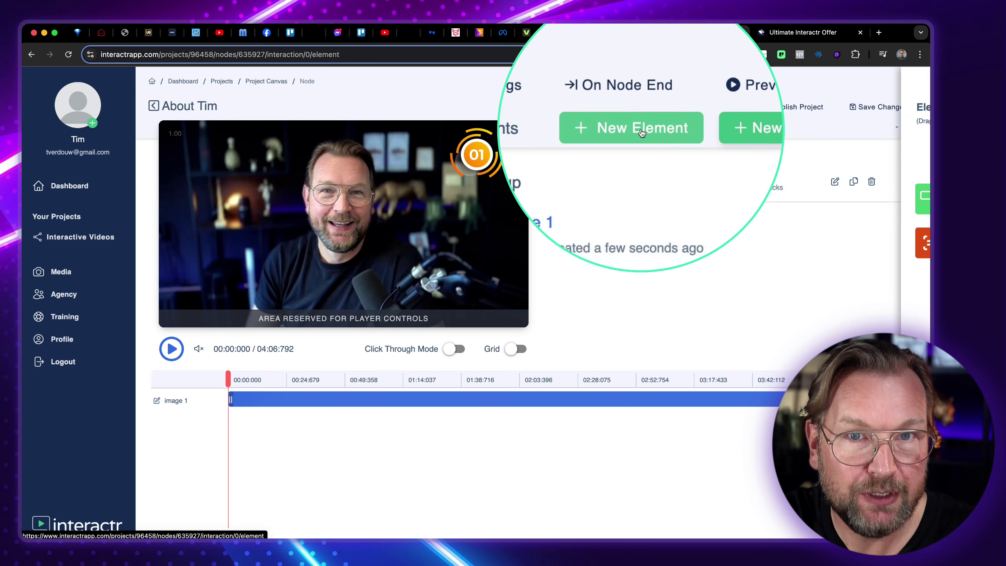
left_click(640, 135)
left_click_drag(712, 154, 381, 234)
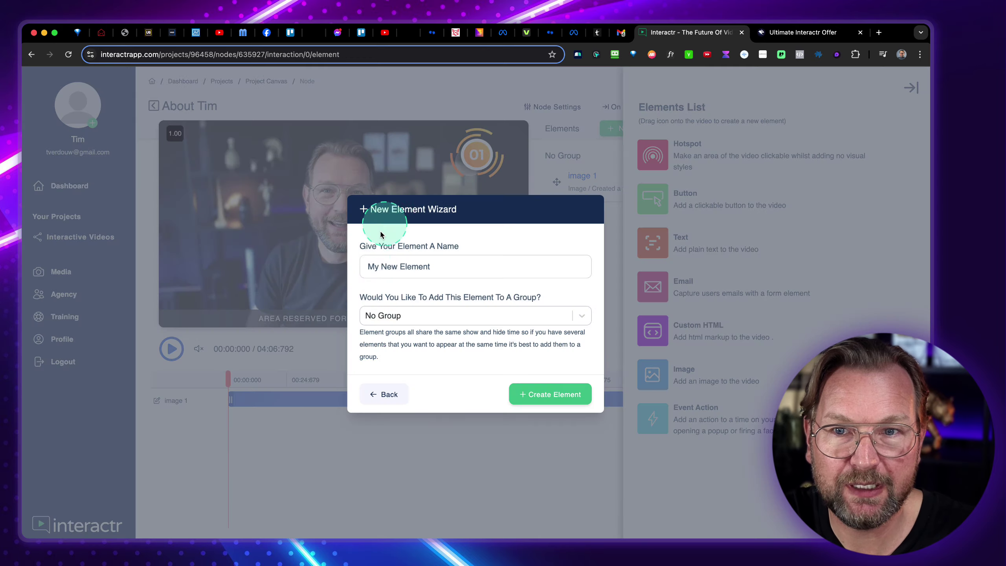
left_click_drag(449, 266, 317, 255)
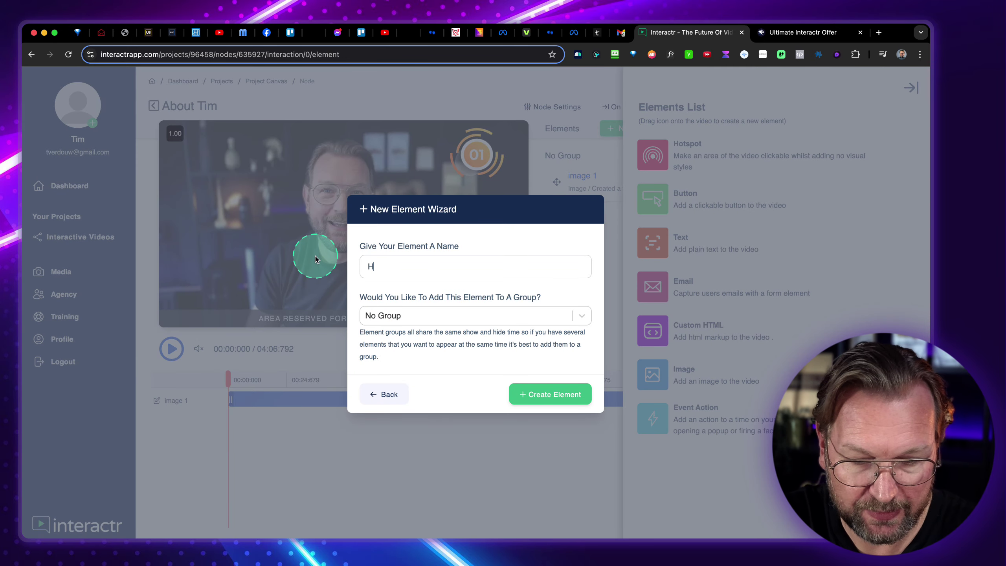
left_click(535, 392)
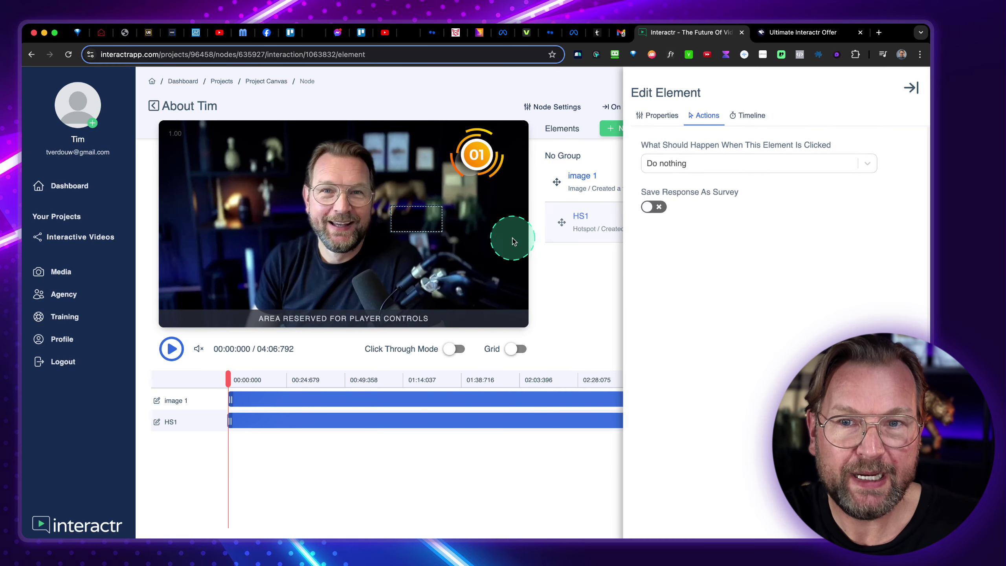
Step: Fit the HS1 hotspot over the 01 image, and try moving it onto the face in the video
left_click_drag(512, 237, 416, 225)
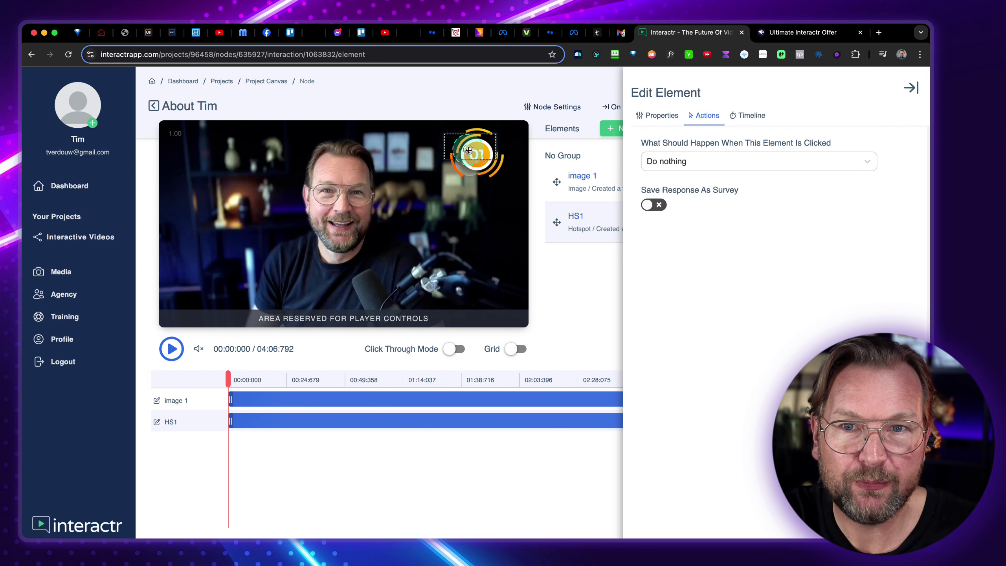
left_click_drag(470, 149, 496, 159)
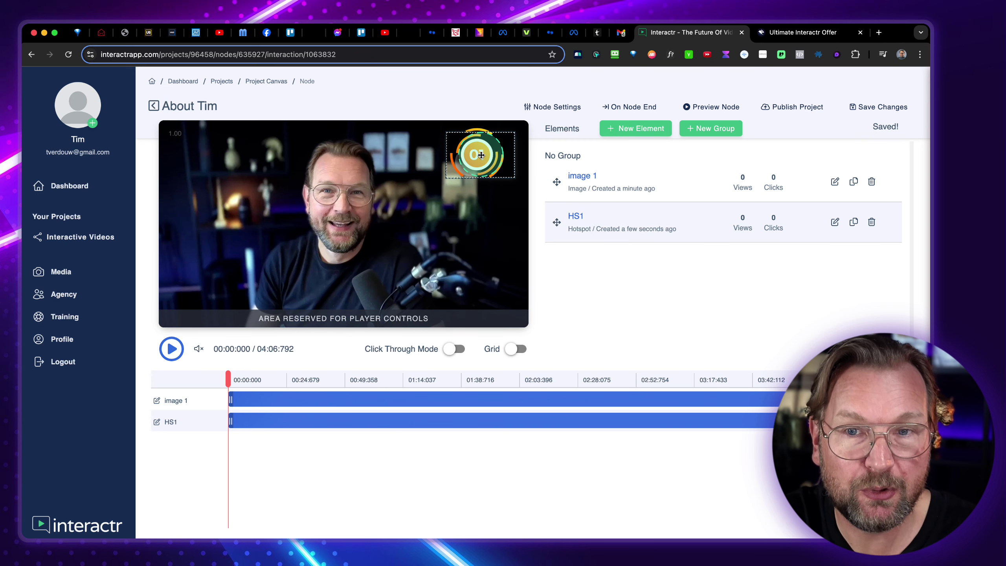
left_click_drag(438, 168, 343, 194)
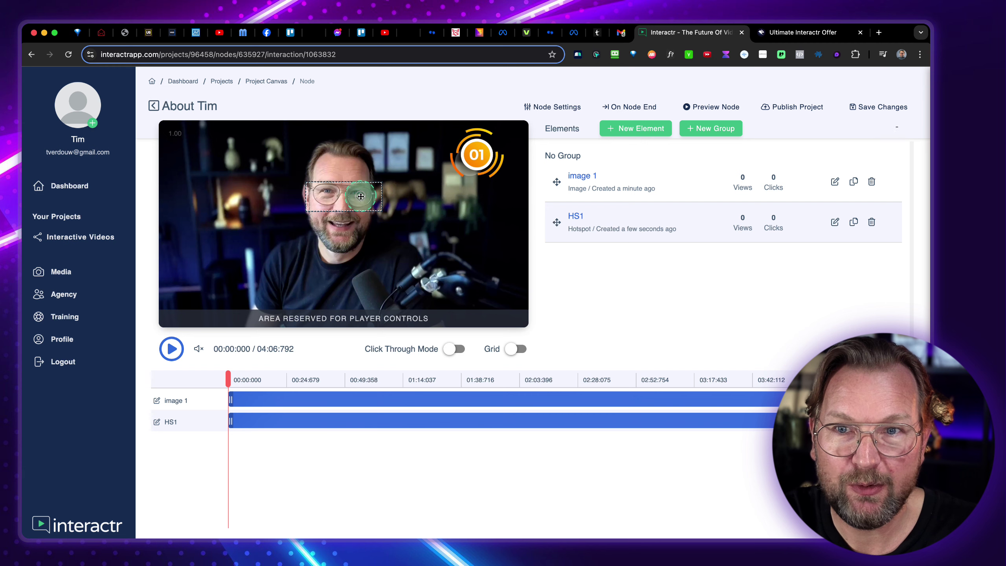
left_click(726, 267)
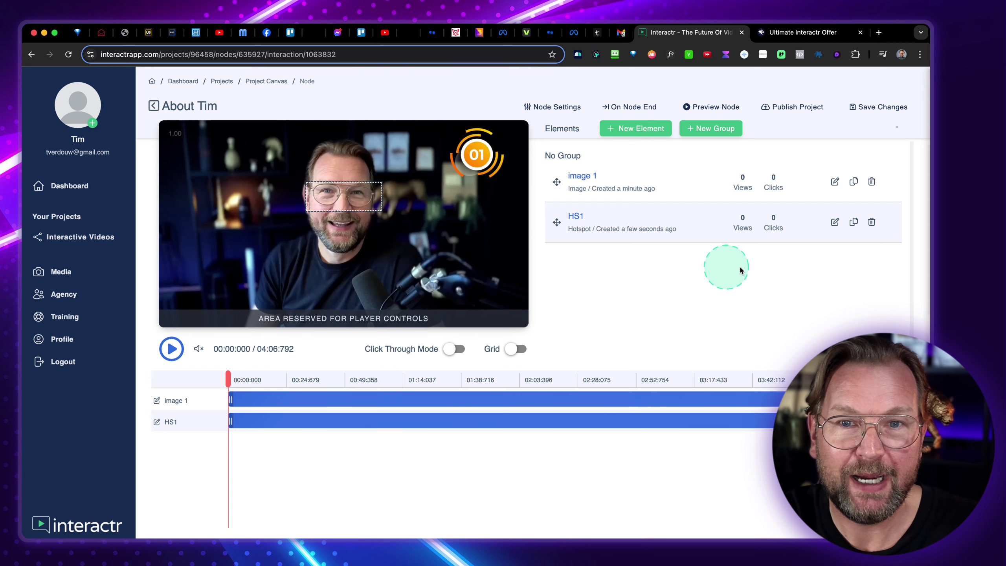
Step: Set the HS1 hotspot's click action to Open Url
left_click(834, 221)
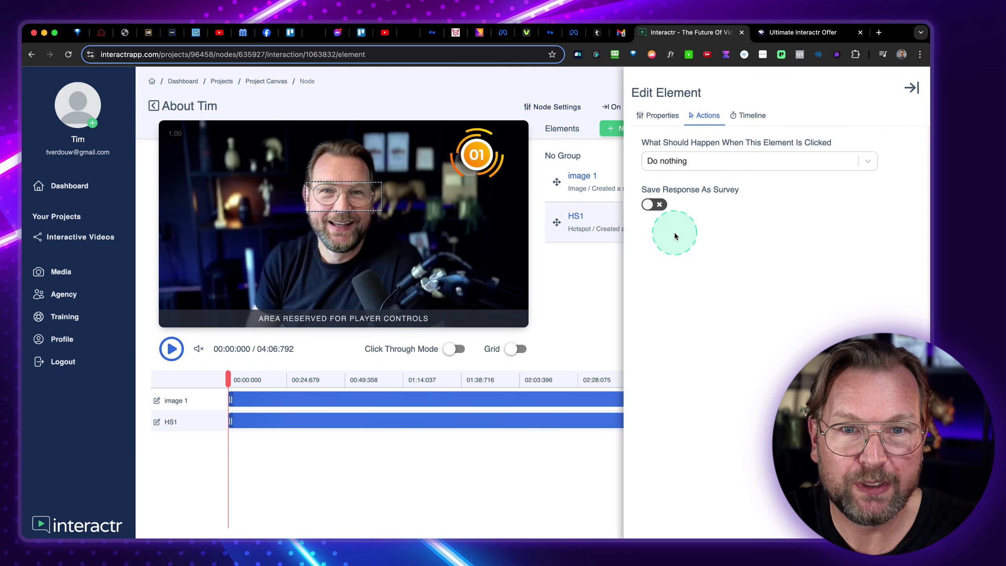
left_click(715, 163)
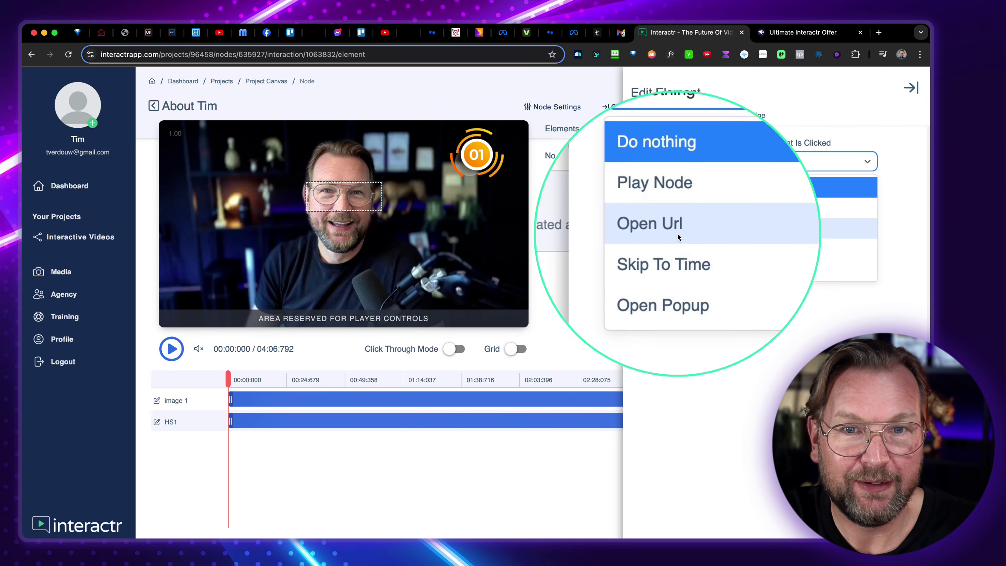
left_click(677, 230)
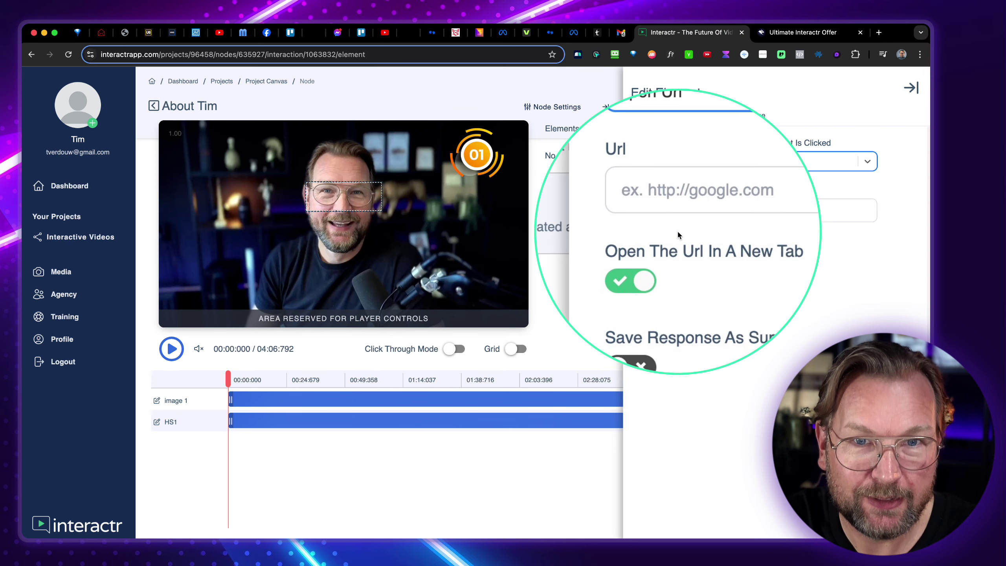
left_click(683, 210)
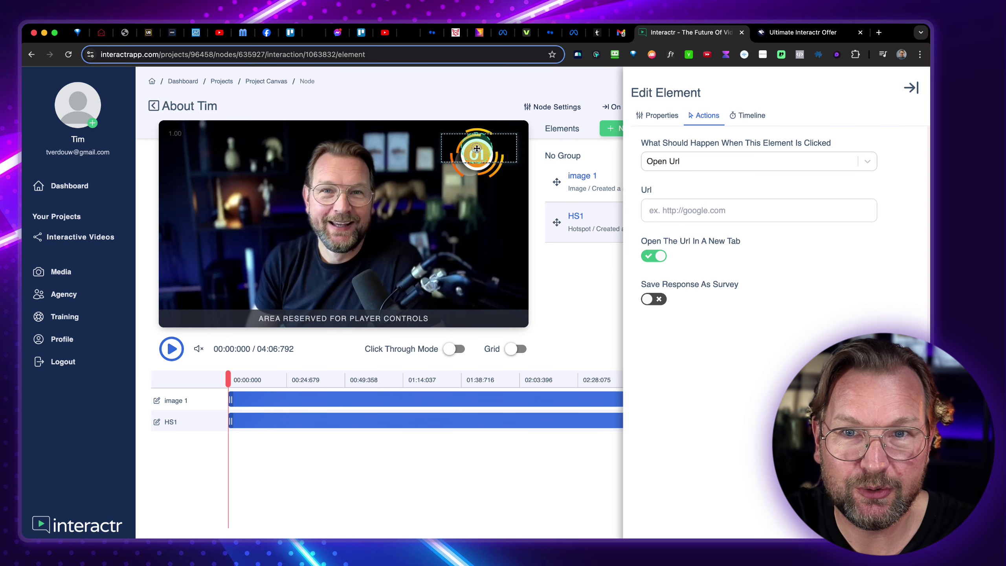
Step: Fit the HS1 hotspot over the 01 image and set its click action to play the My Review node
left_click_drag(476, 148, 514, 162)
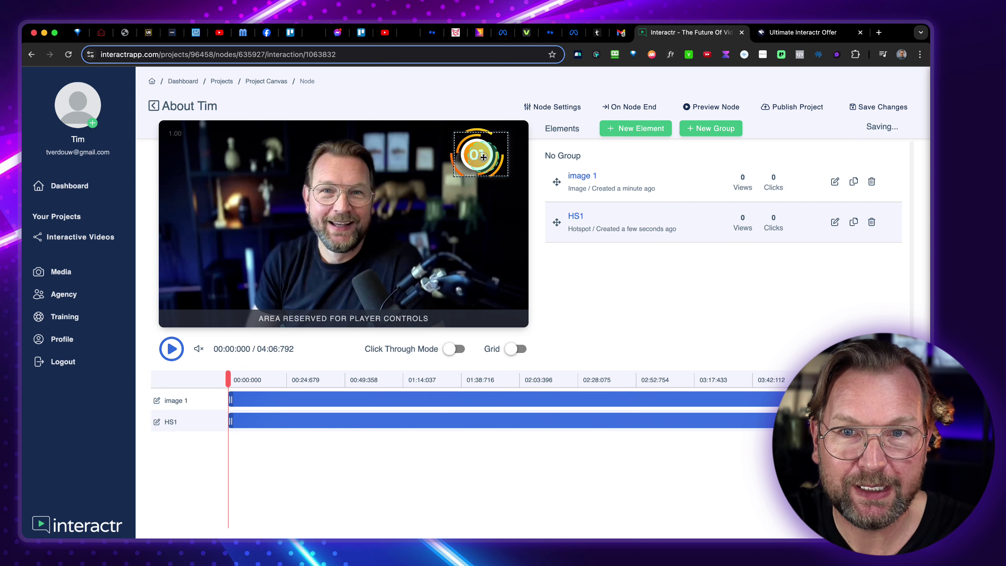
left_click_drag(484, 159, 474, 113)
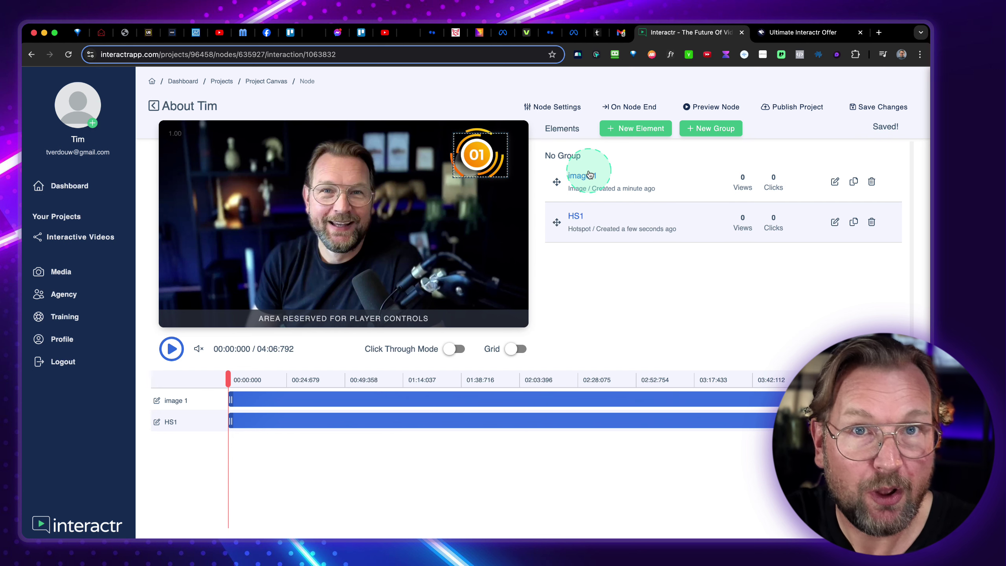
left_click(837, 223)
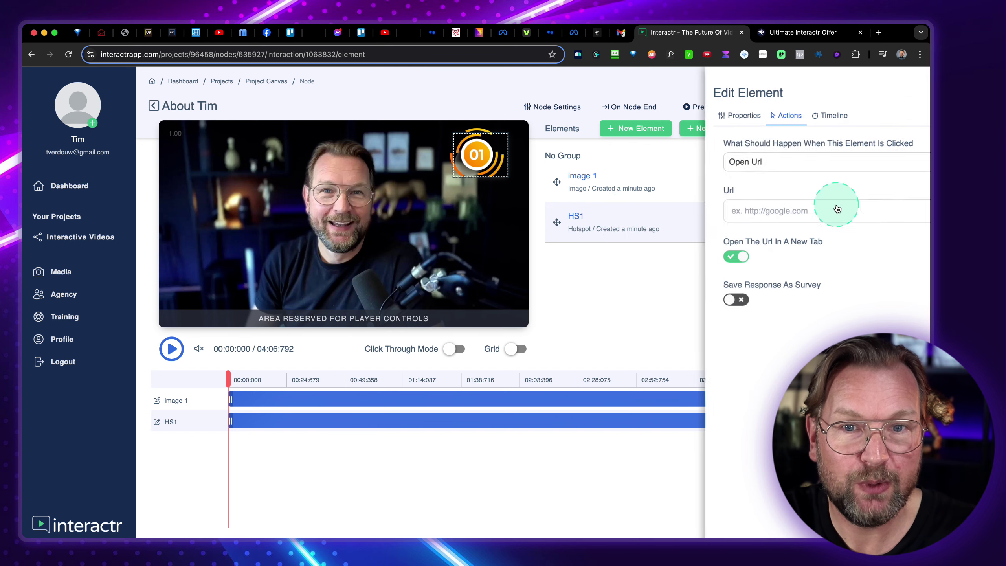
left_click(684, 160)
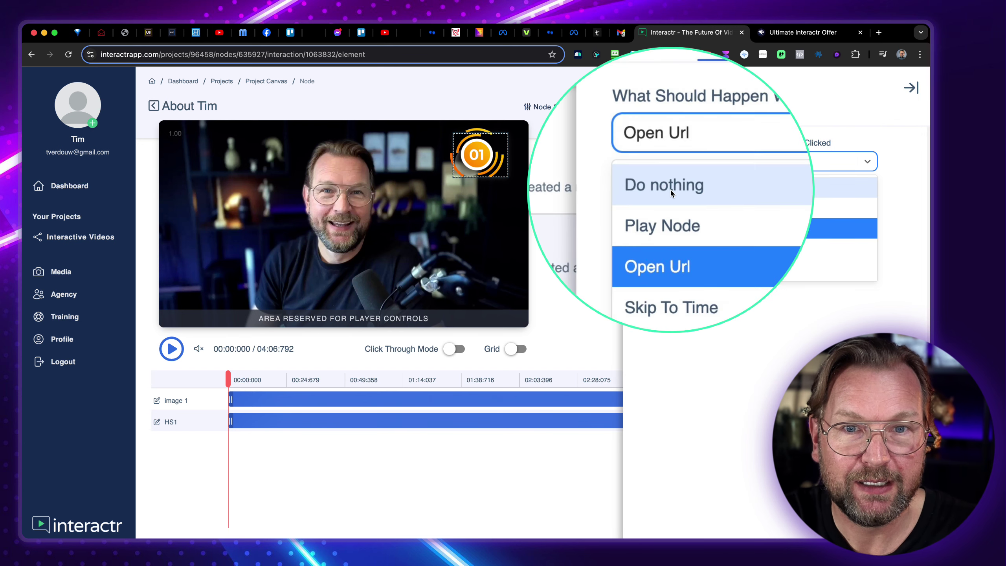
left_click(668, 208)
left_click(673, 210)
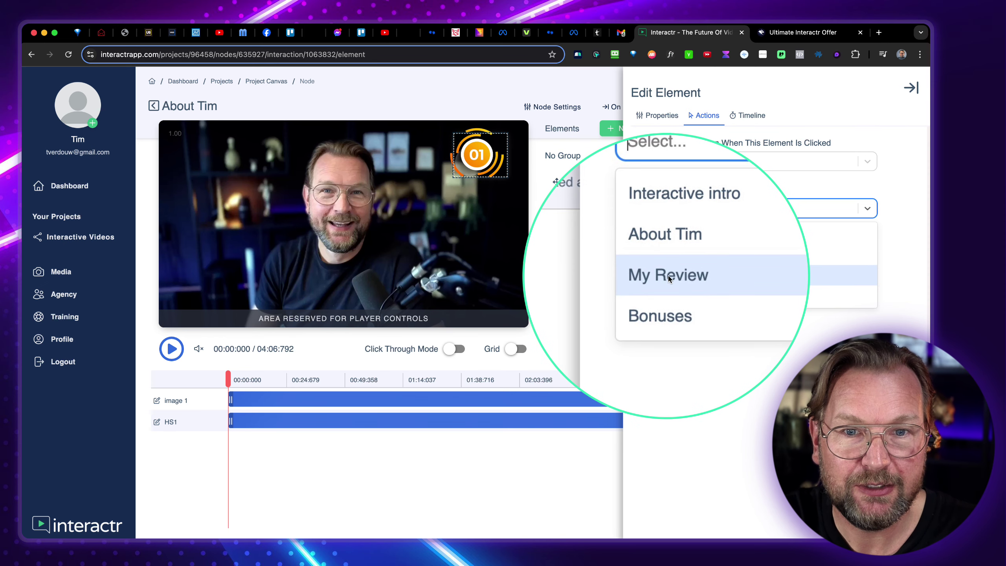
left_click(663, 279)
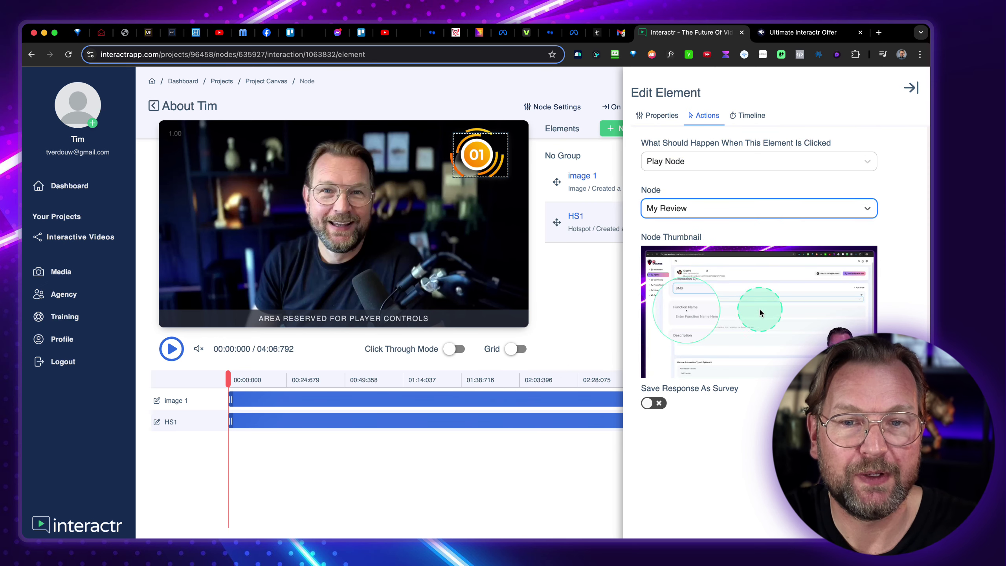
left_click(911, 88)
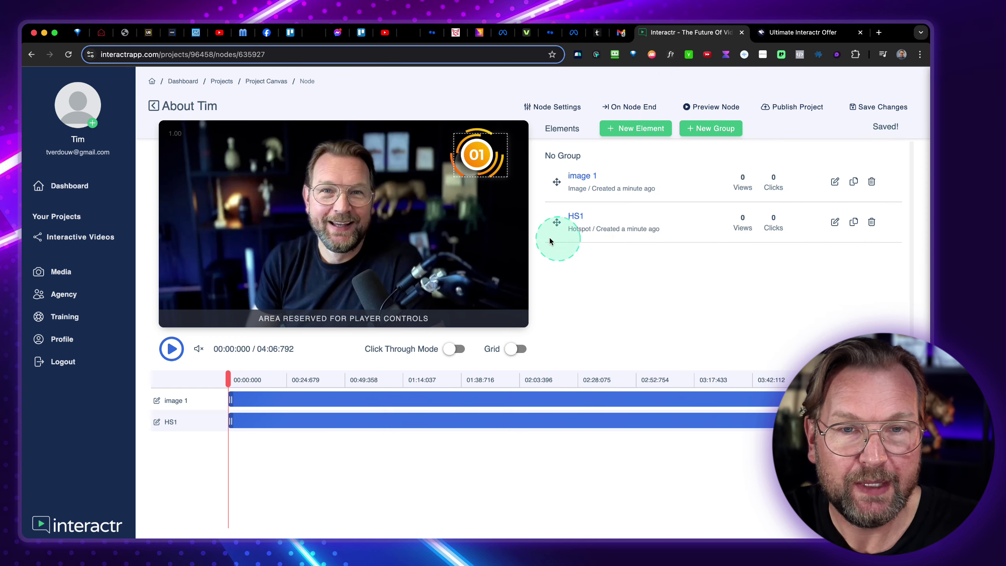
Step: Preview the About node, test the hotspot over the 01 image, and return to the editor
left_click(707, 107)
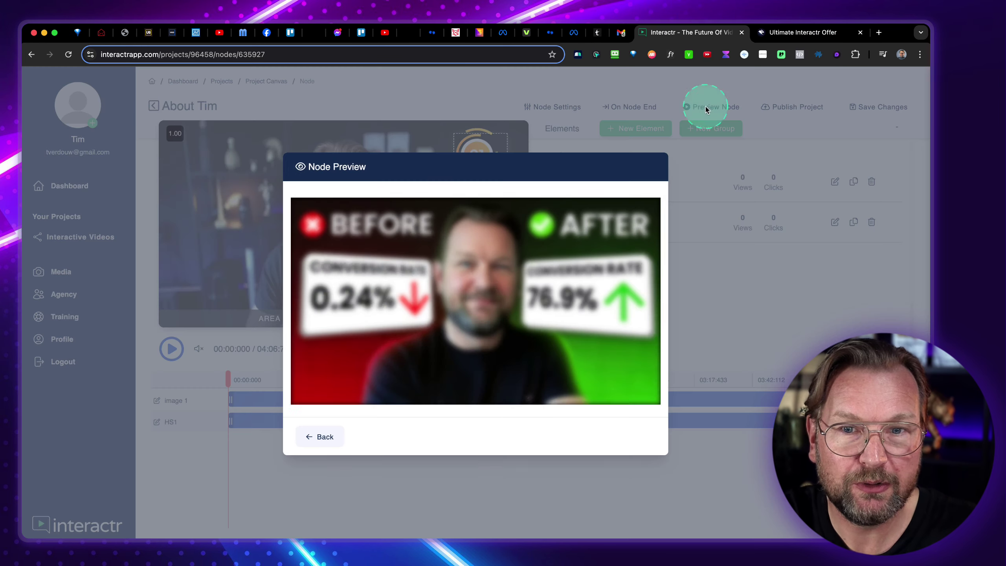
left_click(475, 302)
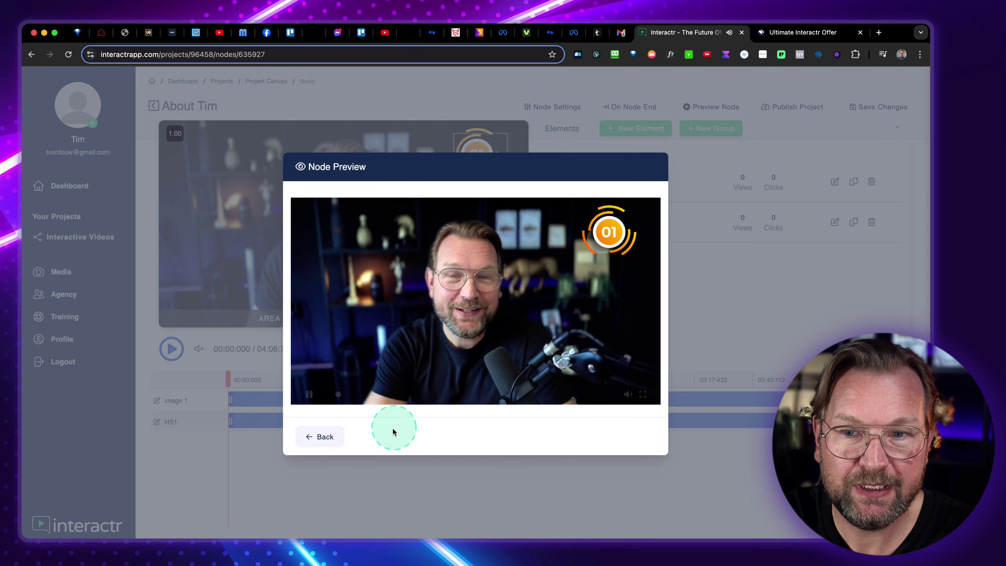
left_click(619, 272)
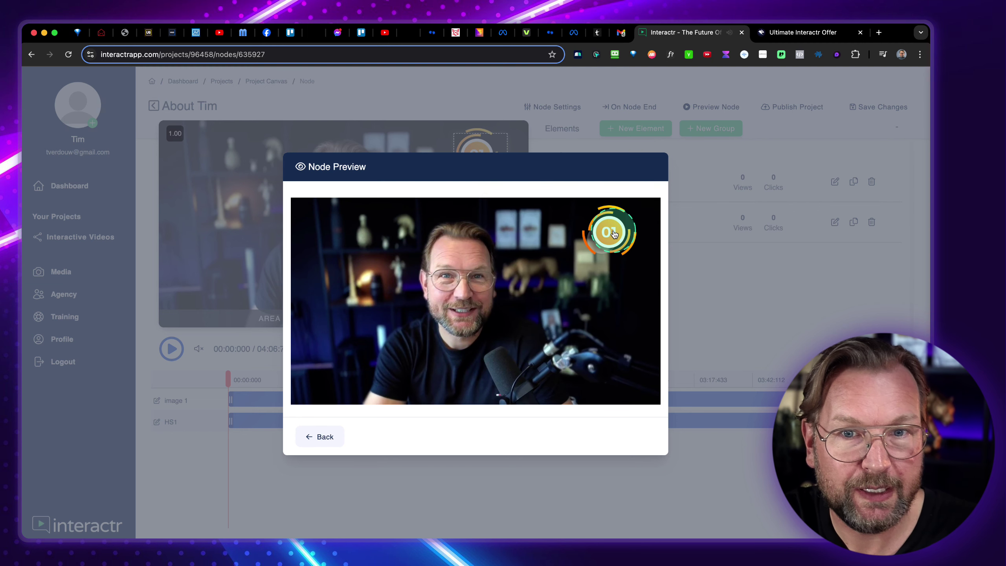
left_click(614, 233)
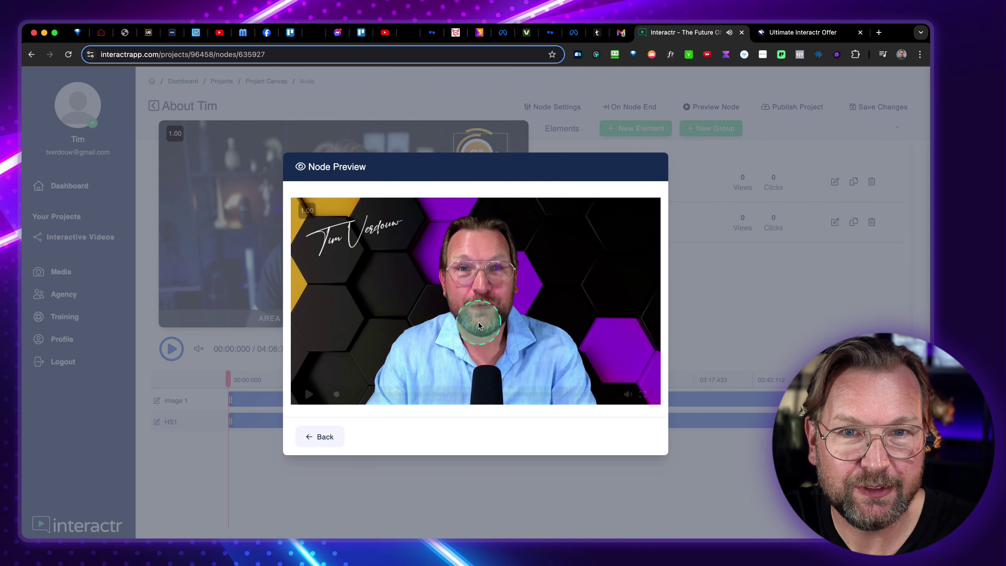
left_click(317, 436)
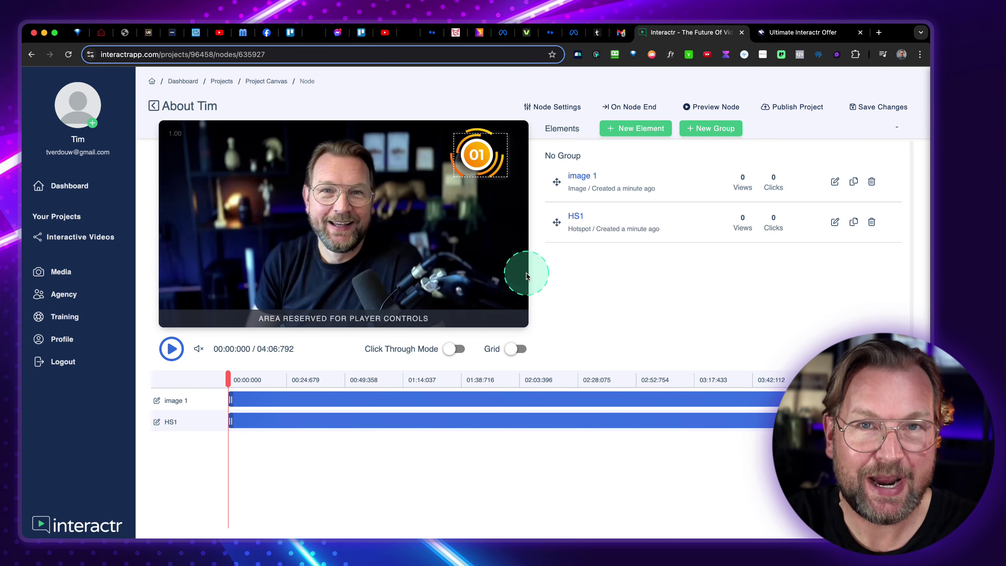
Step: On the timeline, start HS1 at about 49 seconds and image 1 at about 5.6 seconds
left_click(233, 400)
left_click_drag(278, 399, 339, 417)
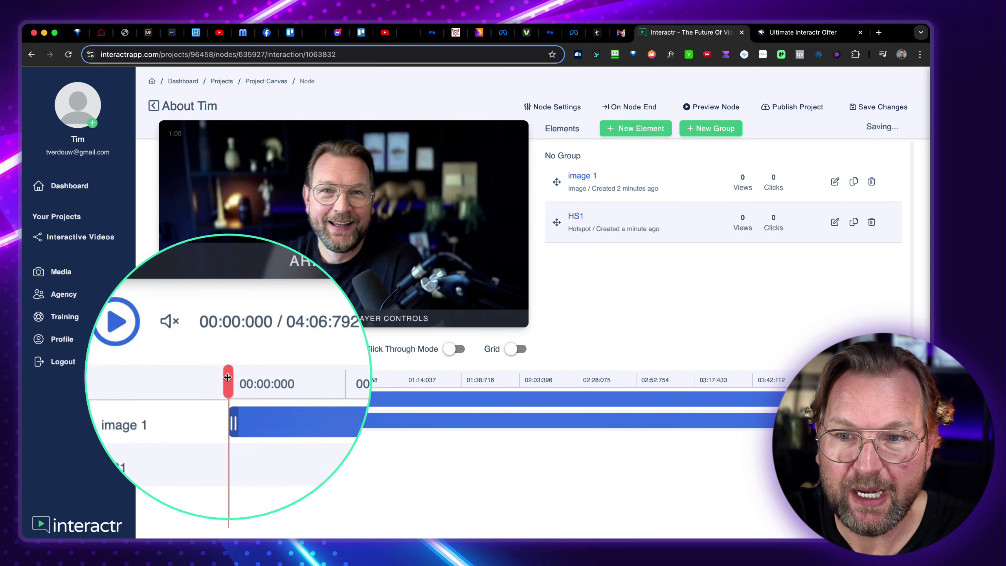
left_click_drag(232, 376, 241, 397)
left_click(227, 397)
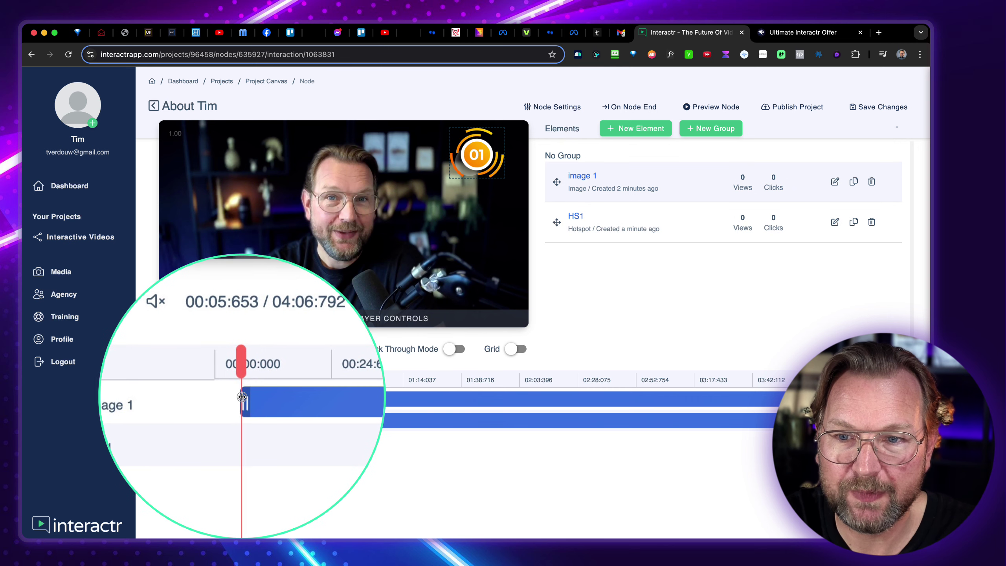
Step: Shorten image 1's timeline bar to a few seconds and slide it close to the start of the video
left_click(791, 382)
left_click_drag(786, 399, 353, 390)
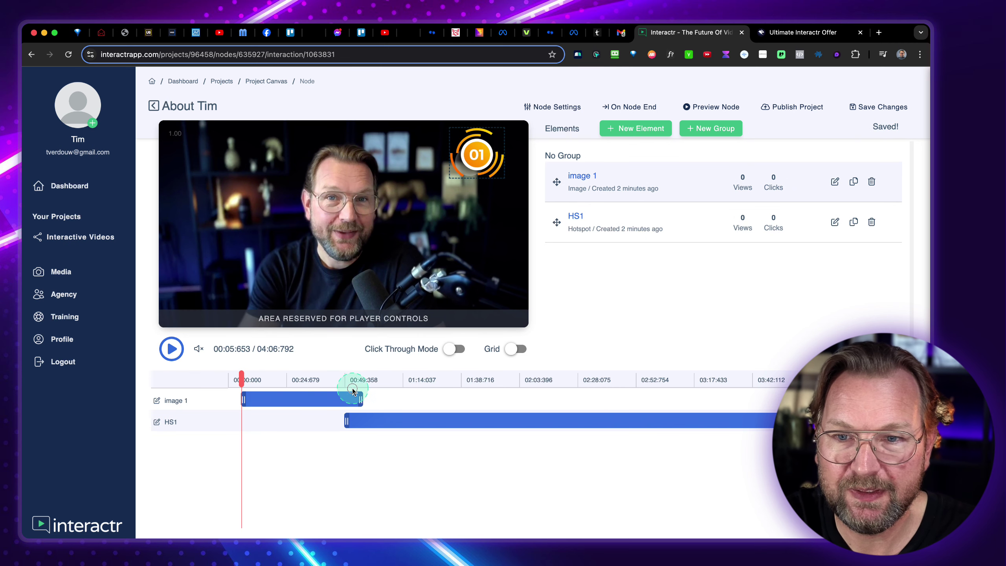
left_click(269, 375)
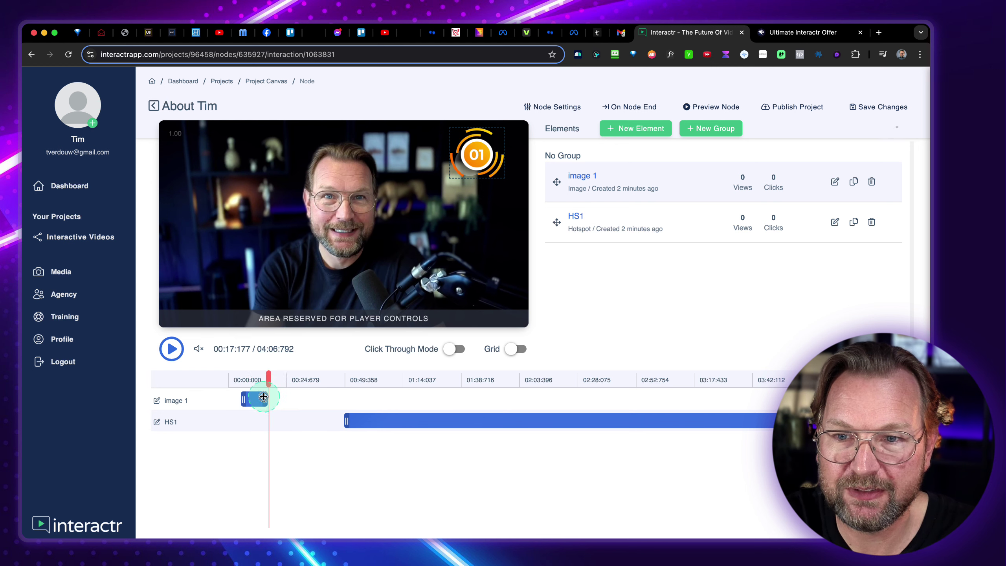
left_click_drag(260, 396, 258, 398)
left_click(260, 379)
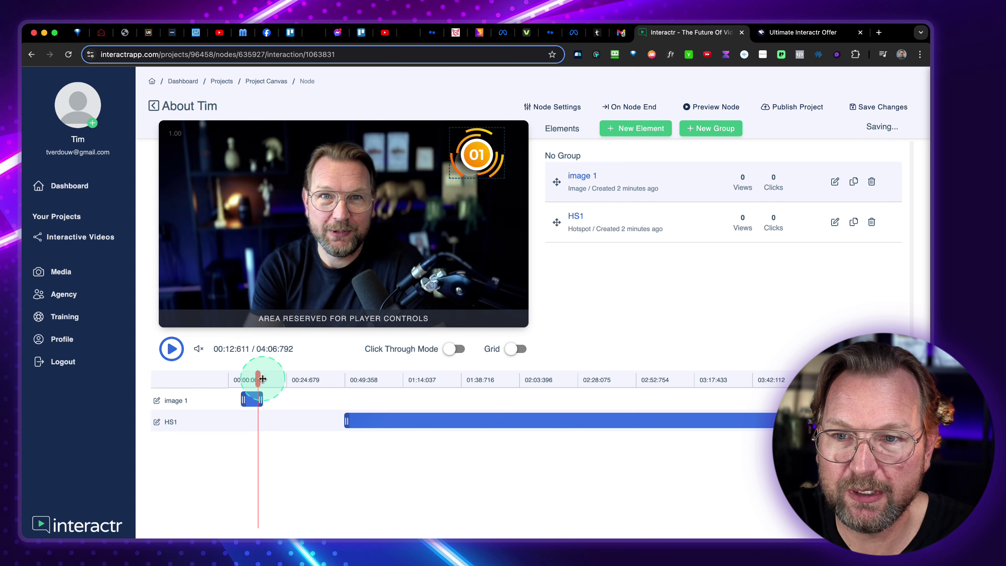
left_click(240, 398)
left_click(231, 378)
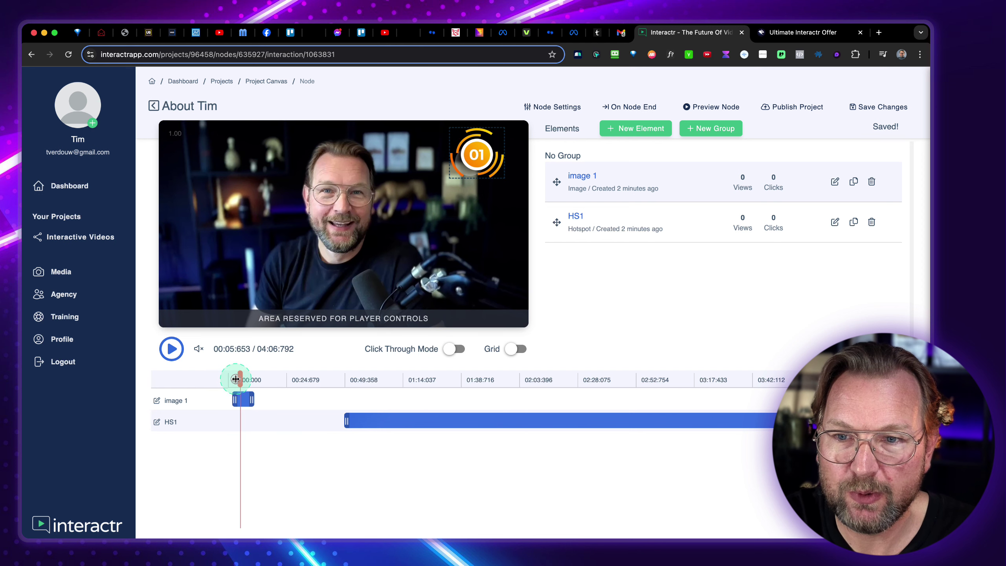
left_click_drag(246, 381, 250, 381)
Step: Slide HS1's timeline bar close to the start of the video and trim its end to match image 1's bar
left_click(399, 417)
left_click_drag(395, 418, 286, 407)
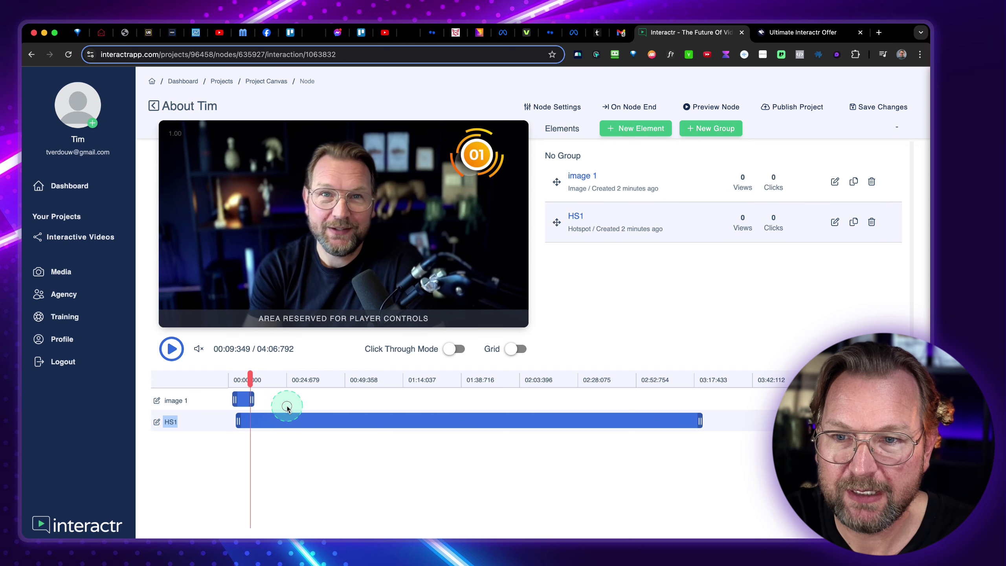
left_click(307, 418)
left_click_drag(684, 432, 272, 405)
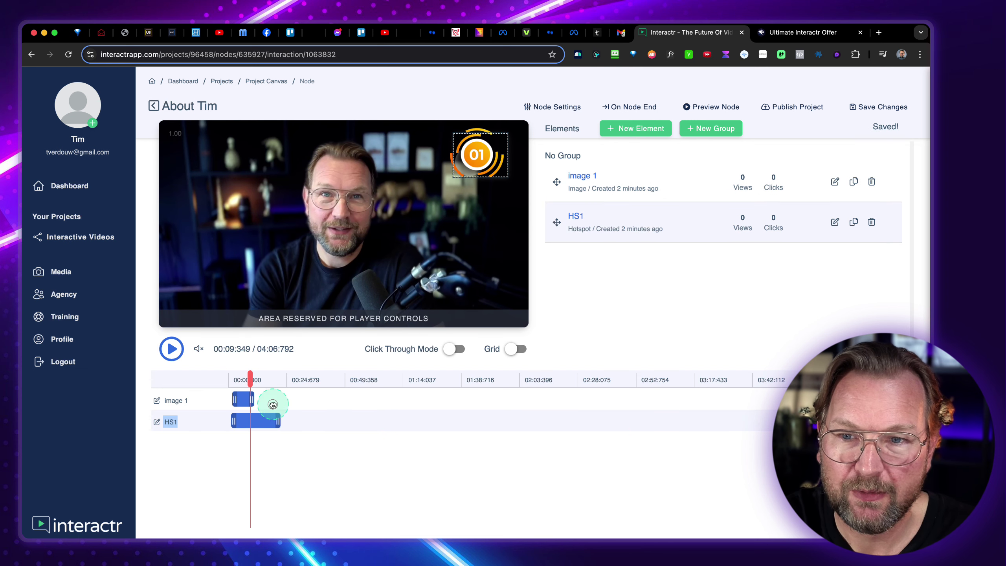
left_click(254, 411)
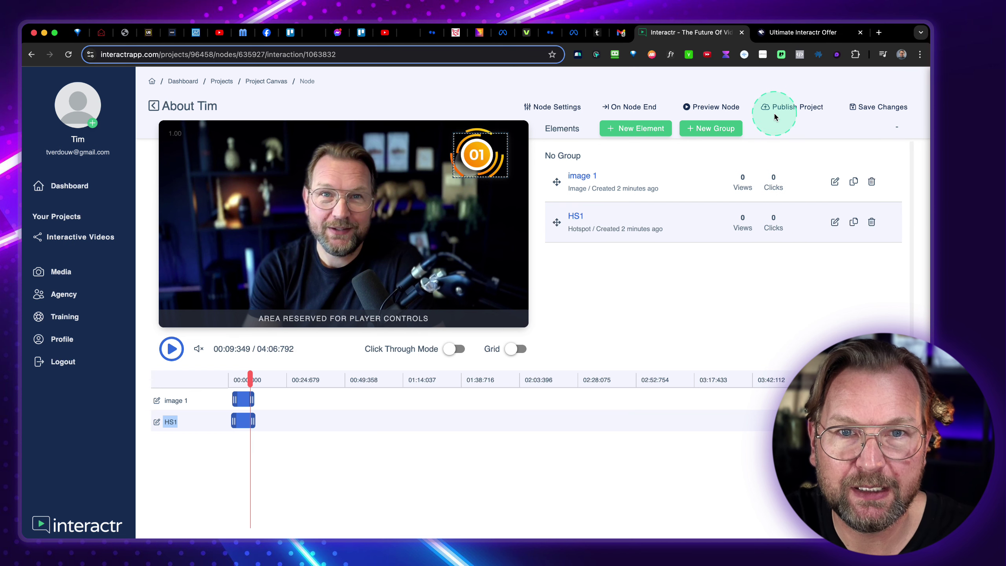
Step: Preview the About node to check the timing of the image and hotspot, and return to the editor
left_click(696, 109)
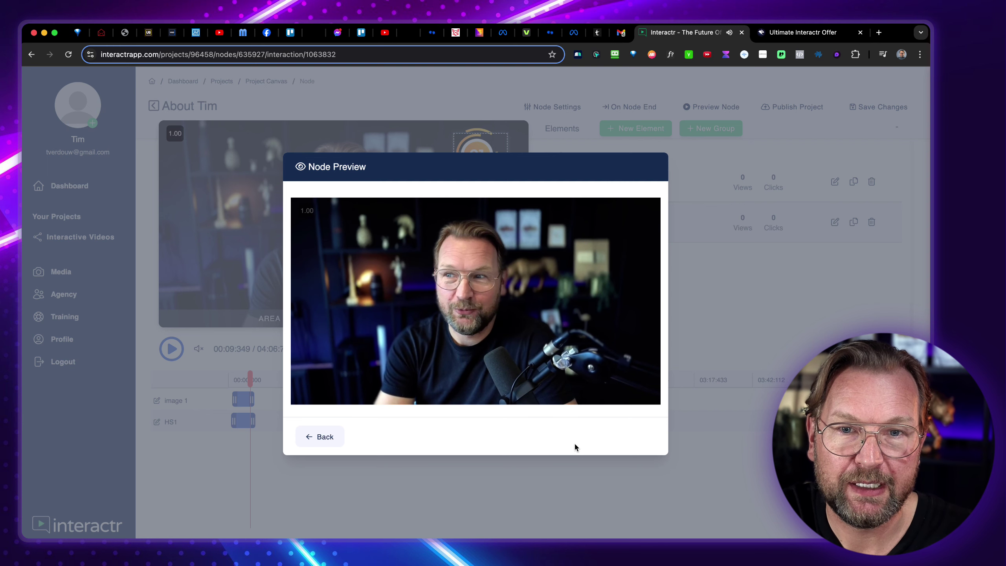
left_click(557, 419)
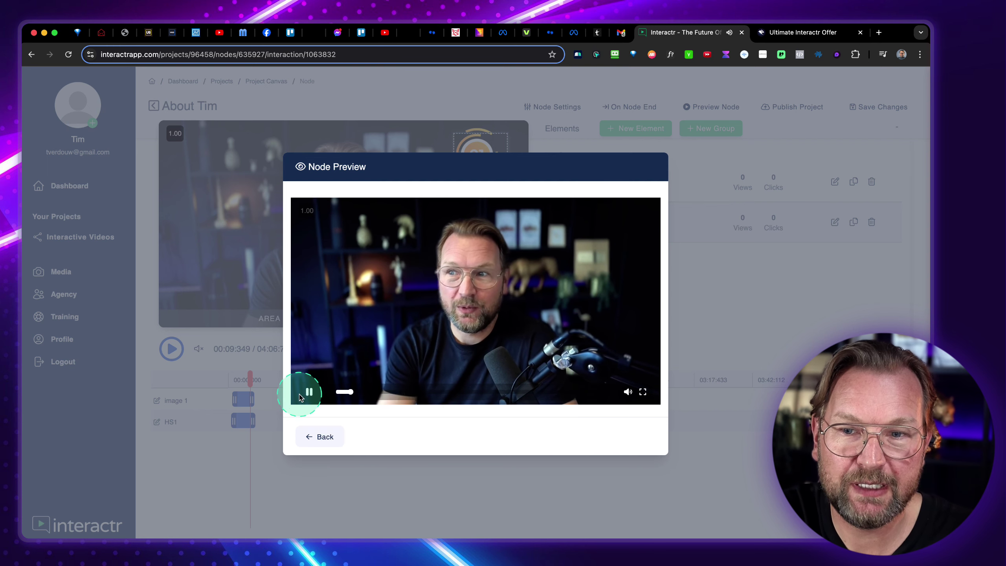
left_click(320, 436)
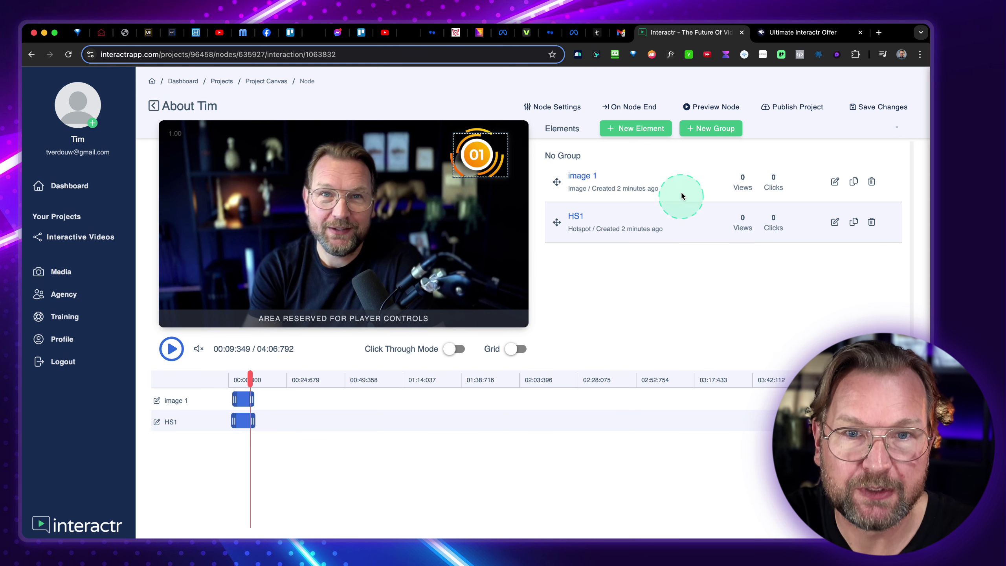
Step: Add a button element named About to the middle of the video without assigning it to a group
left_click(636, 128)
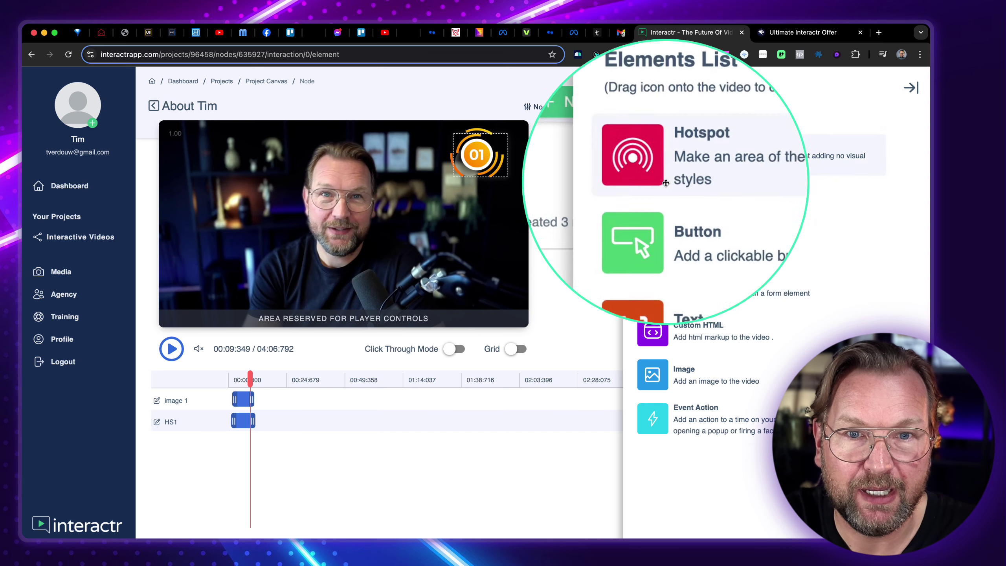
left_click_drag(652, 198, 310, 216)
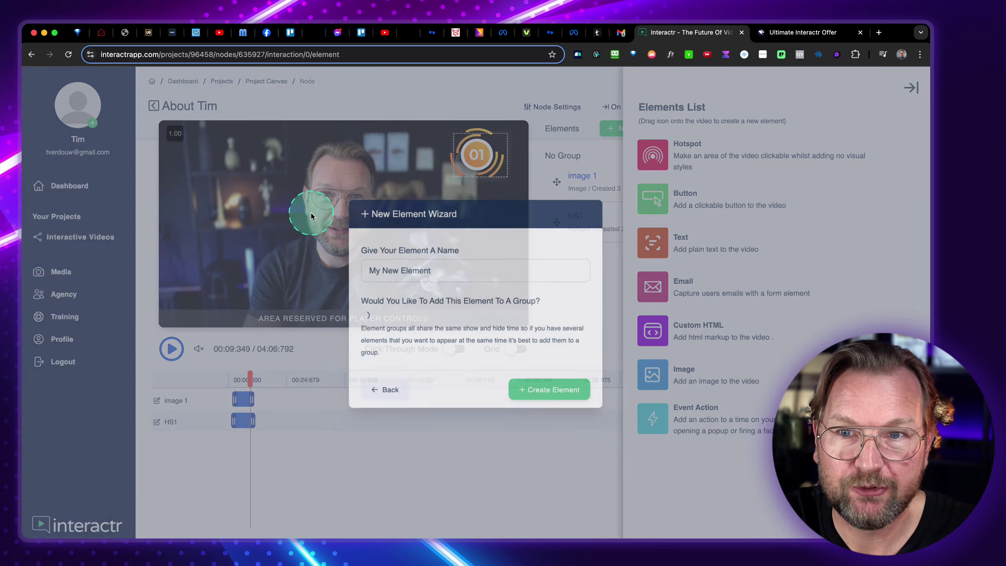
triple_click(444, 263)
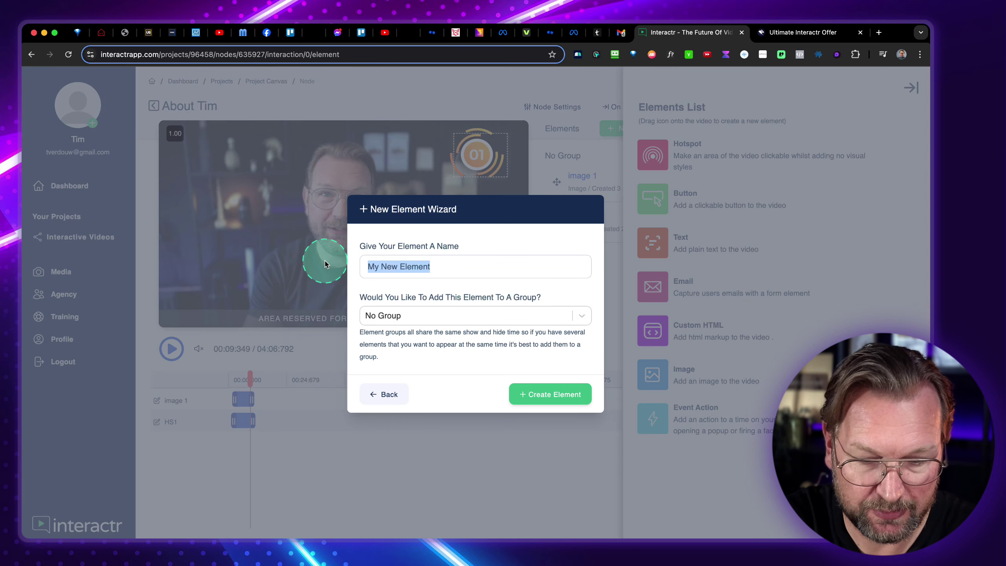
type("About")
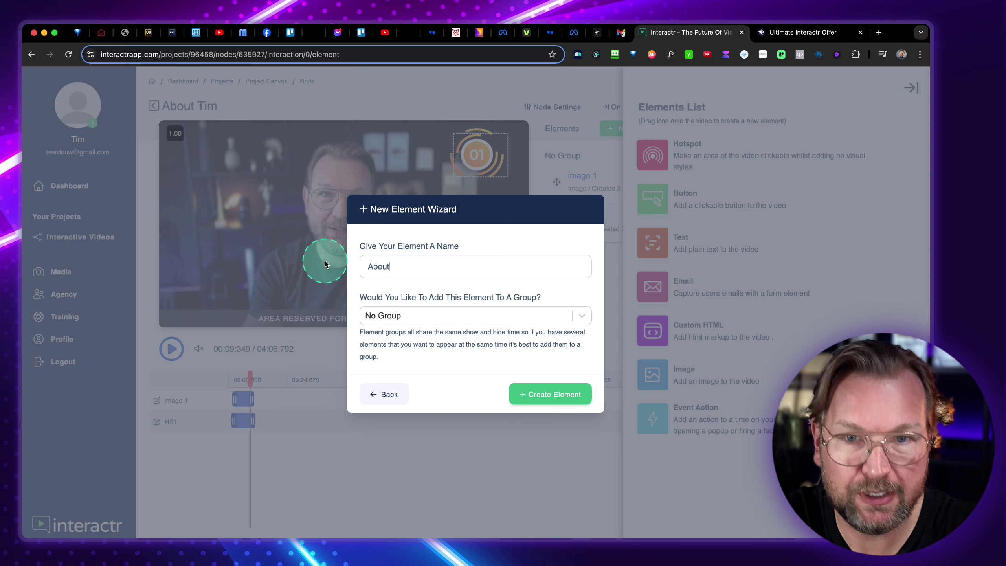
left_click(574, 392)
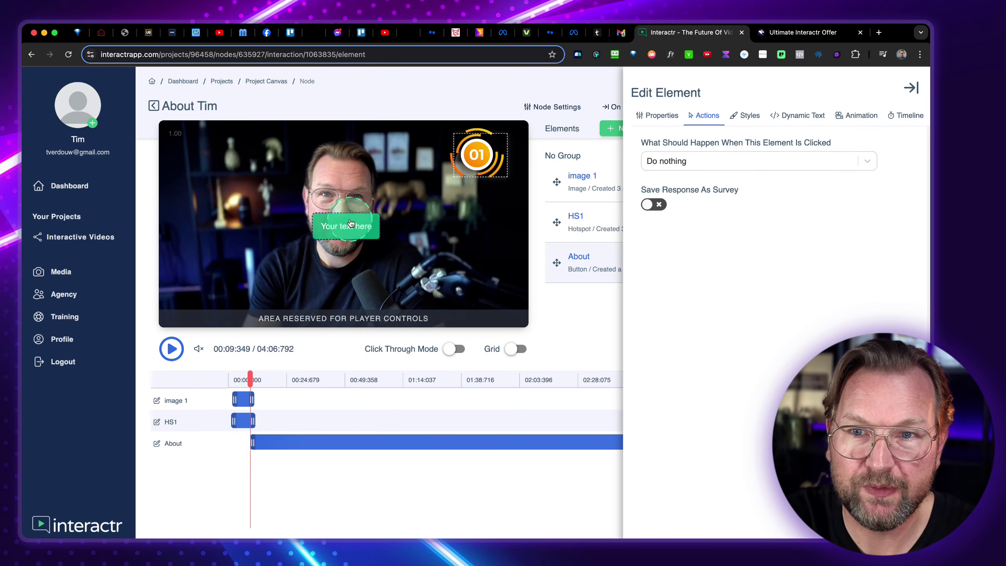
Step: Start the About button's timeline bar at about 1:04.8 and place the button in the lower-right area of the video
left_click_drag(341, 226, 345, 261)
left_click(911, 88)
left_click_drag(333, 442, 268, 443)
left_click_drag(343, 441, 382, 384)
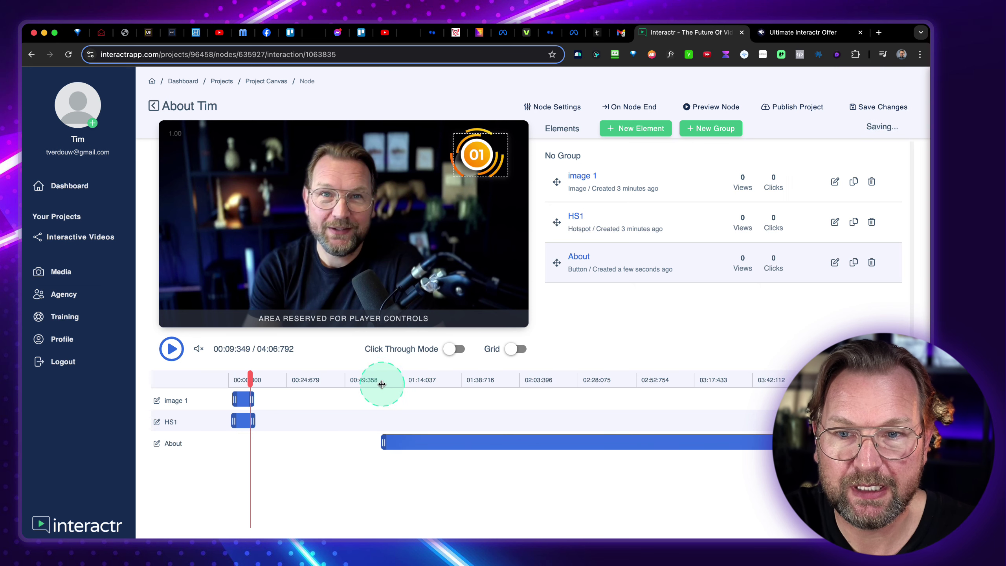
left_click(382, 379)
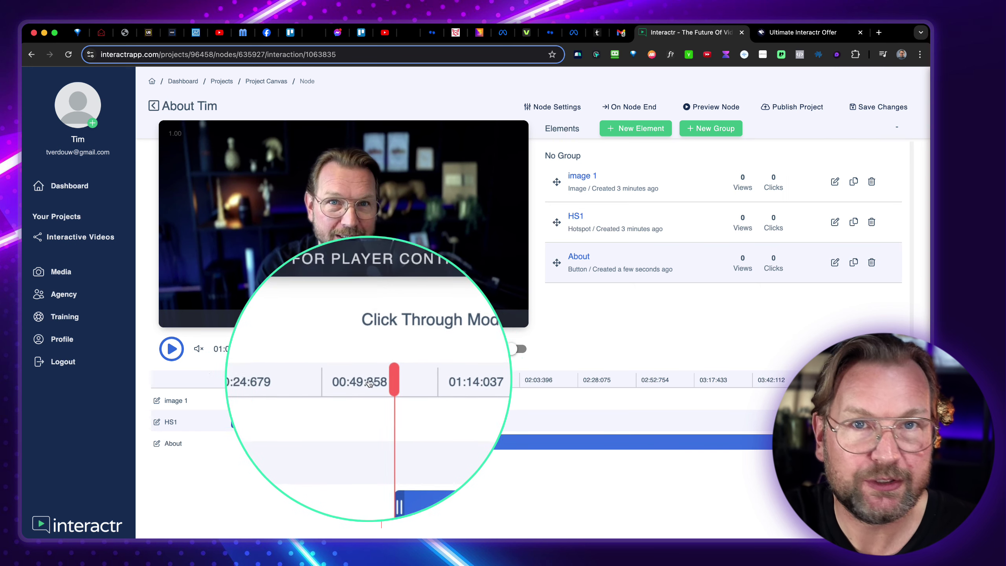
left_click_drag(352, 271, 426, 311)
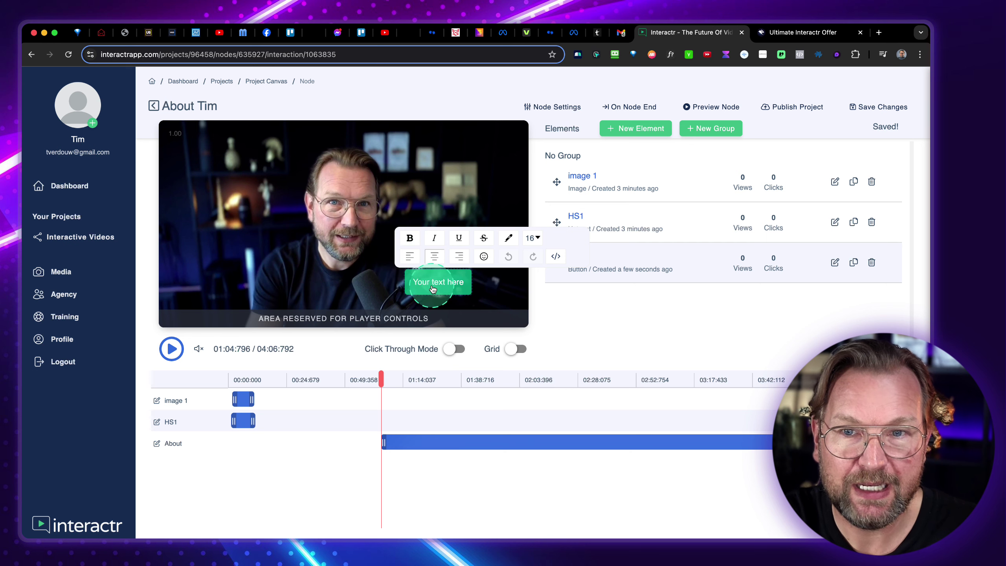
Step: Trim the end of the About bar to about 1:20 and move the playhead to about 1:17 within it
left_click_drag(771, 441, 447, 443)
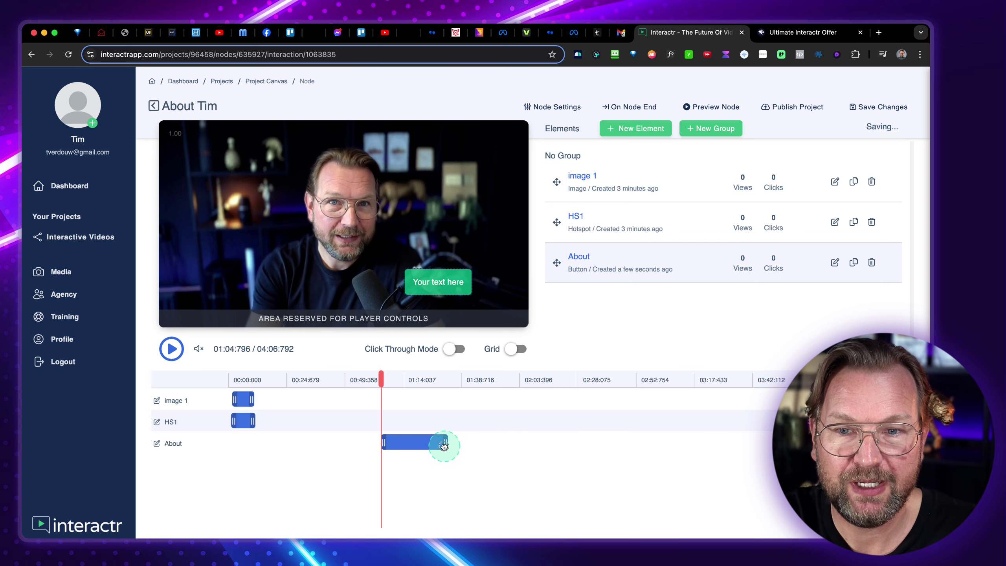
left_click(404, 380)
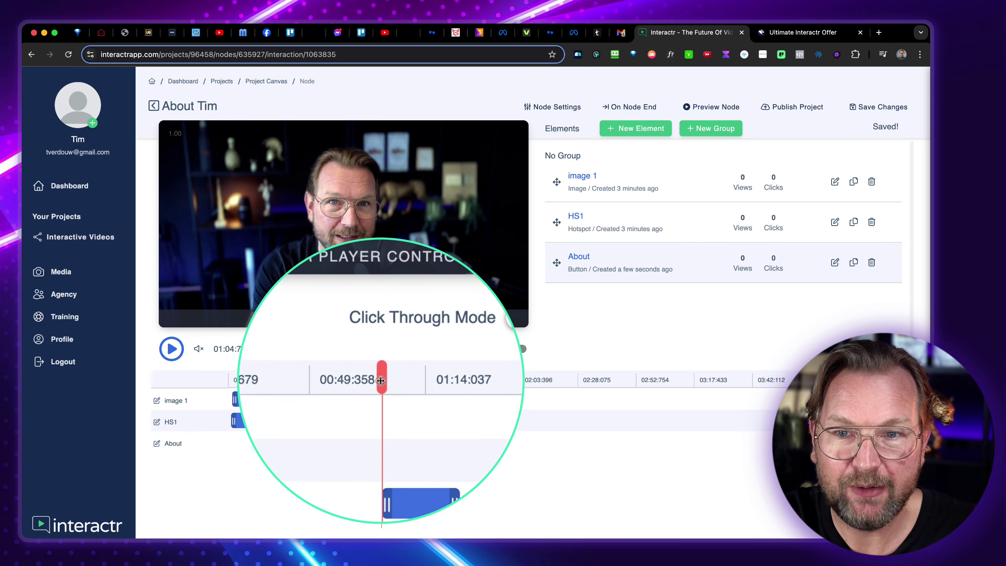
left_click(410, 381)
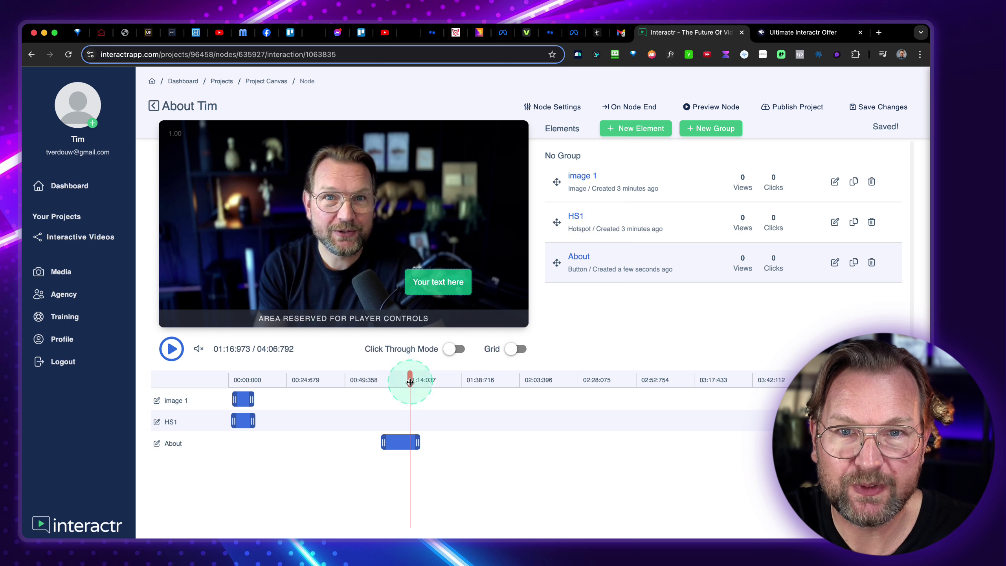
Step: Review the available click actions for the About button and close its settings without choosing another one
left_click(849, 253)
left_click(717, 161)
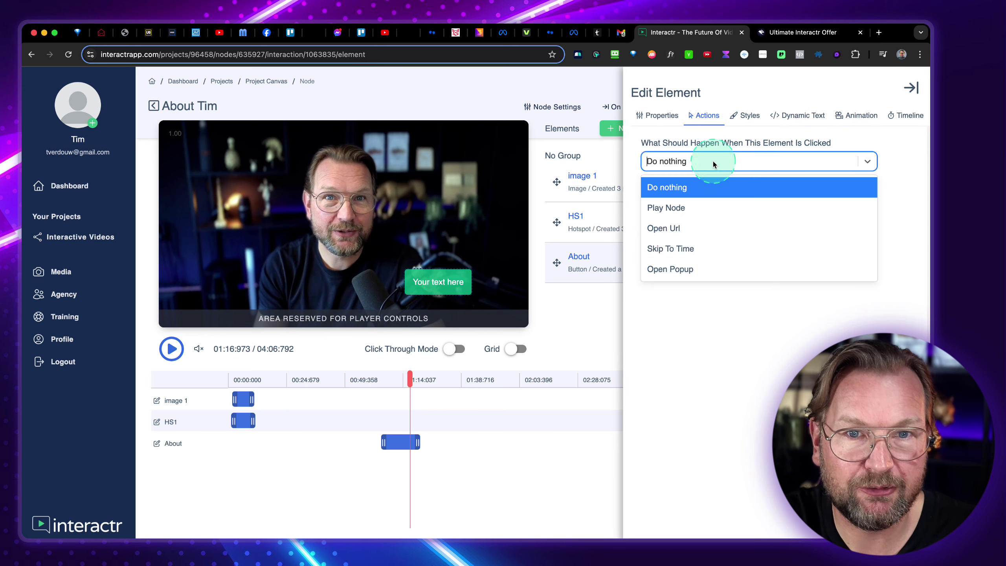
left_click(839, 353)
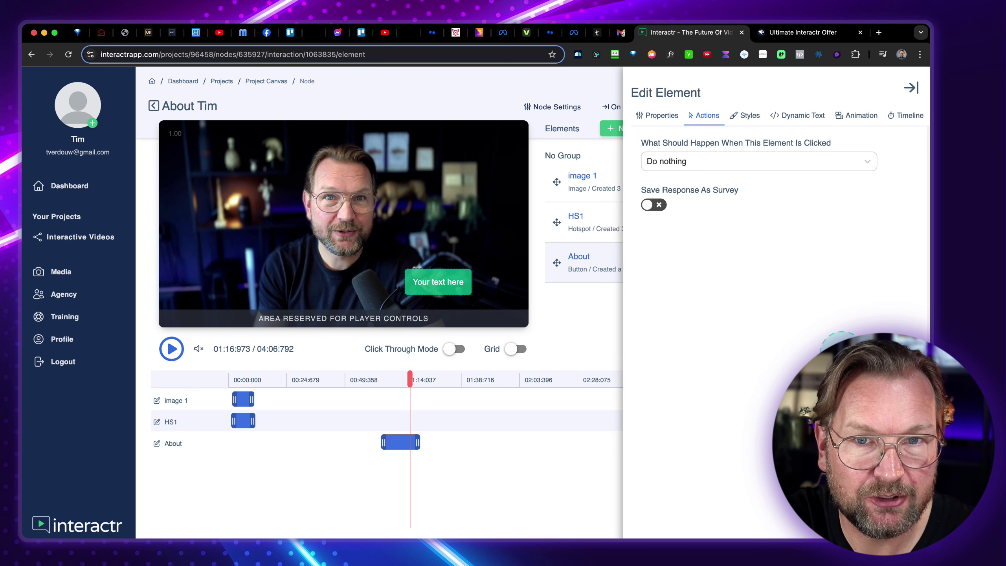
left_click(917, 88)
left_click(750, 327)
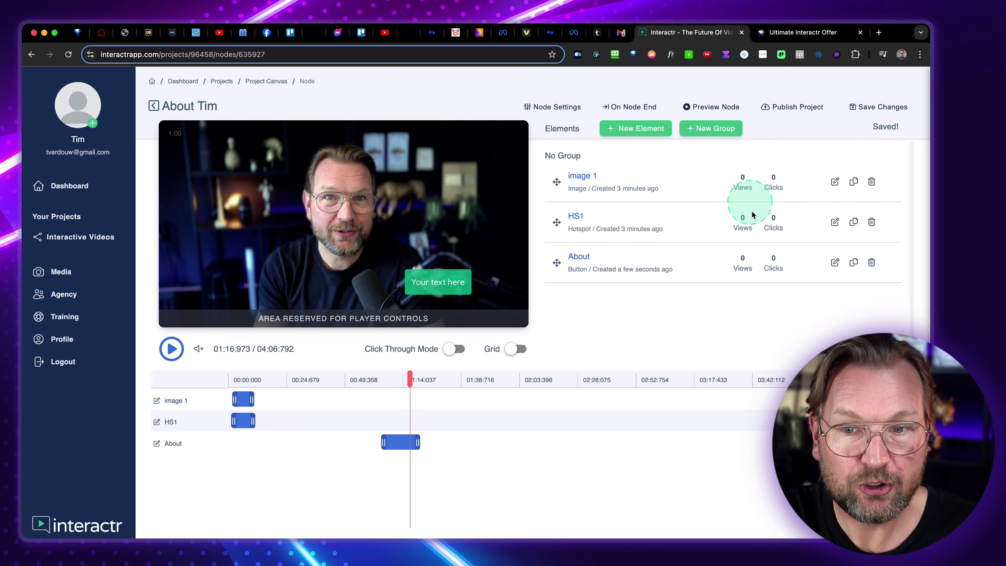
Step: Slide the About bar close to the start of the video and trim its end to match the image 1 and HS1 bars
left_click(419, 450)
left_click_drag(399, 445, 325, 441)
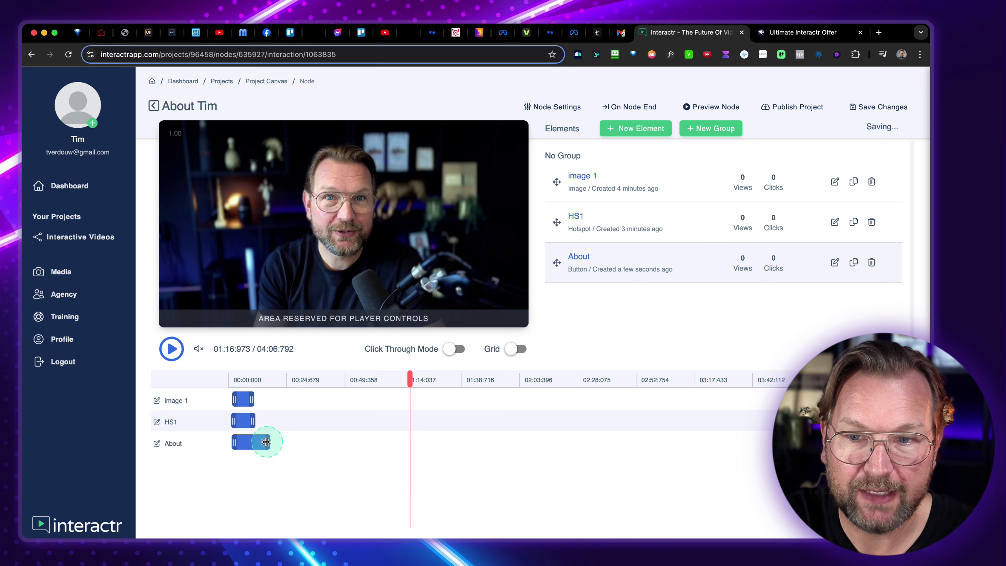
Step: Create an element group named Group 1 and move the About, HS1 and image 1 elements into it
left_click(704, 130)
left_click(421, 306)
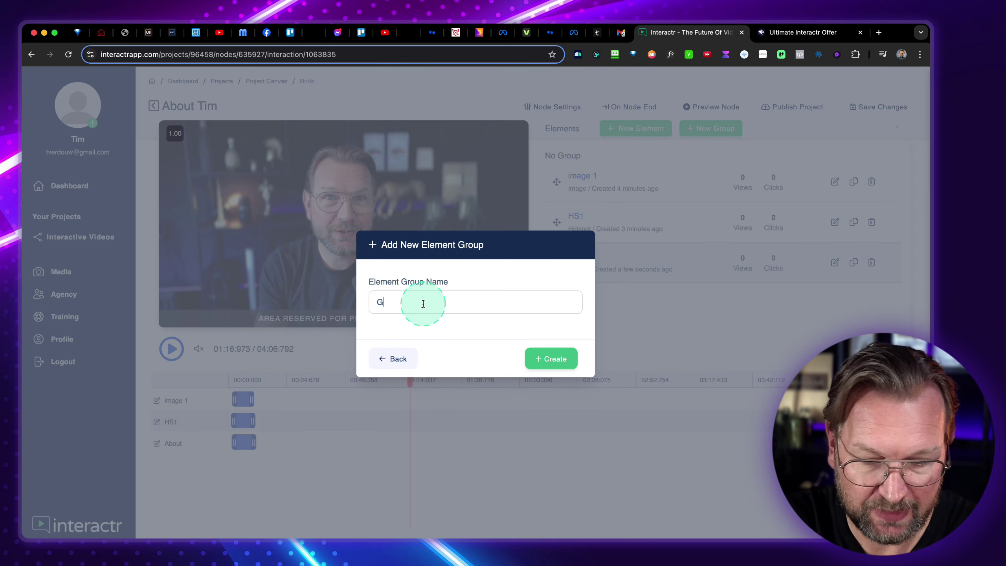
left_click(545, 358)
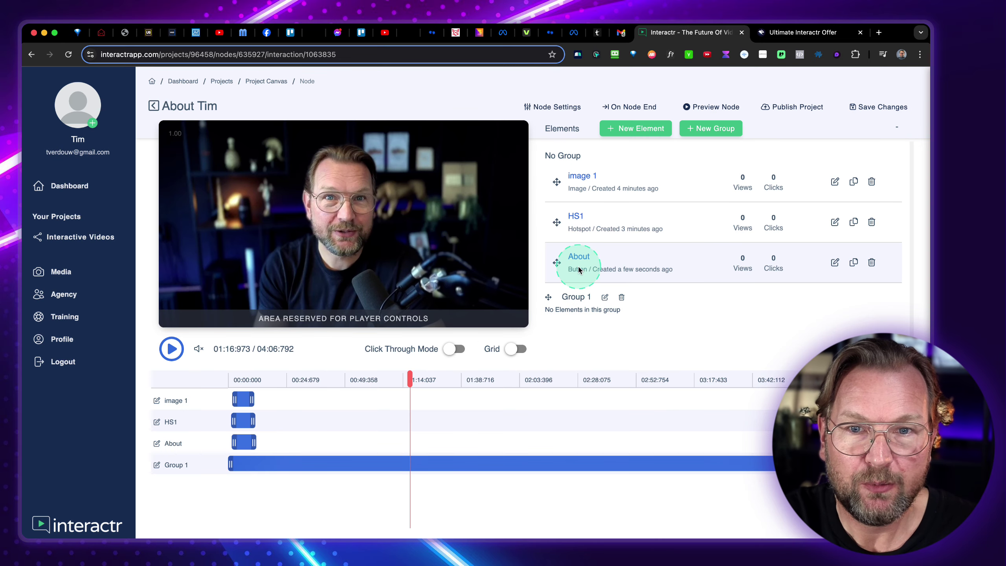
left_click_drag(578, 270, 578, 295)
left_click_drag(554, 223, 566, 278)
left_click_drag(560, 179, 556, 218)
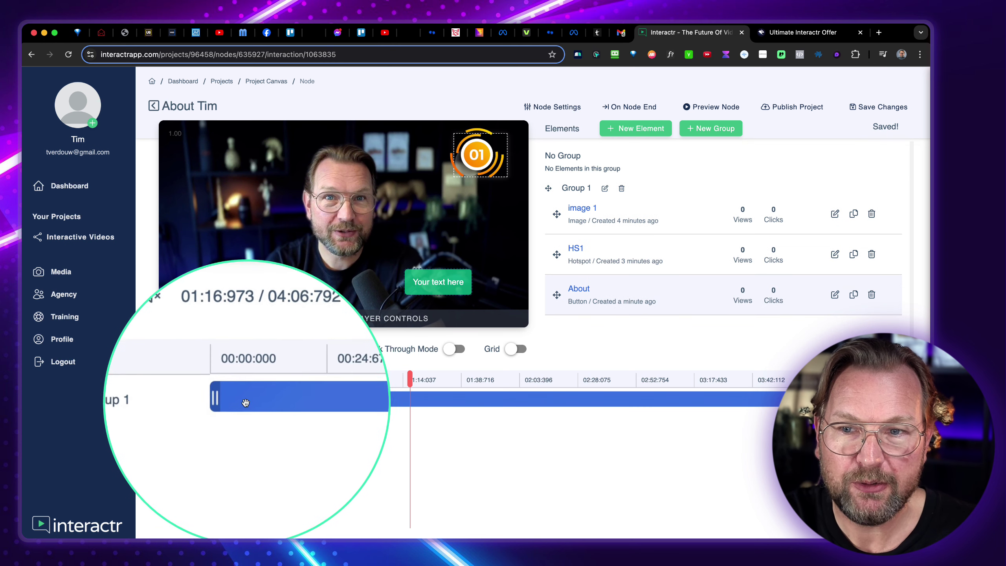
Step: Shorten Group 1's timeline bar and slide it to run from about 7 seconds to about 1:28
left_click(248, 406)
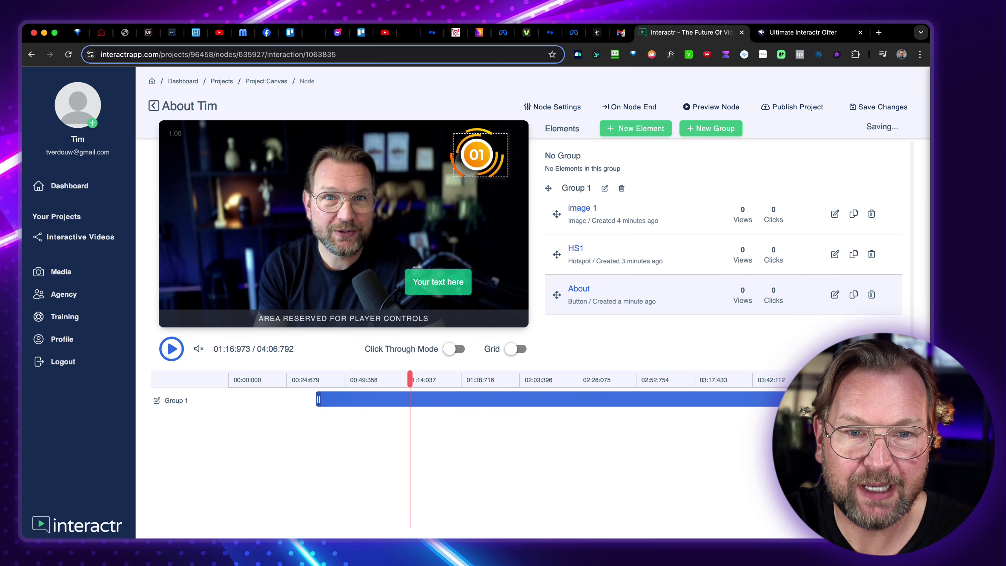
left_click_drag(786, 400, 508, 403)
left_click_drag(443, 397, 372, 398)
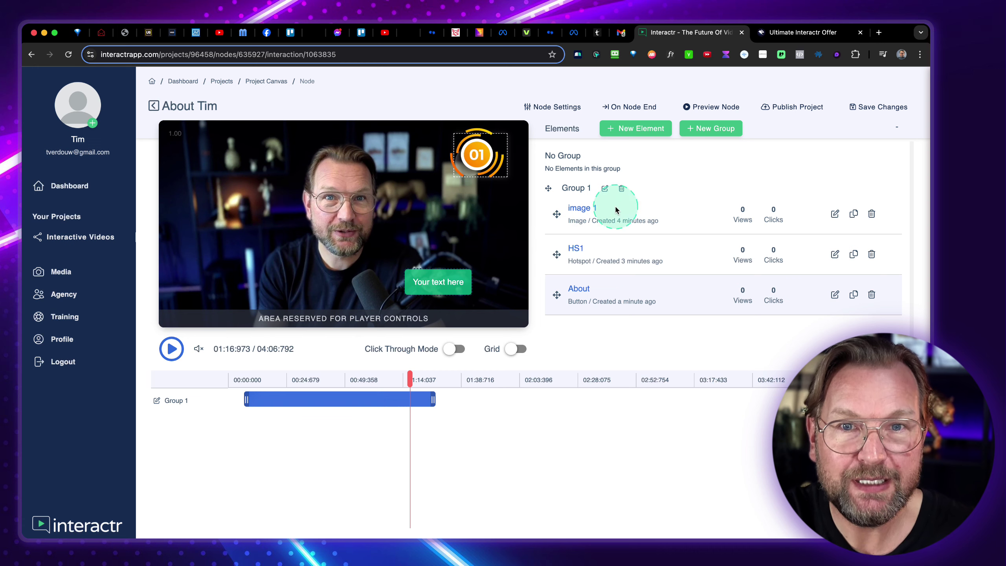
Step: Add a text element named Text to the video and assign it to Group 1
left_click(630, 129)
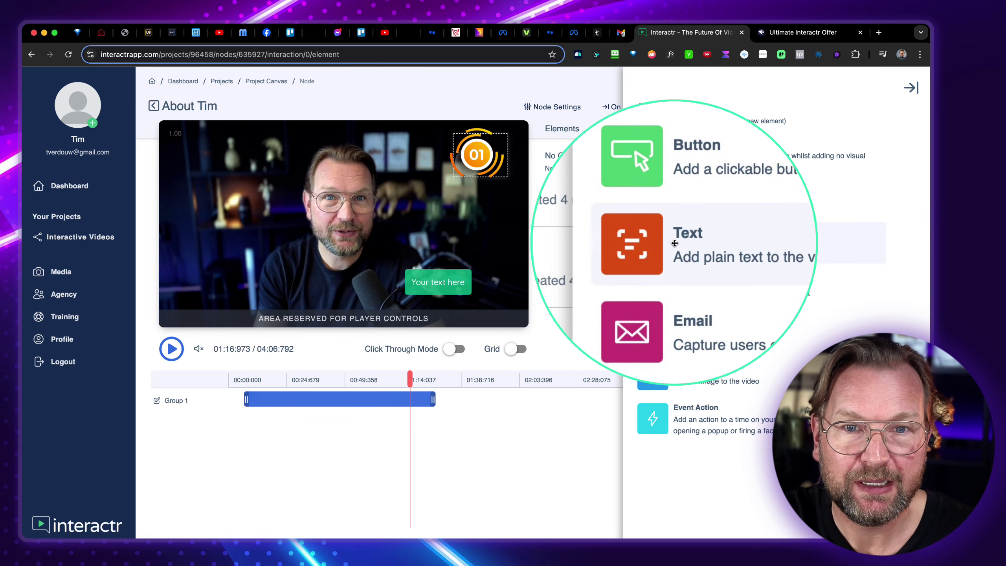
left_click_drag(669, 242, 280, 222)
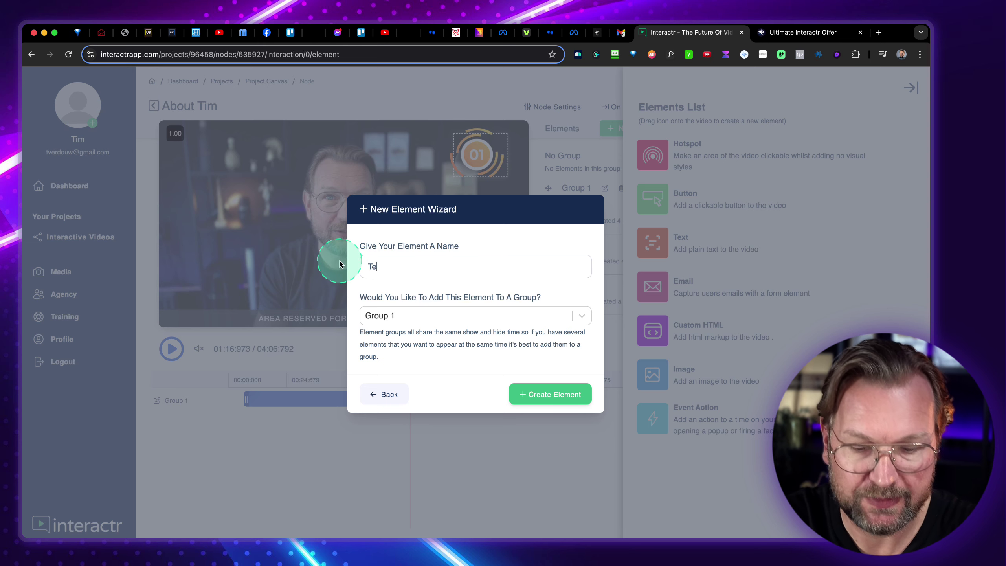
left_click(579, 396)
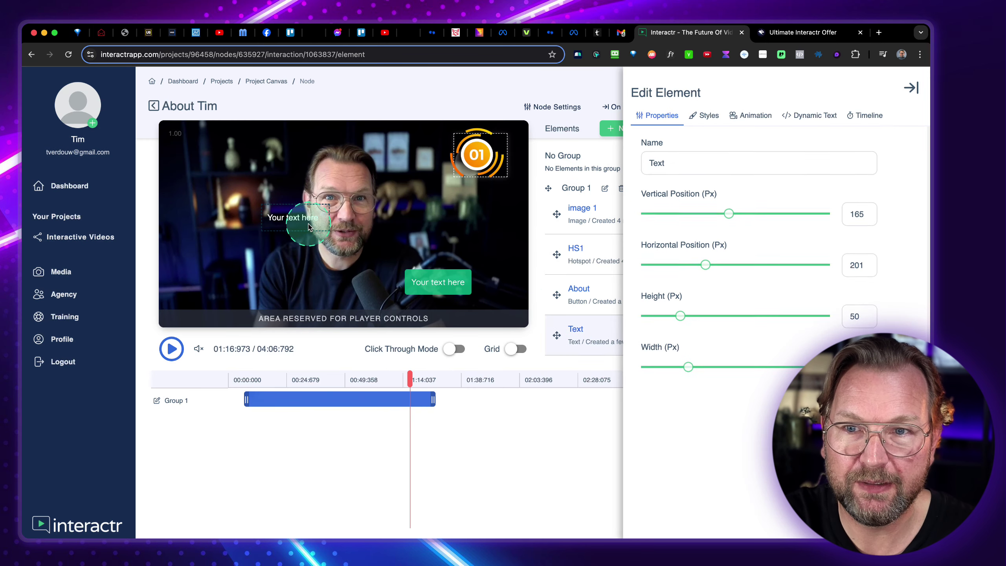
Step: Change the text element's content to Welcome at font size 60 and place it in the video's upper-left corner
left_click(228, 176)
triple_click(228, 175)
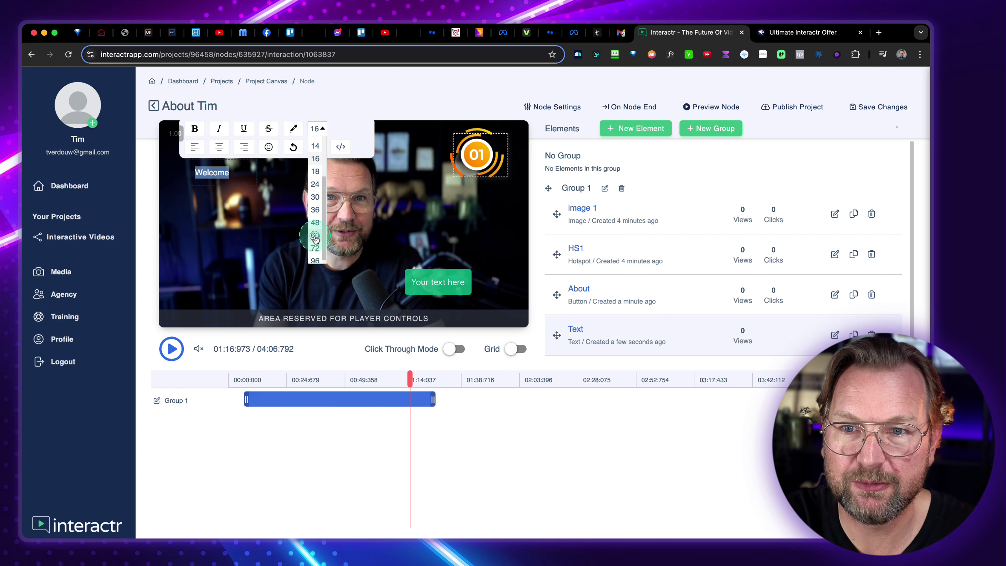
left_click(314, 236)
left_click(262, 194)
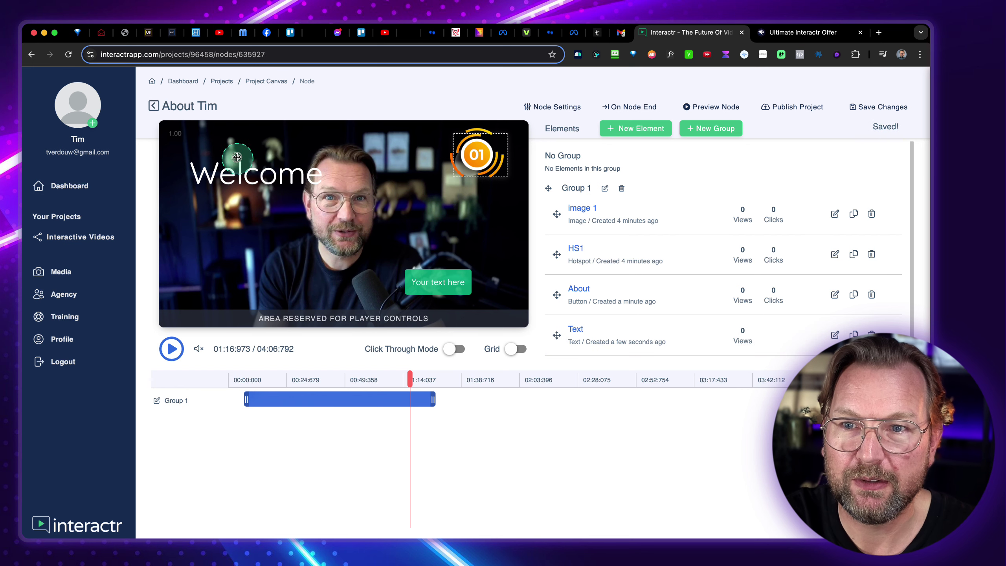
left_click(227, 161)
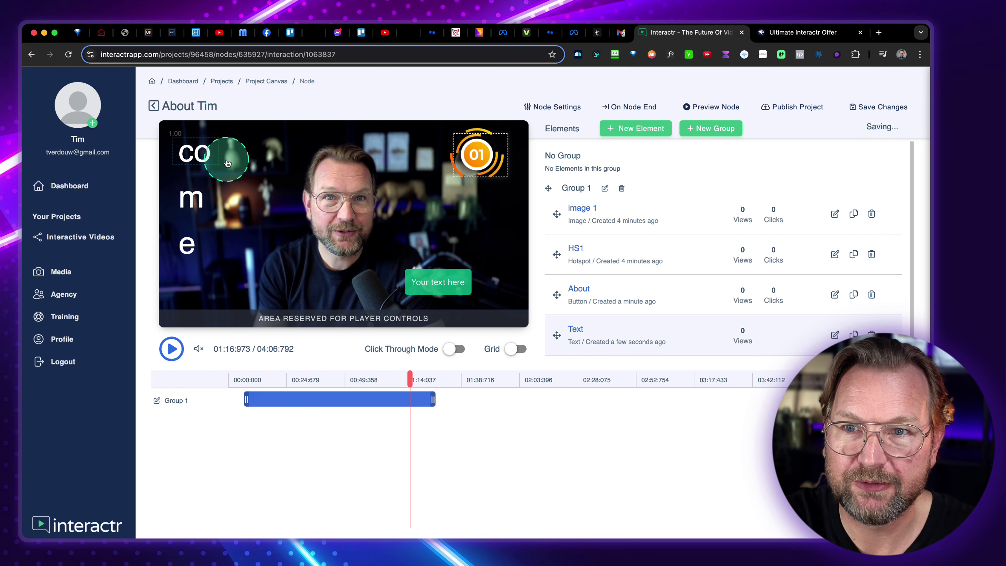
left_click(423, 233)
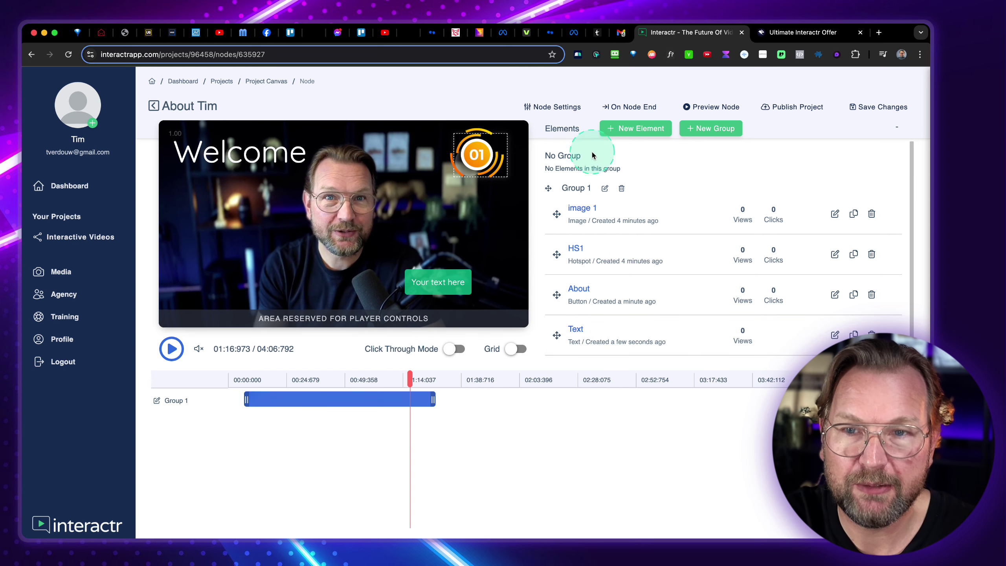
Step: Review the available element types and return to the project canvas
left_click(621, 129)
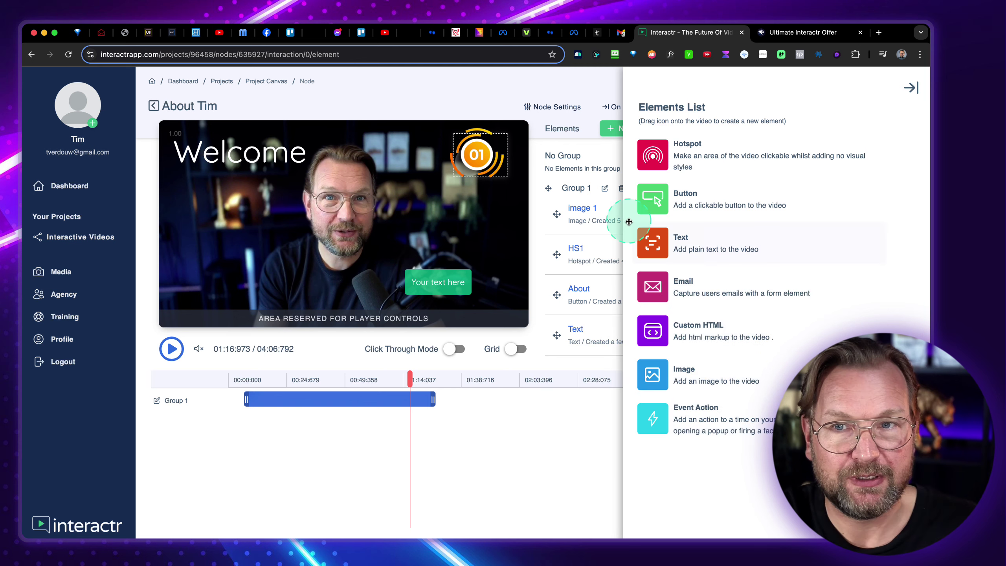
left_click(911, 88)
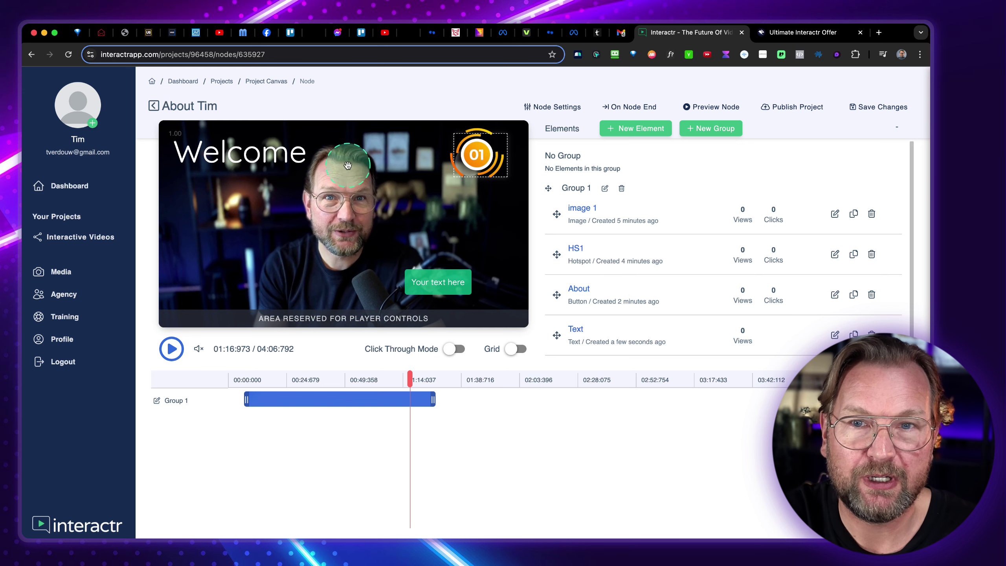
left_click(153, 106)
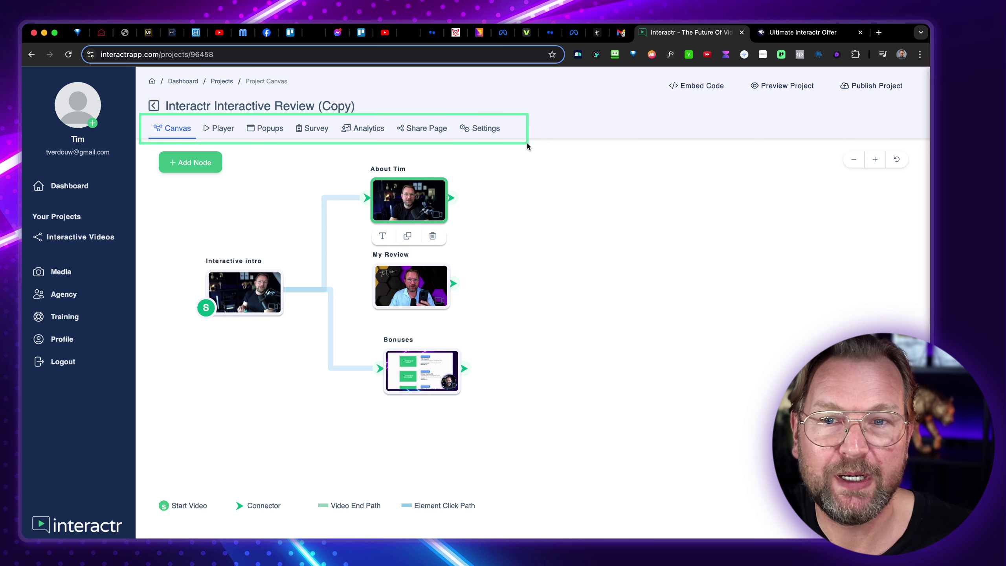
Step: In the project's player settings, enlarge the big play icon and save the changes
left_click(218, 128)
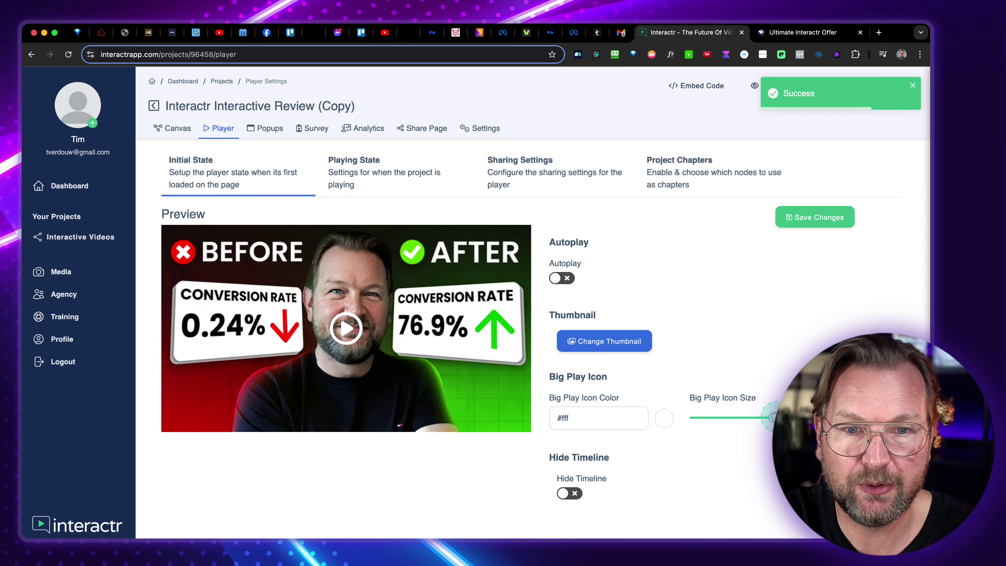
left_click(807, 218)
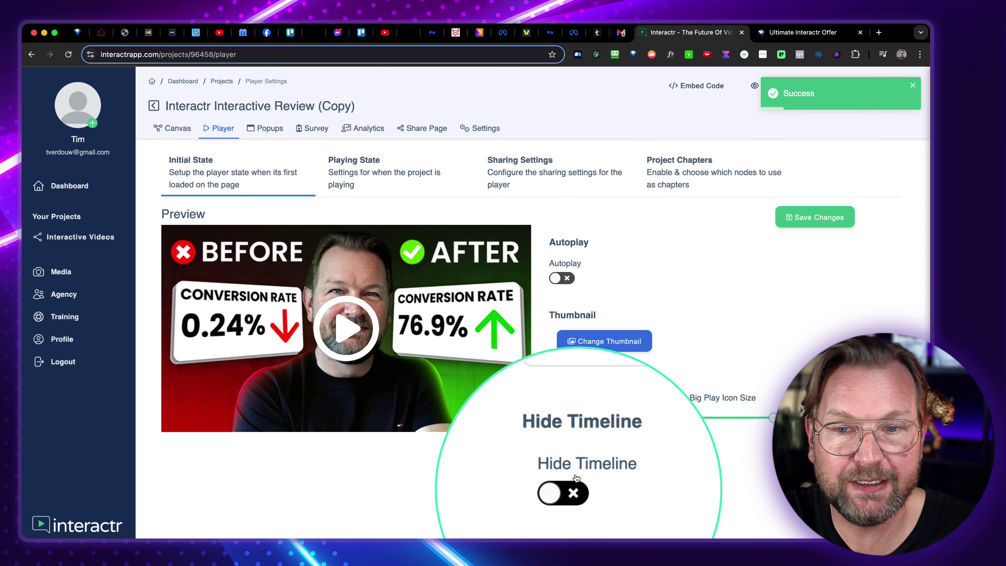
Step: Play the preview and examine the player's Playing State options, then return to the Initial State settings
left_click(347, 330)
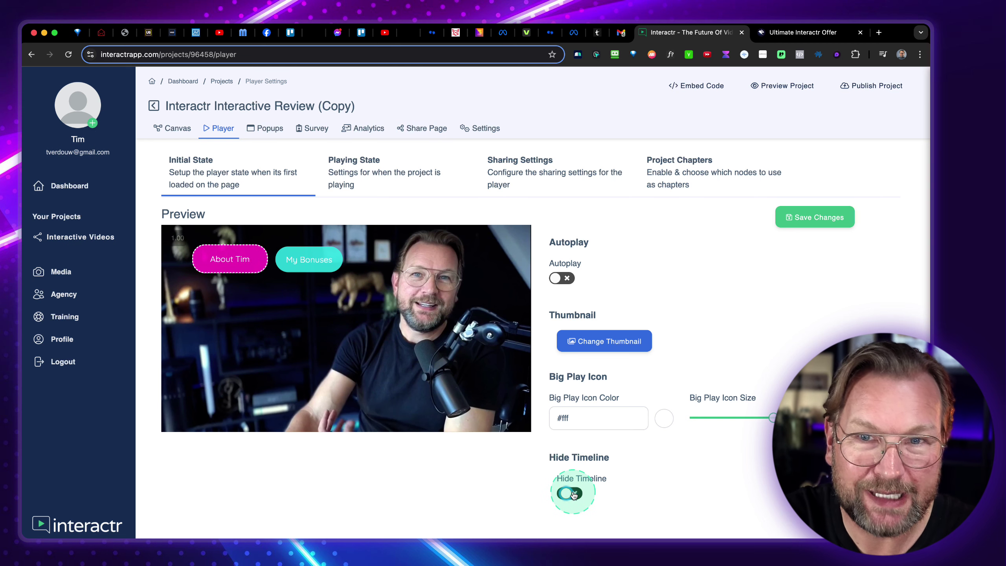
left_click(361, 170)
left_click(616, 258)
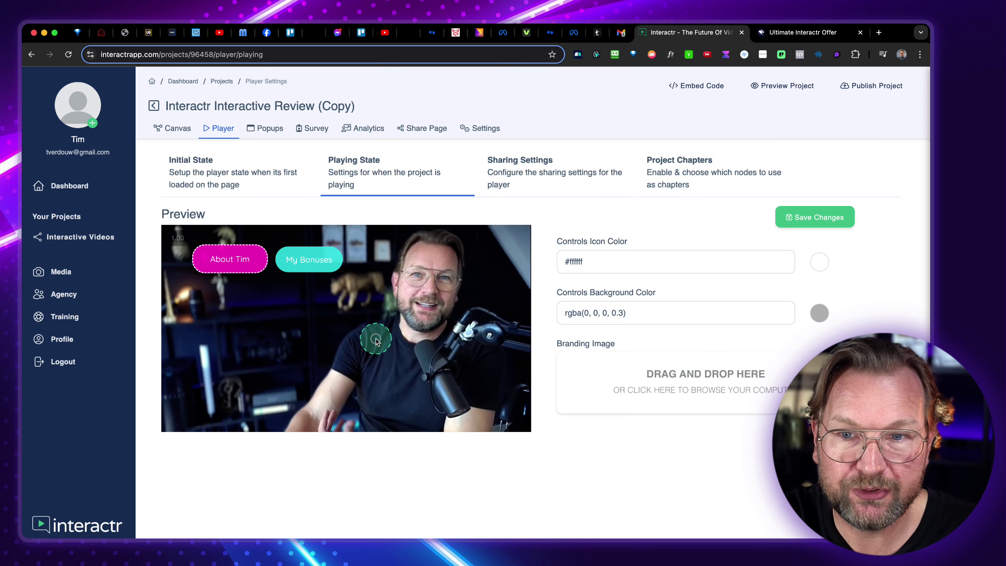
left_click(273, 194)
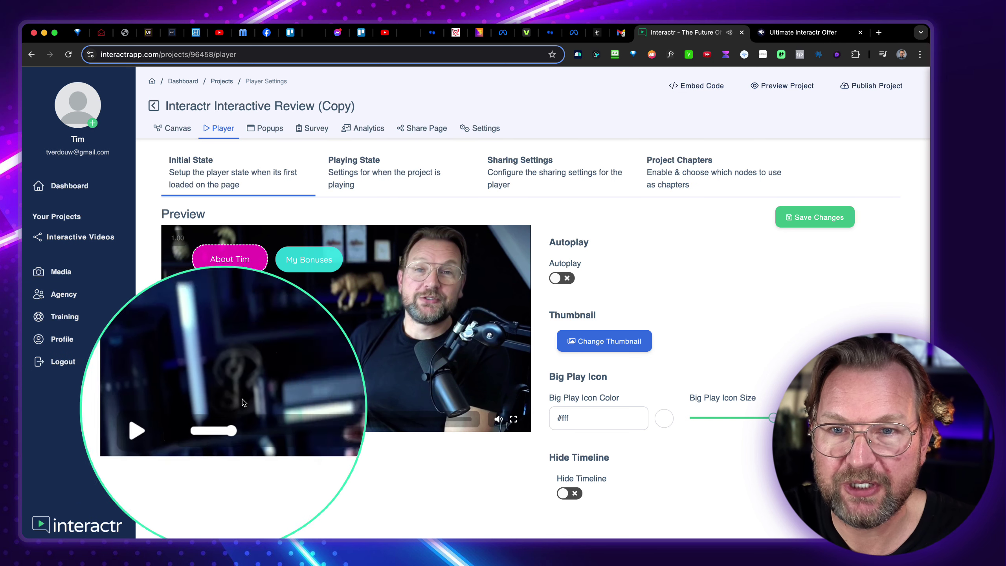
Step: Examine the Playing State options for the player's control colors and branding image
left_click(401, 180)
left_click(599, 268)
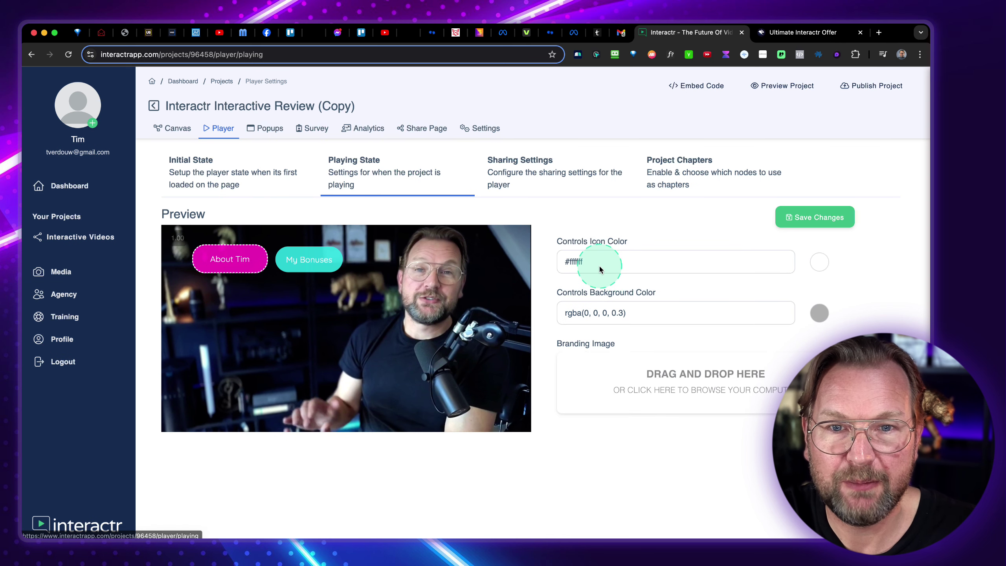
left_click(811, 266)
left_click(687, 218)
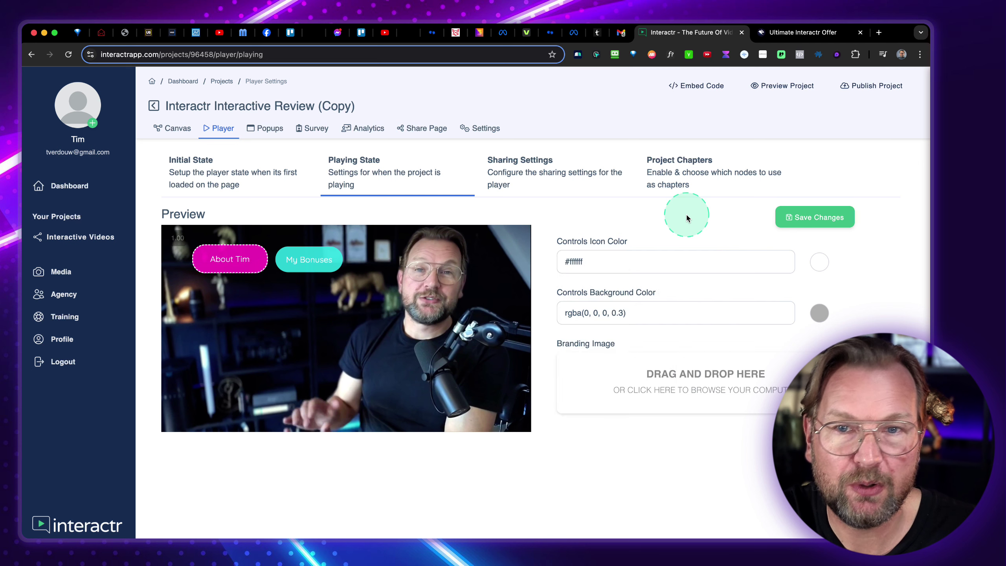
Step: Allow the video to be shared, review the LinkedIn, Pinterest, Email and Facebook sharing options, and save the changes
left_click(500, 159)
left_click(572, 255)
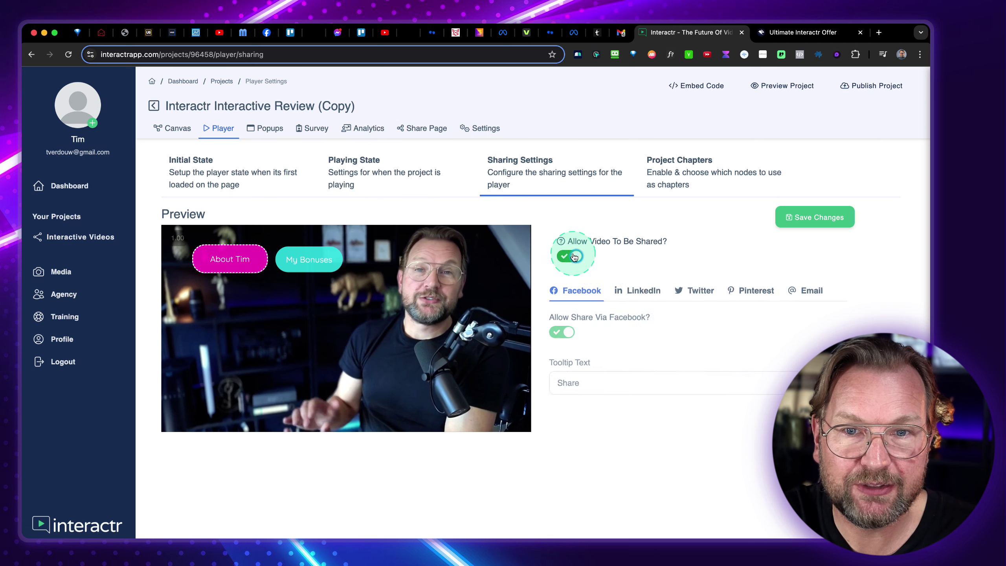
left_click(636, 292)
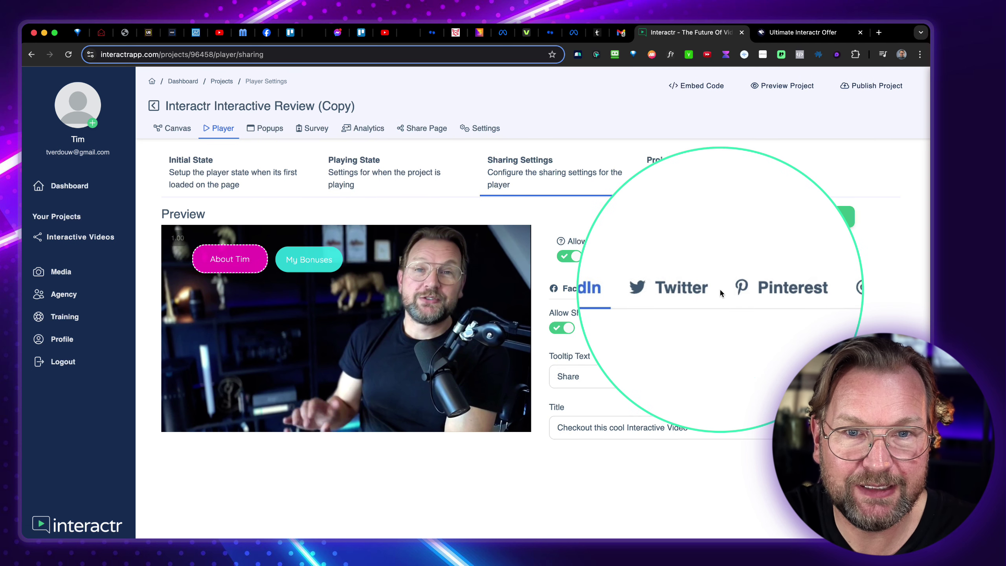
left_click(751, 289)
left_click(812, 293)
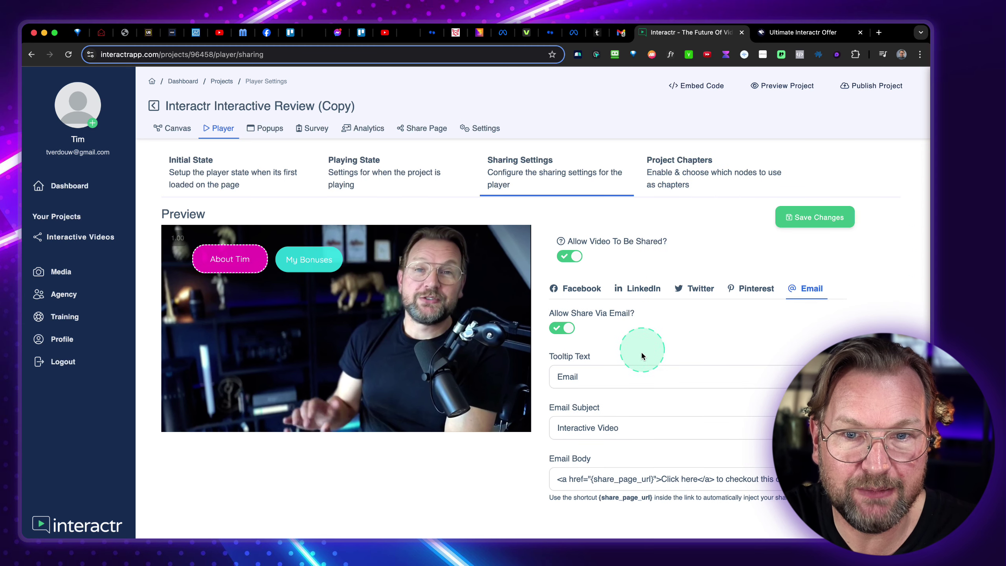
left_click(578, 288)
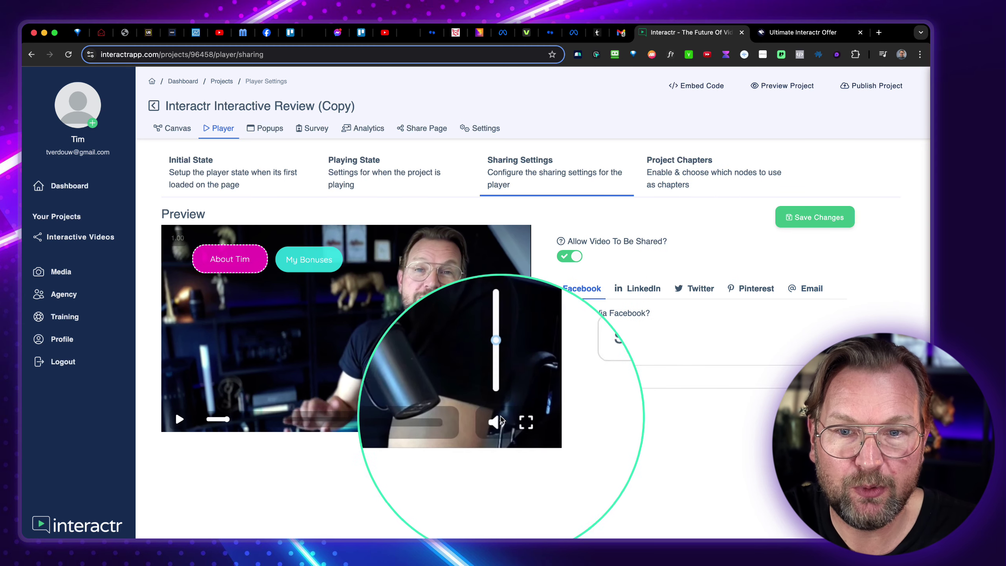
left_click(660, 319)
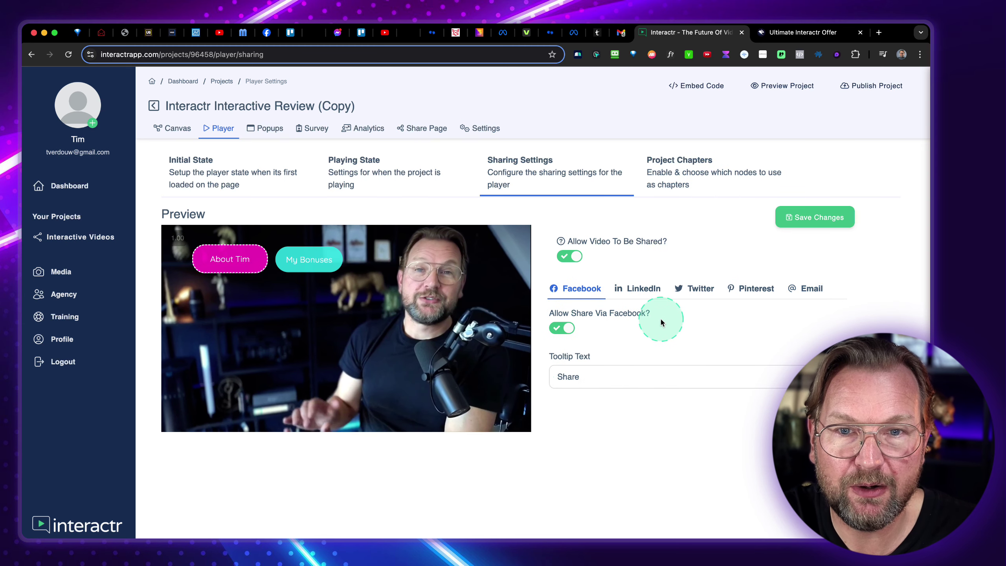
left_click(800, 217)
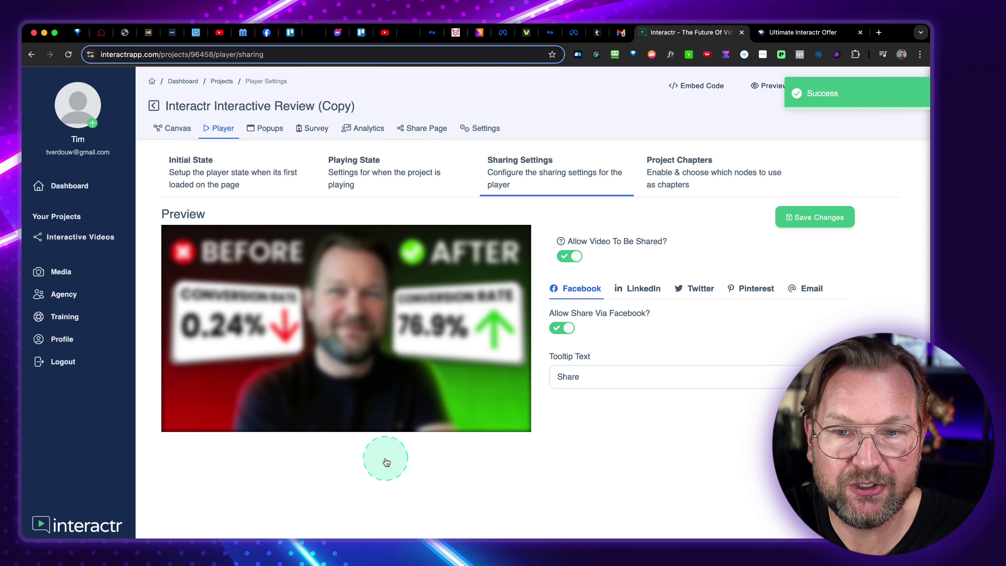
Step: Play the preview and open its share options, then turn off sharing for the video
left_click(337, 331)
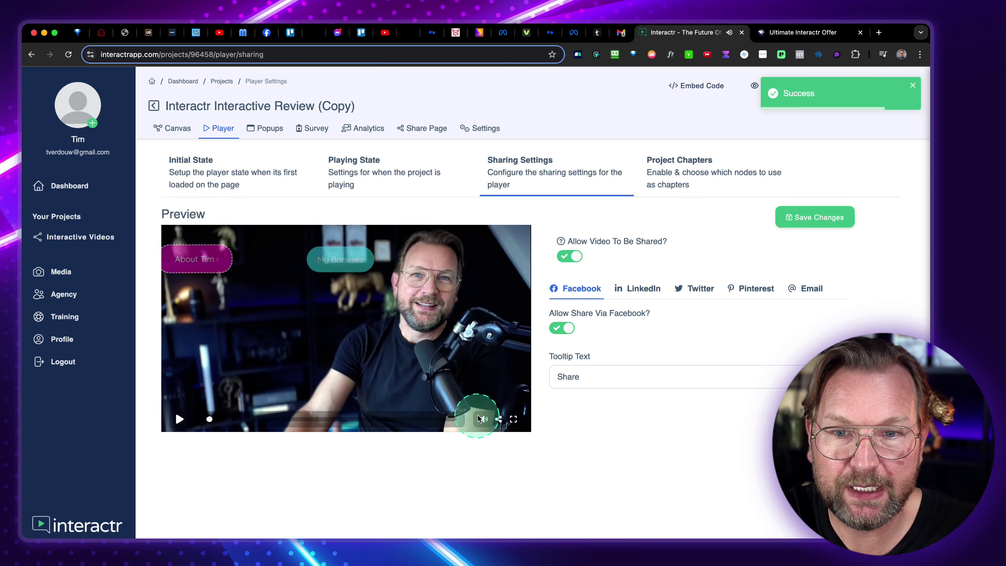
left_click(498, 420)
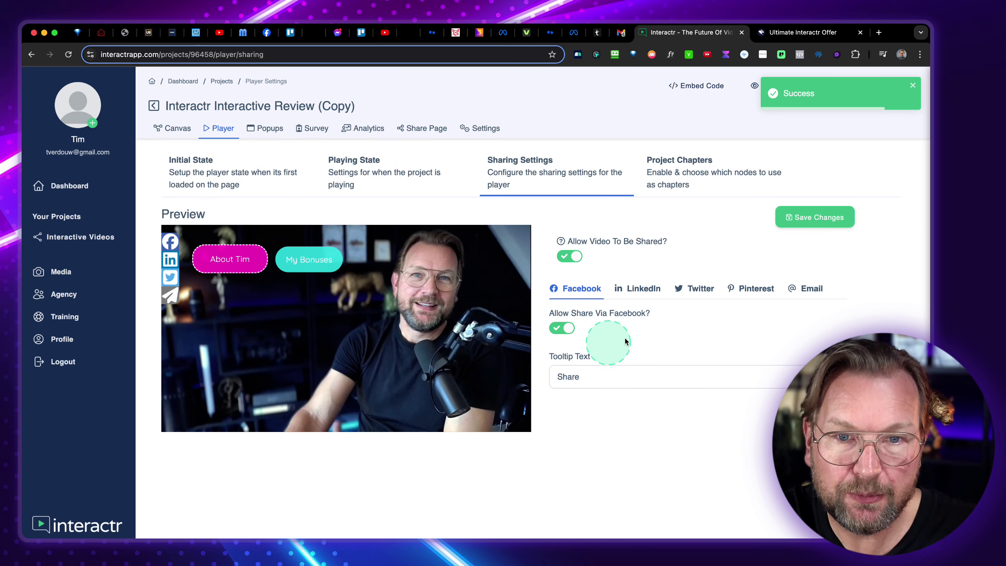
left_click(574, 256)
Step: Enable project chapters, use all four nodes as chapters, and save the player changes
left_click(667, 185)
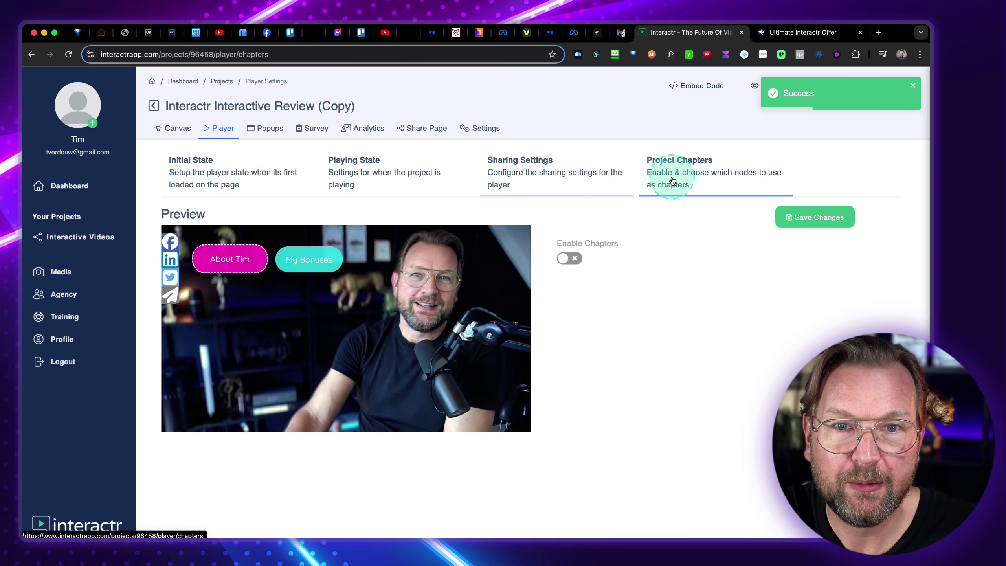
left_click(575, 257)
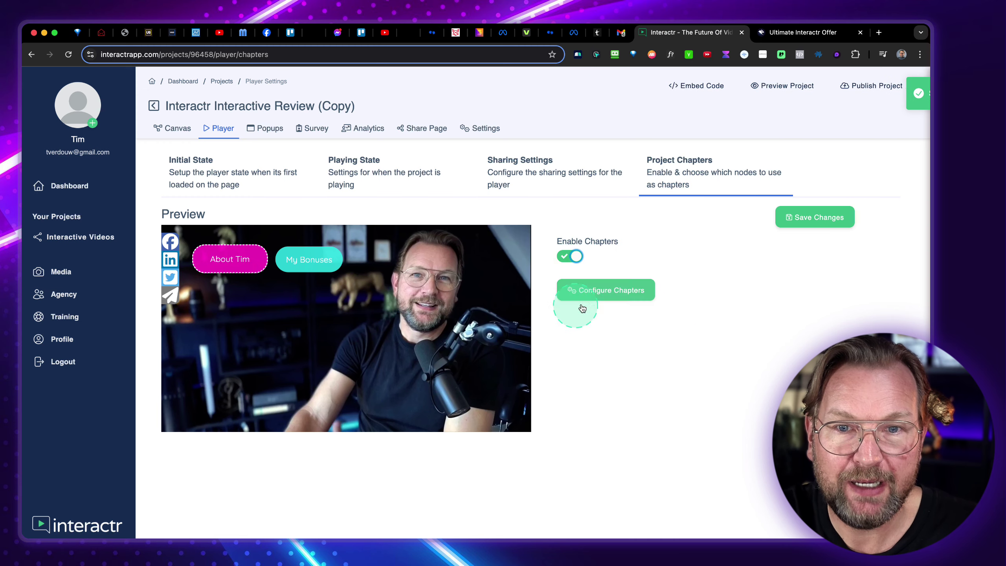
left_click(613, 290)
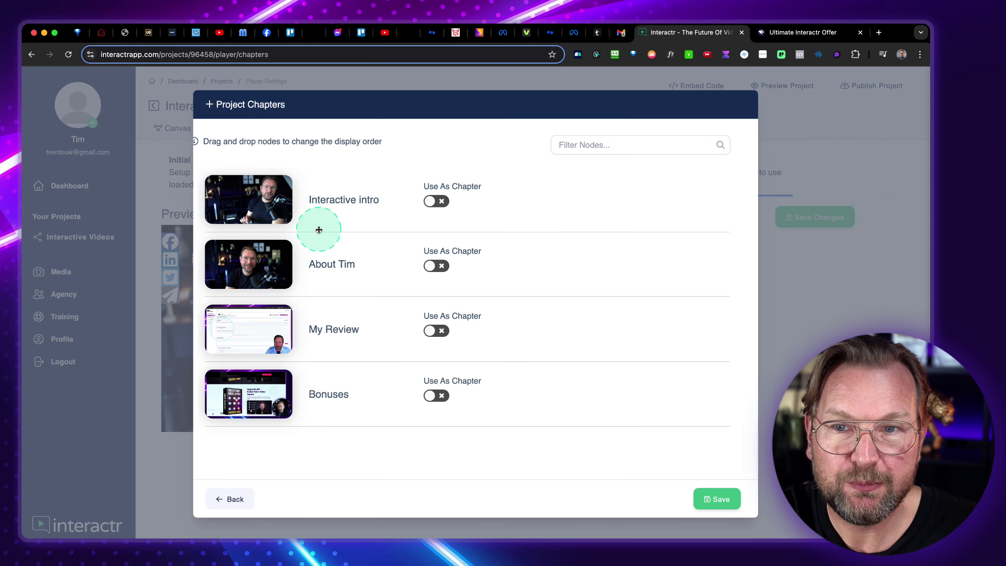
left_click(437, 200)
left_click(442, 283)
left_click(434, 367)
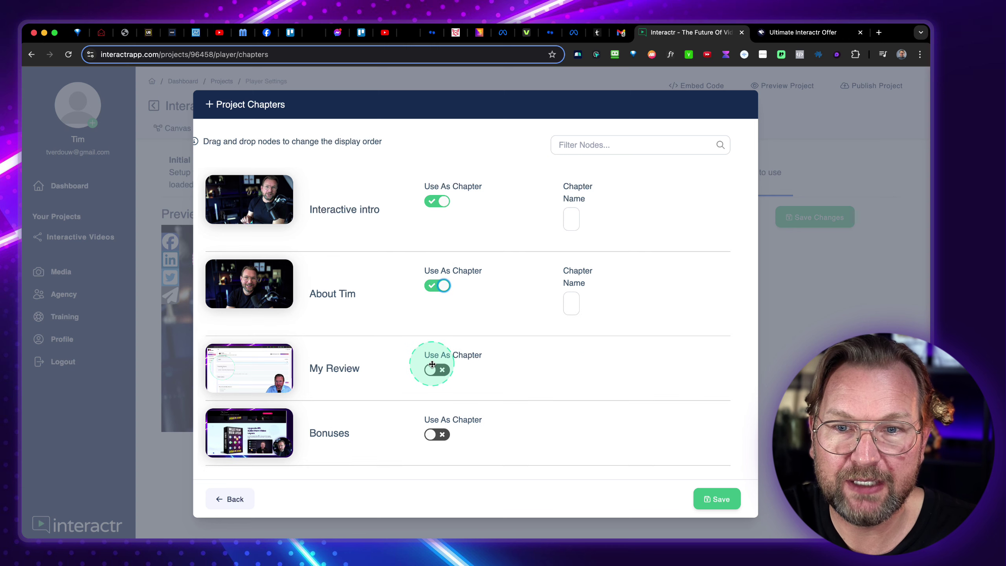
left_click(436, 453)
left_click(716, 498)
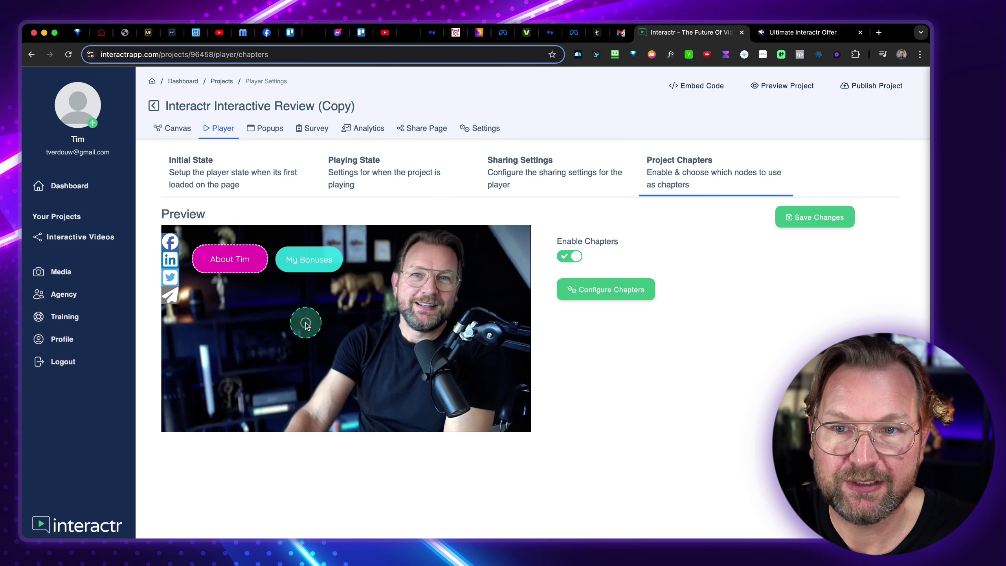
left_click(340, 336)
left_click(799, 210)
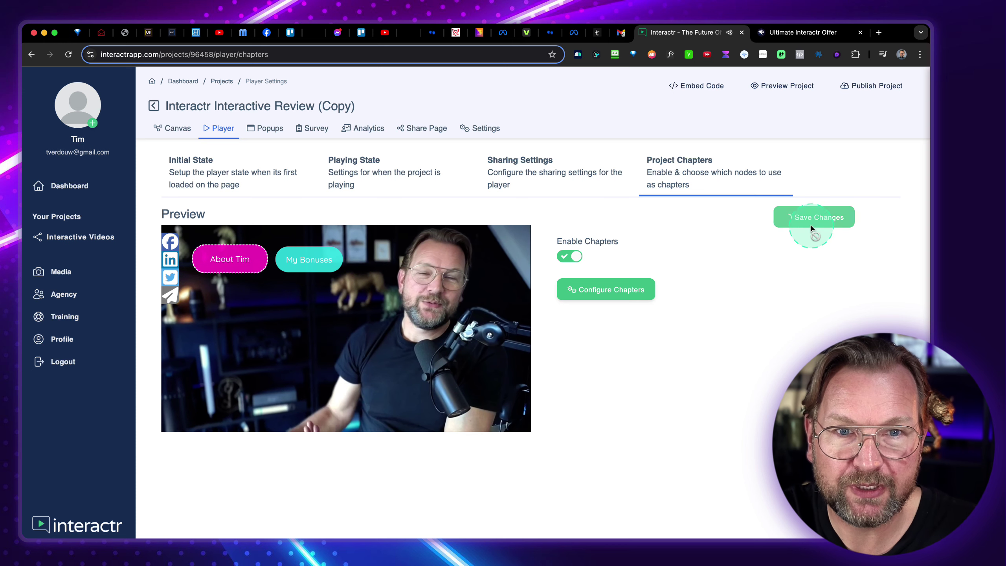
Step: Play the preview and jump to the About node from the chapter list, then turn chapters off
left_click(367, 369)
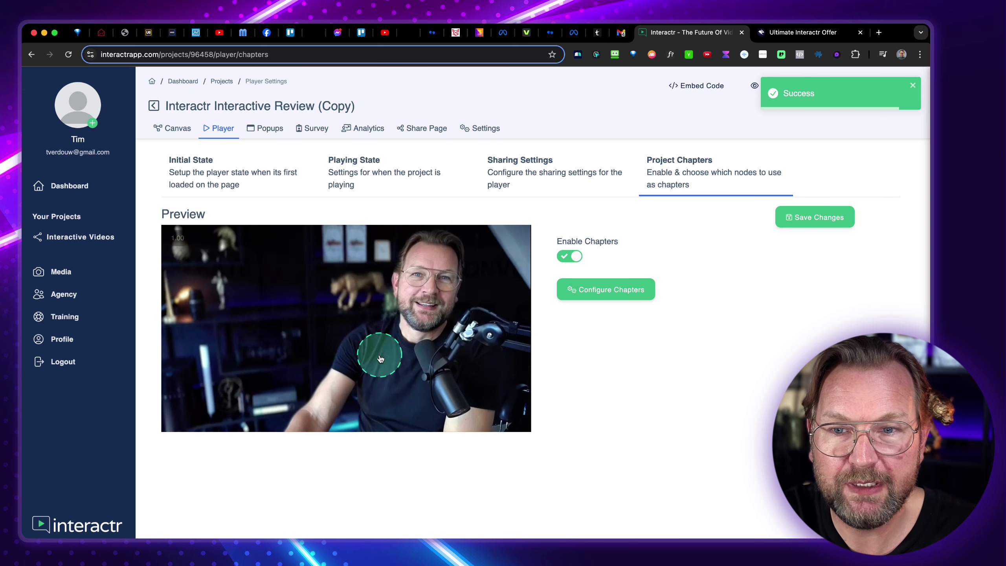
left_click(499, 421)
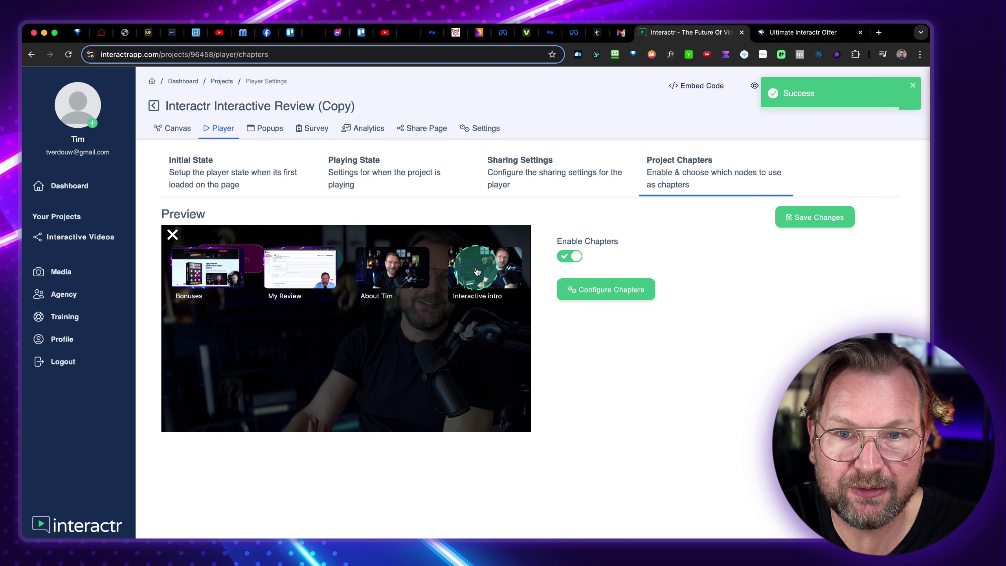
left_click(392, 268)
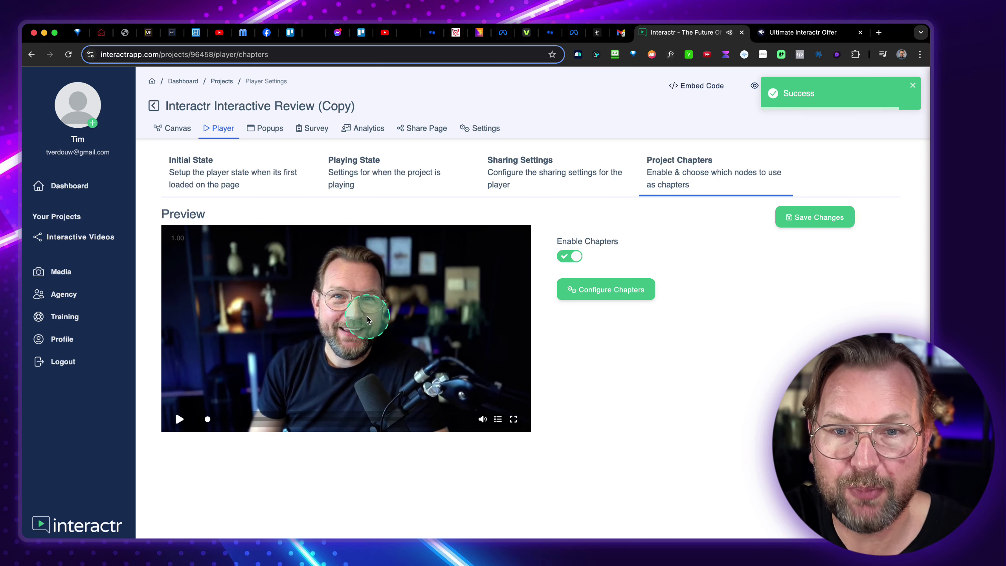
left_click(567, 258)
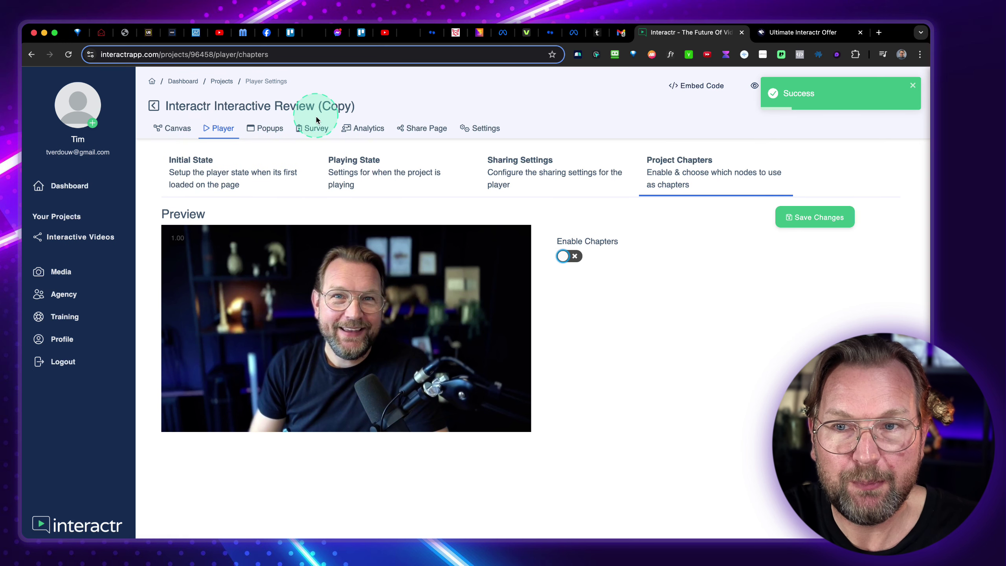
Step: Create a project popup named Review popup from the Diagonal Background template
left_click(270, 130)
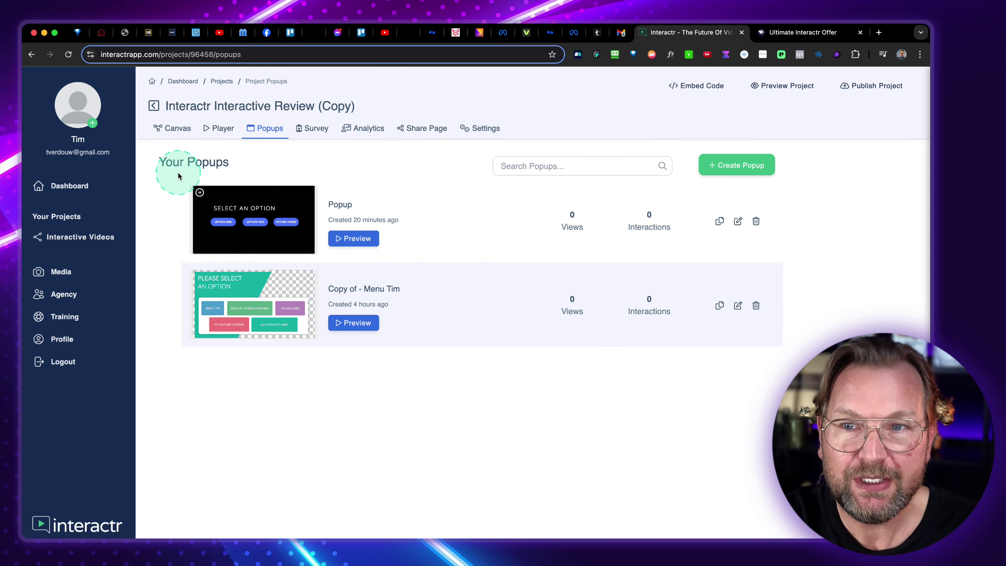
left_click_drag(378, 303, 801, 355)
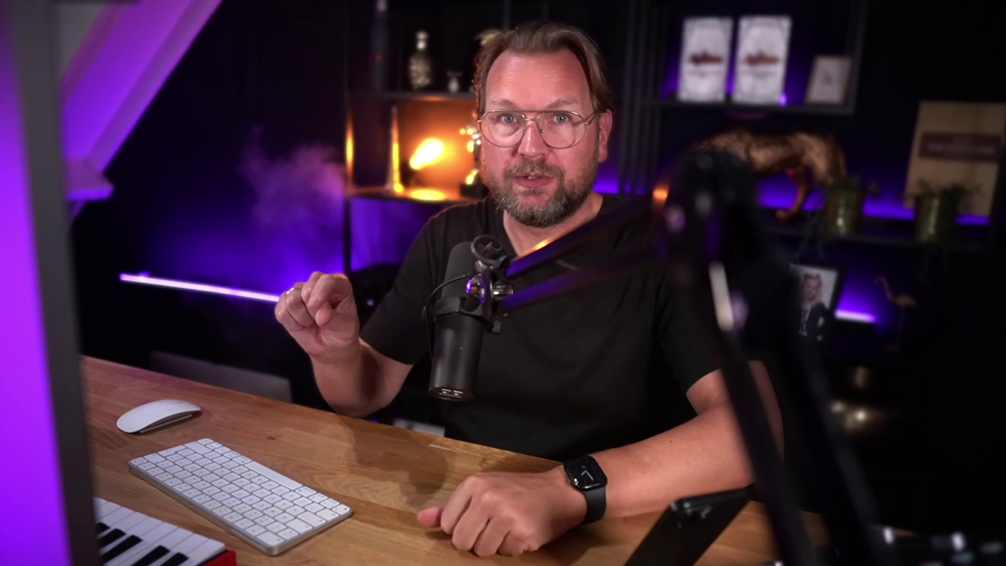
left_click(736, 169)
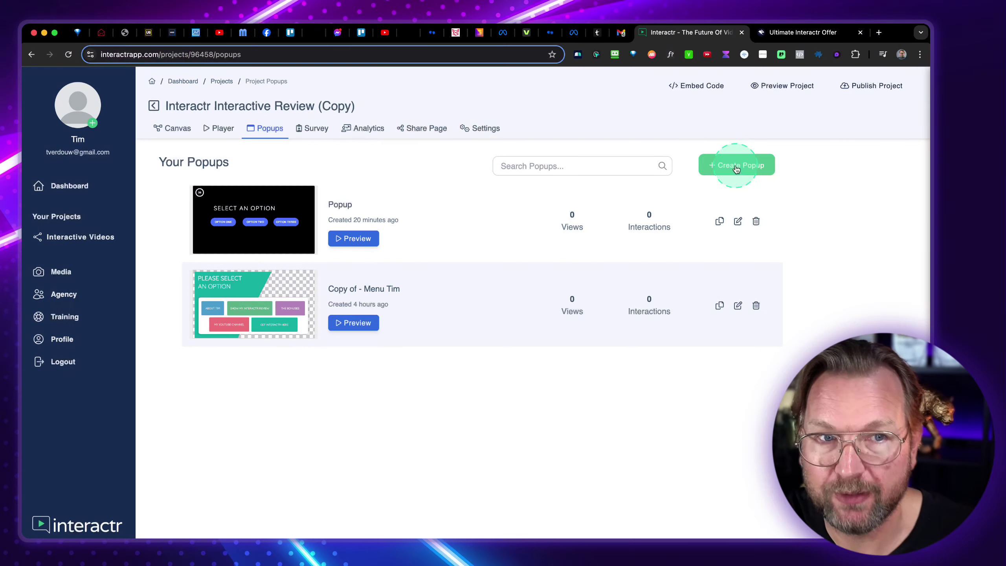
left_click(718, 164)
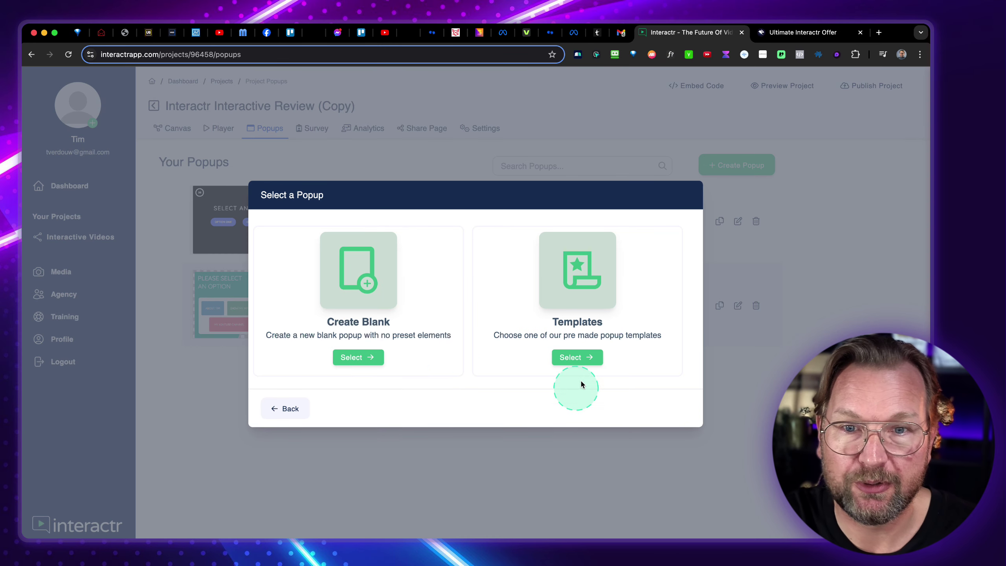
left_click(583, 357)
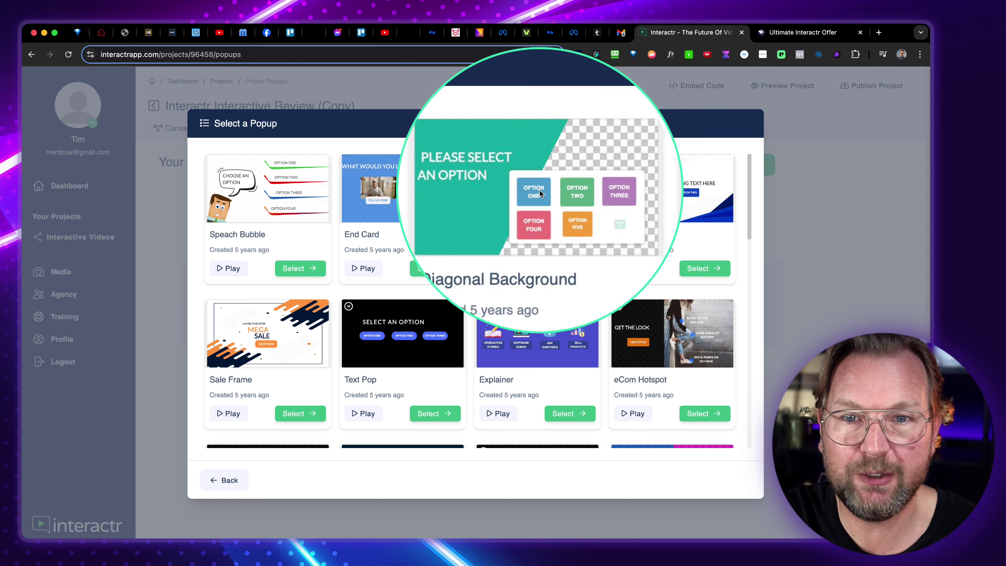
left_click(418, 285)
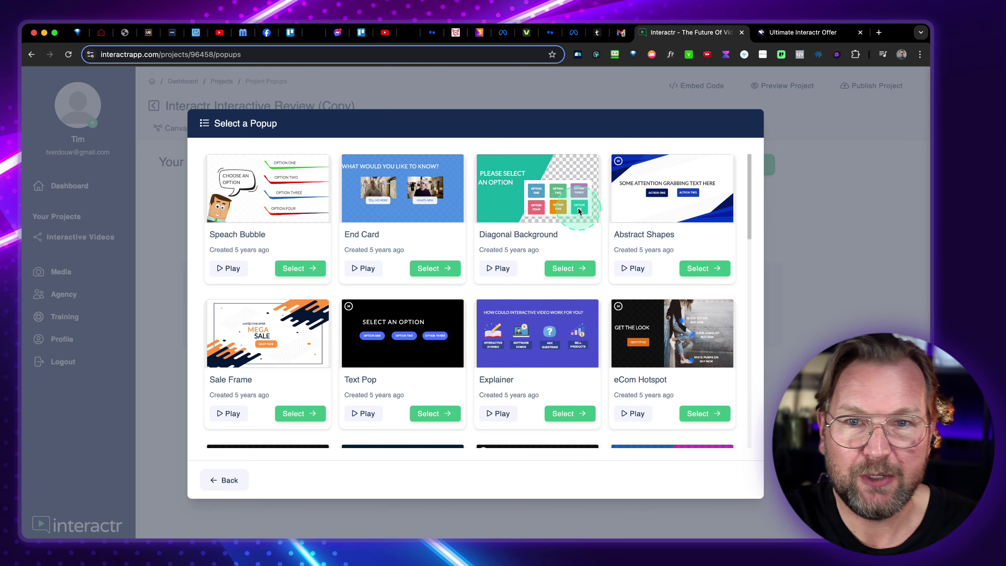
left_click(564, 269)
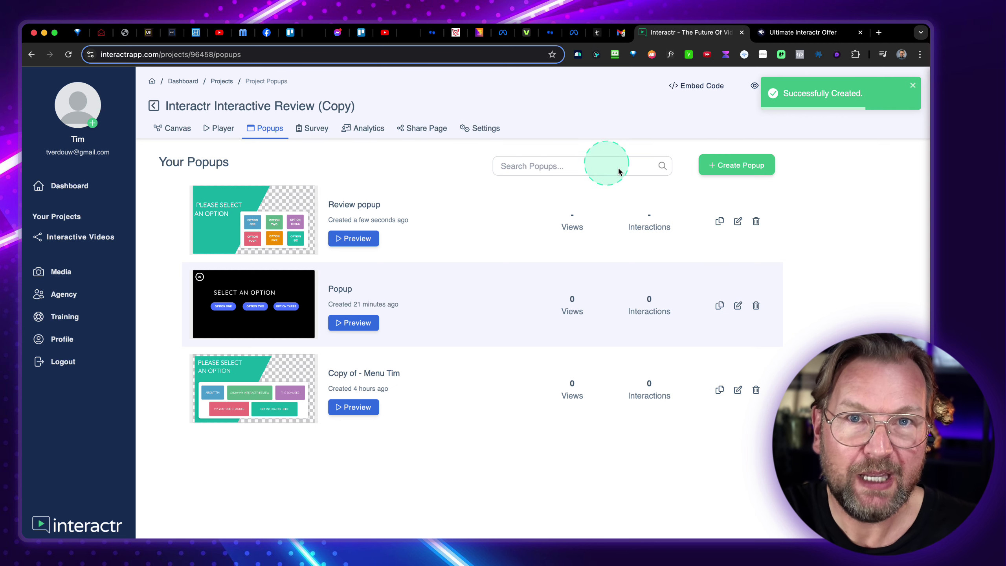
Step: Edit Review popup so that its Option One button plays the About node
left_click(736, 223)
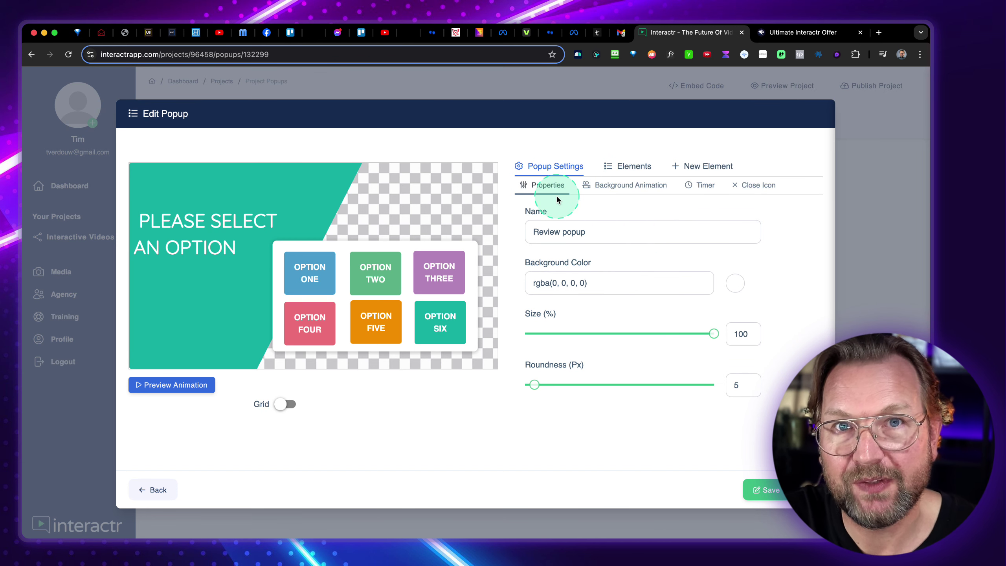
left_click(309, 277)
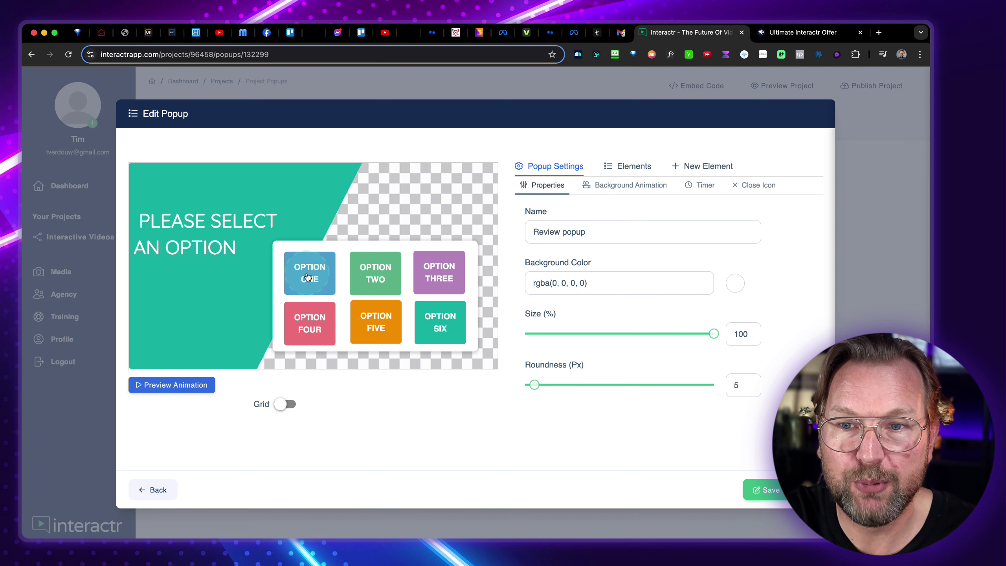
left_click(611, 189)
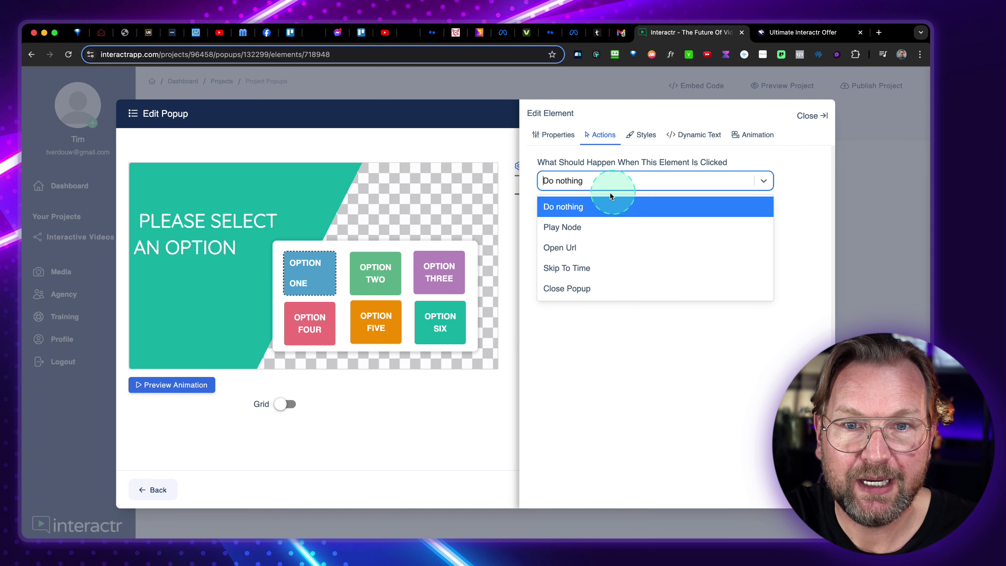
left_click(575, 235)
left_click(577, 228)
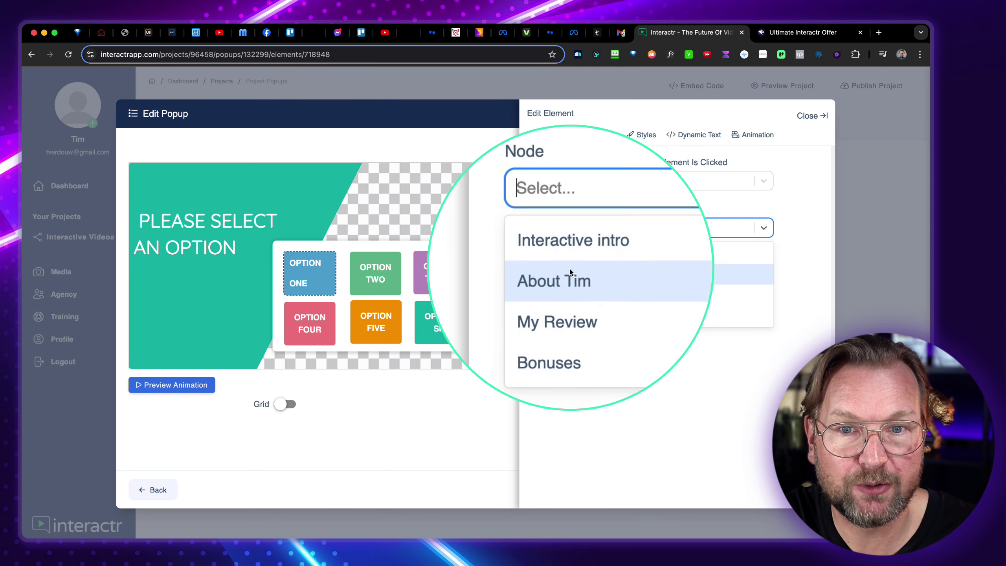
left_click(570, 276)
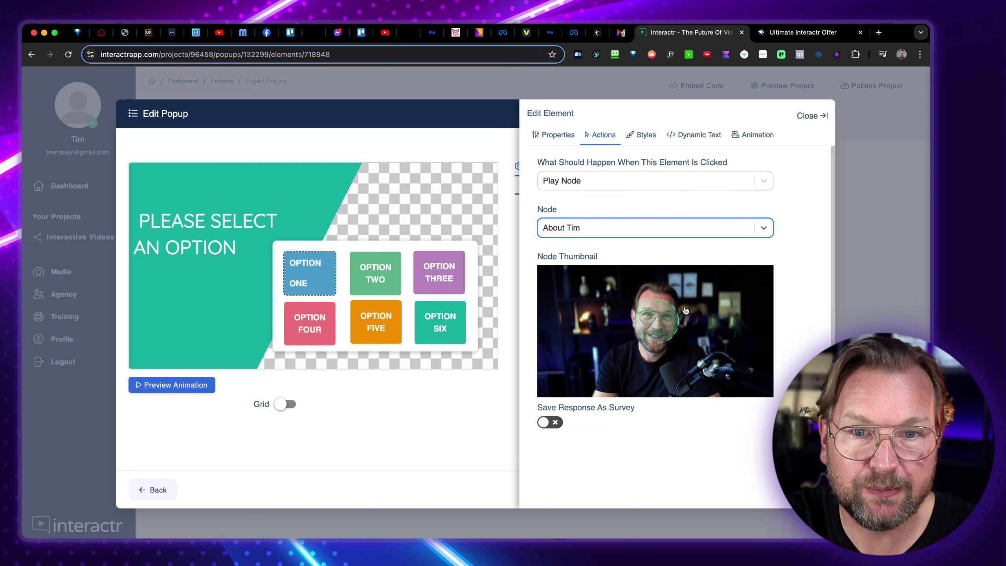
left_click(478, 195)
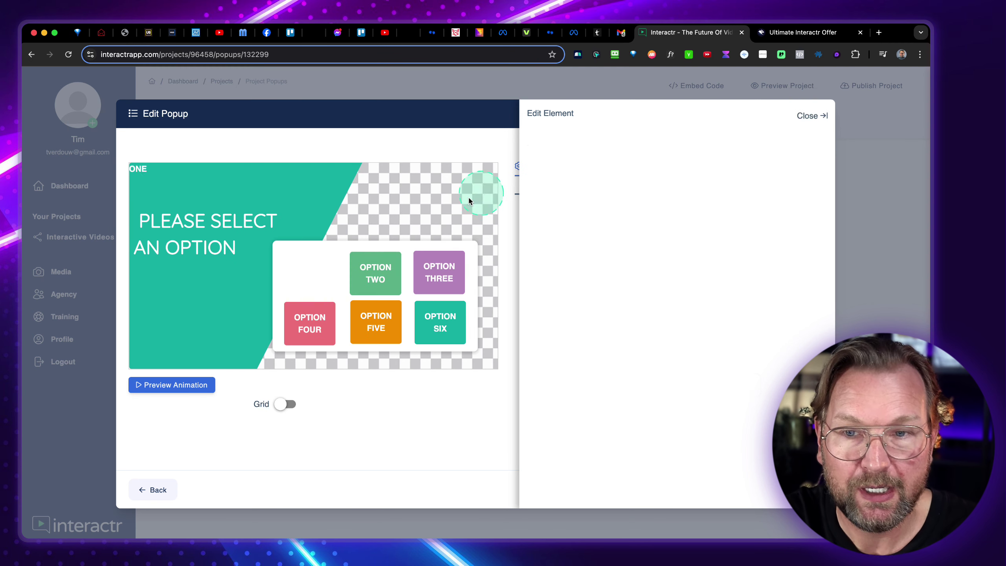
Step: Set the Option Two button's click action to play the My Review node
left_click(374, 273)
left_click(613, 179)
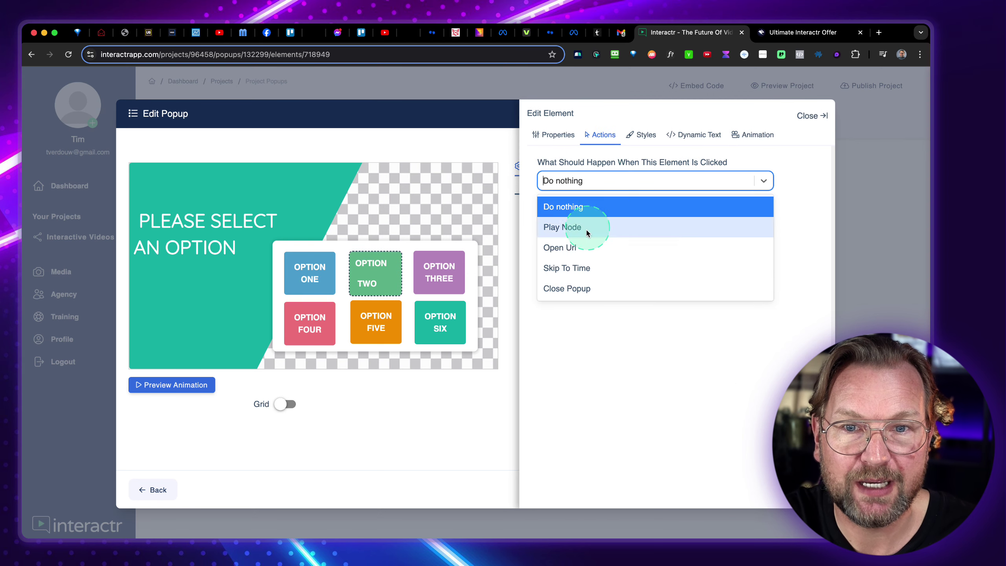
left_click(578, 225)
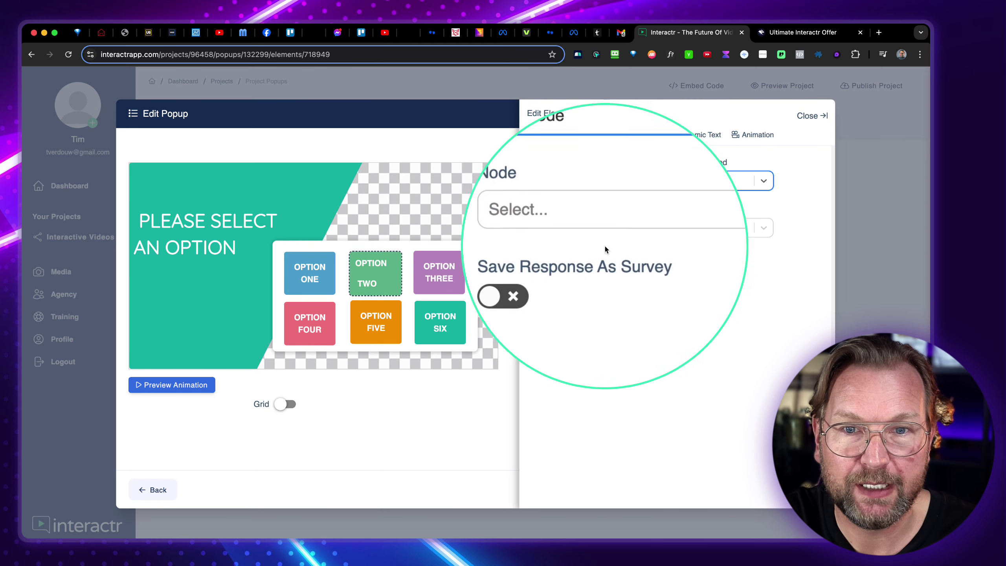
left_click(598, 231)
left_click(566, 295)
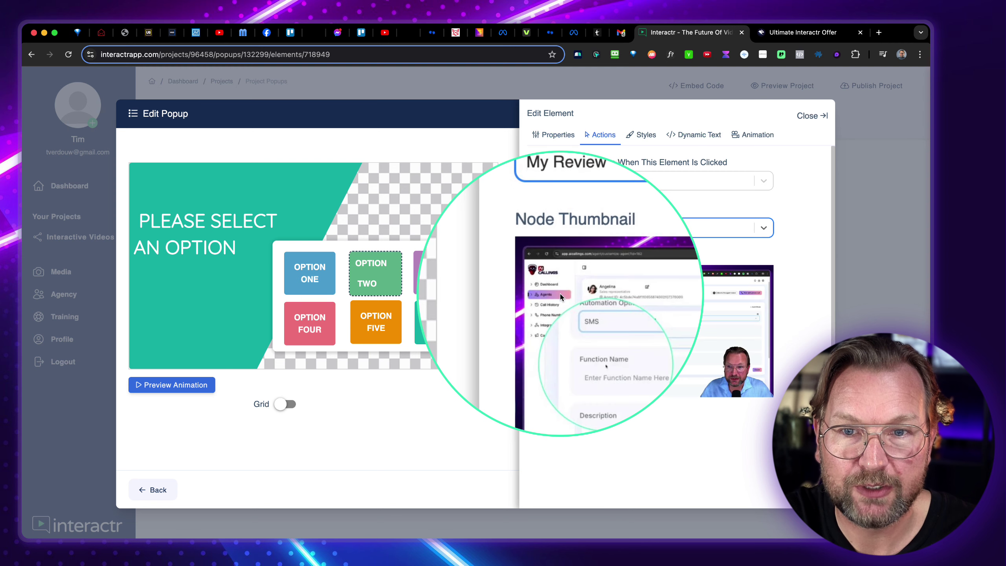
left_click(443, 279)
left_click(628, 185)
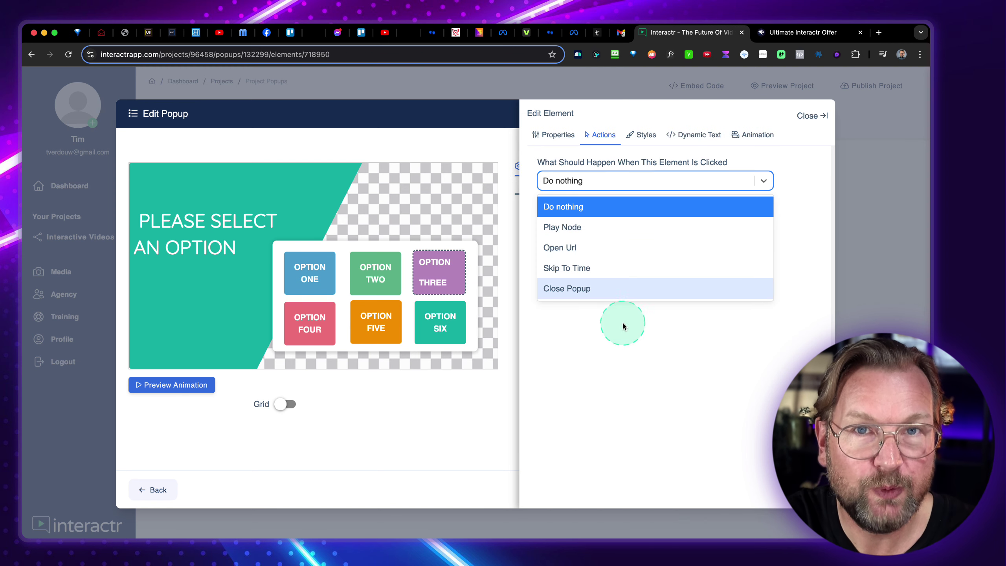
left_click(640, 357)
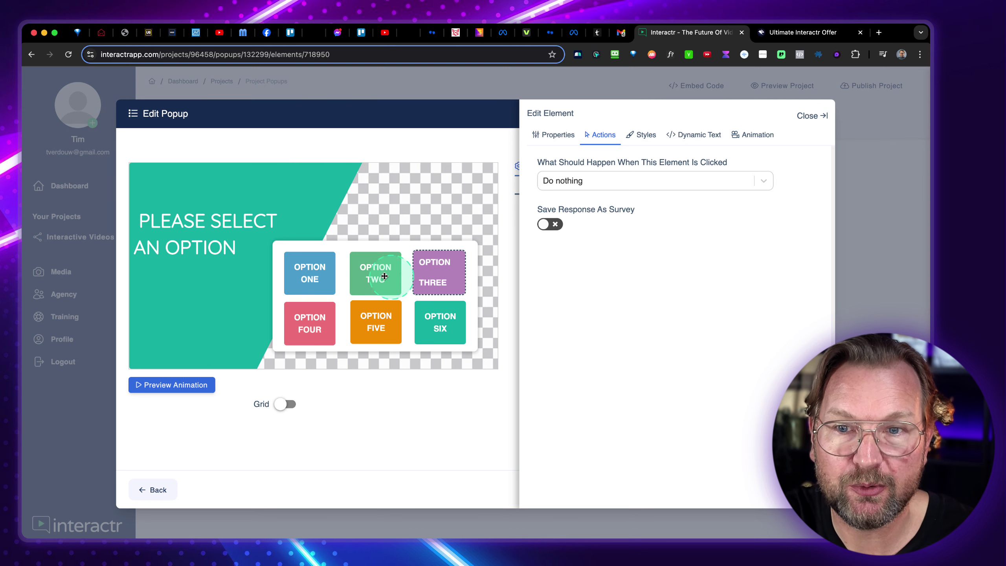
Step: Replace the Option One button's label with Bonus and leave its text editing
double_click(308, 274)
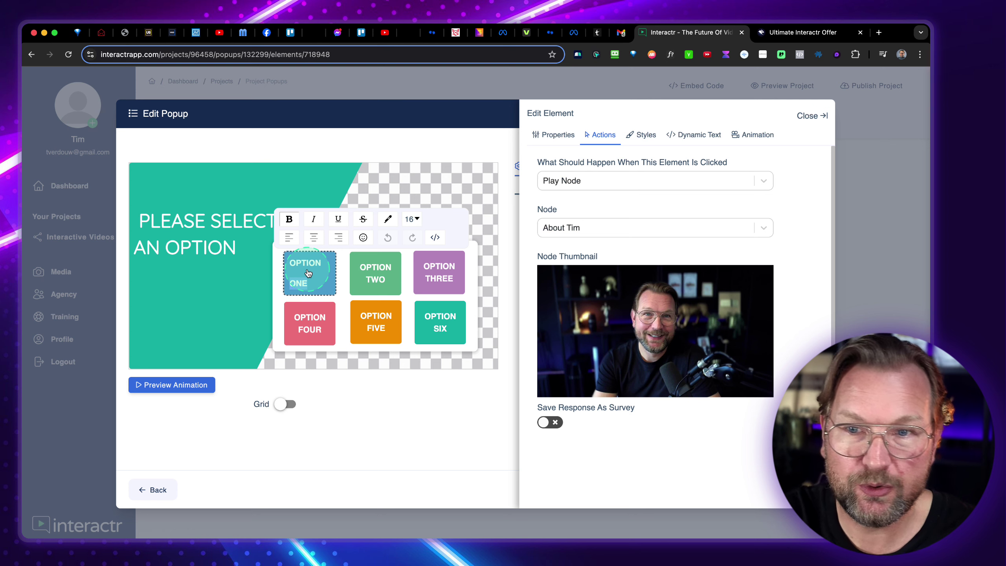
type("Bonus")
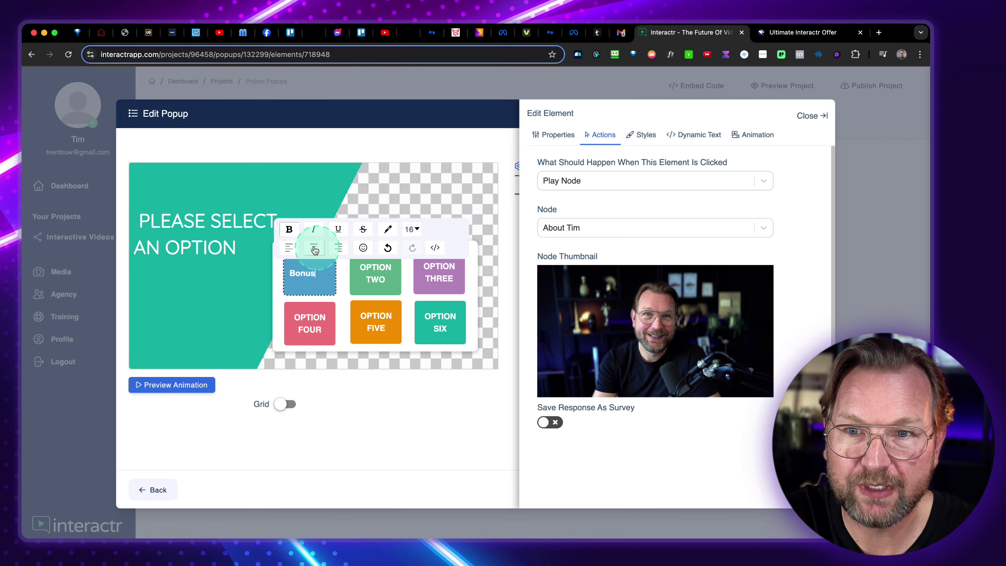
left_click(382, 295)
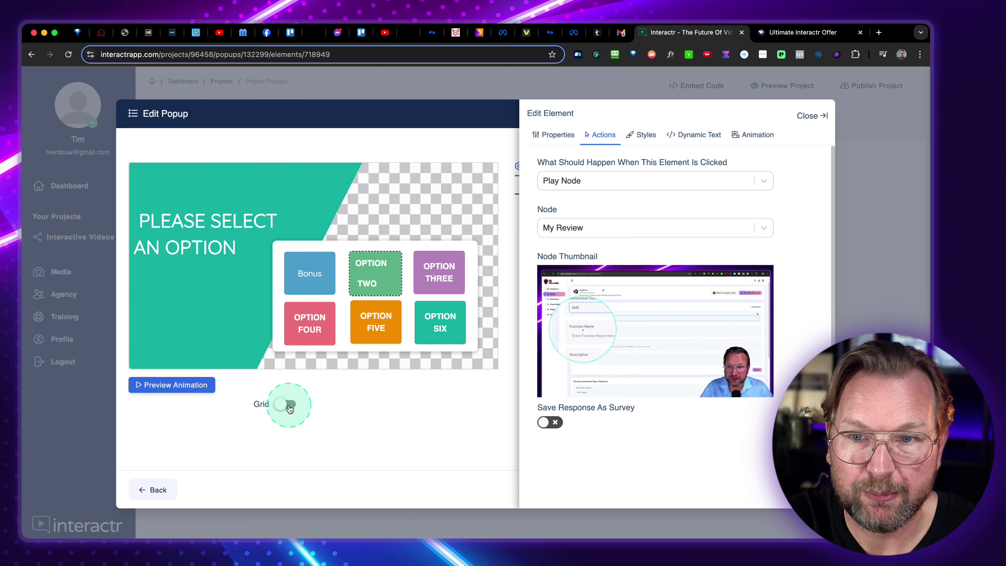
Step: Show and hide the grid over the popup, and preview the popup's animation
left_click(288, 405)
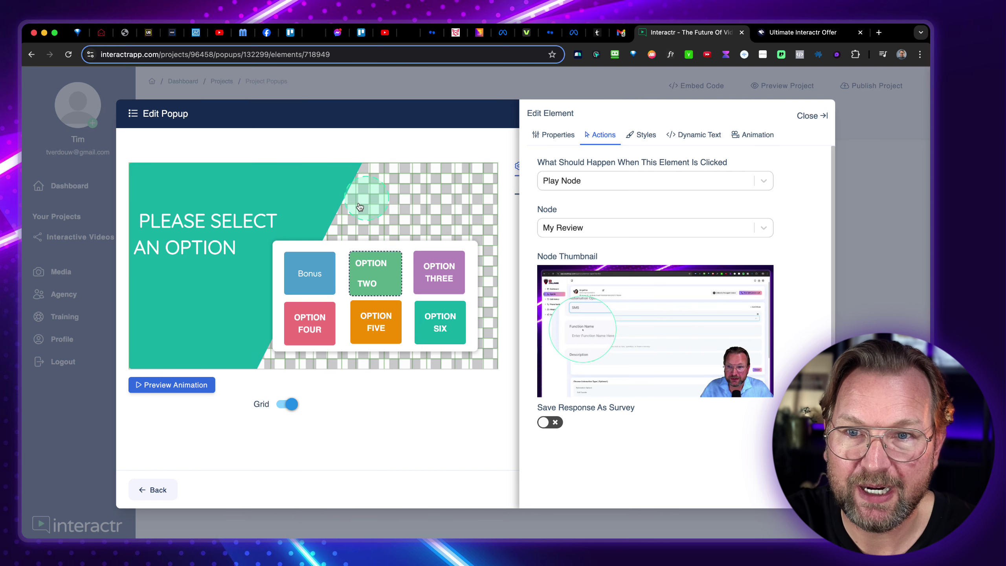
left_click(288, 404)
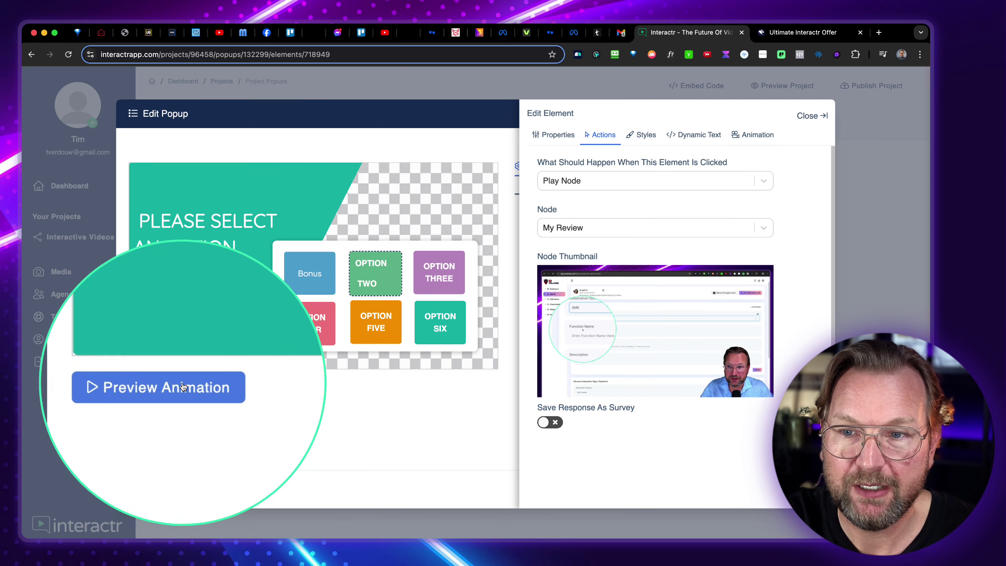
left_click(166, 385)
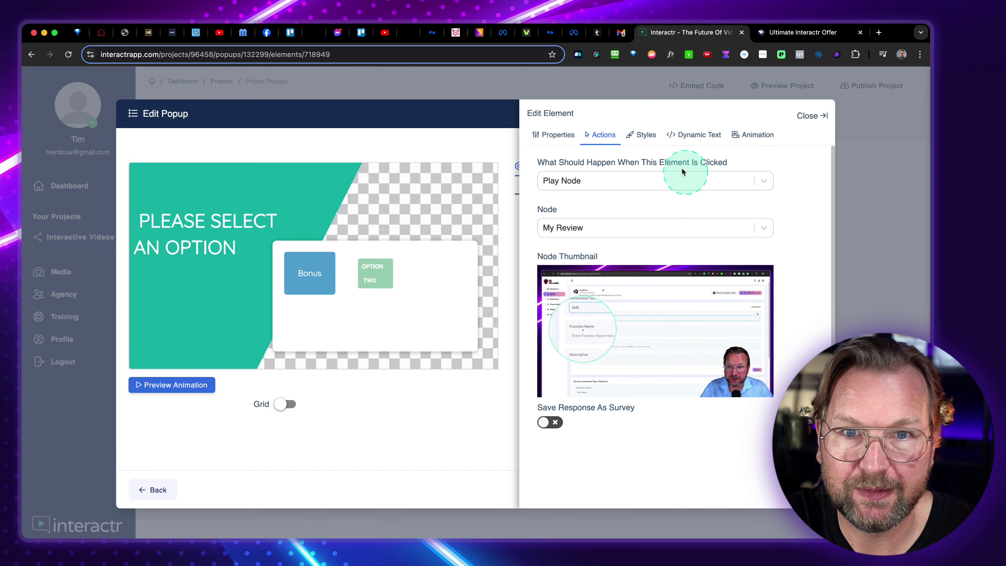
Step: Review the Option Two button's style, dynamic text and animation settings, and close the popup editor
left_click(643, 135)
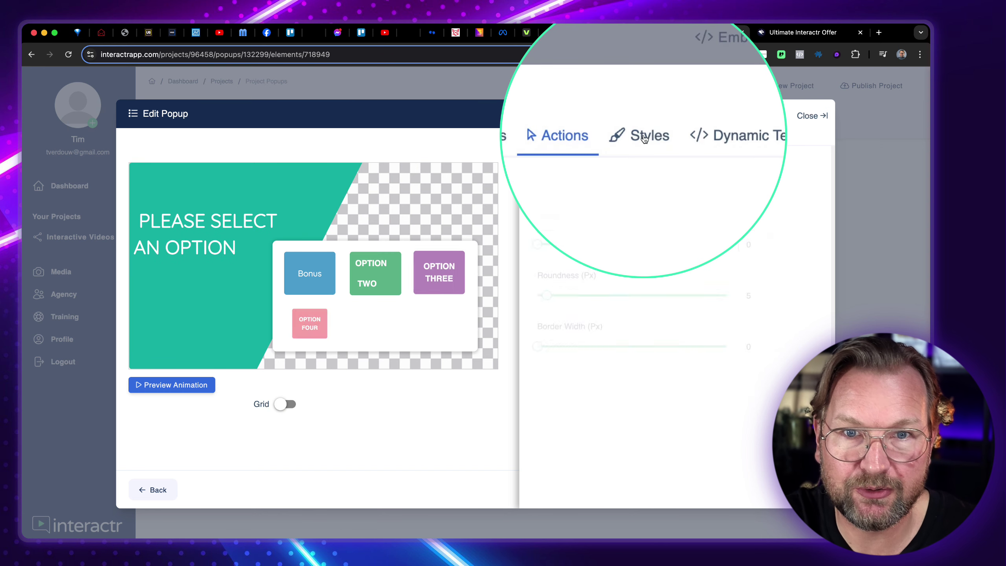
left_click(700, 134)
left_click(758, 135)
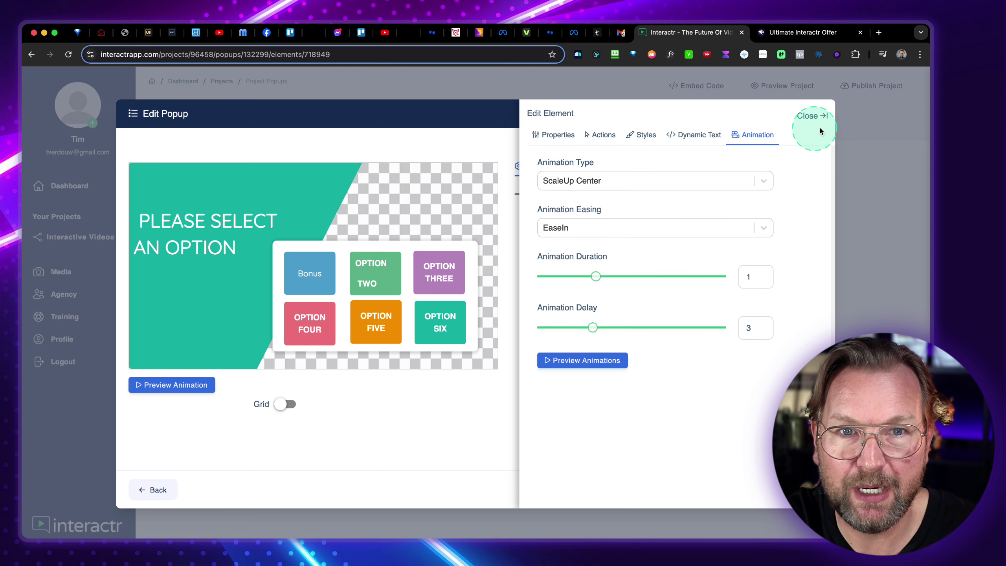
left_click(812, 116)
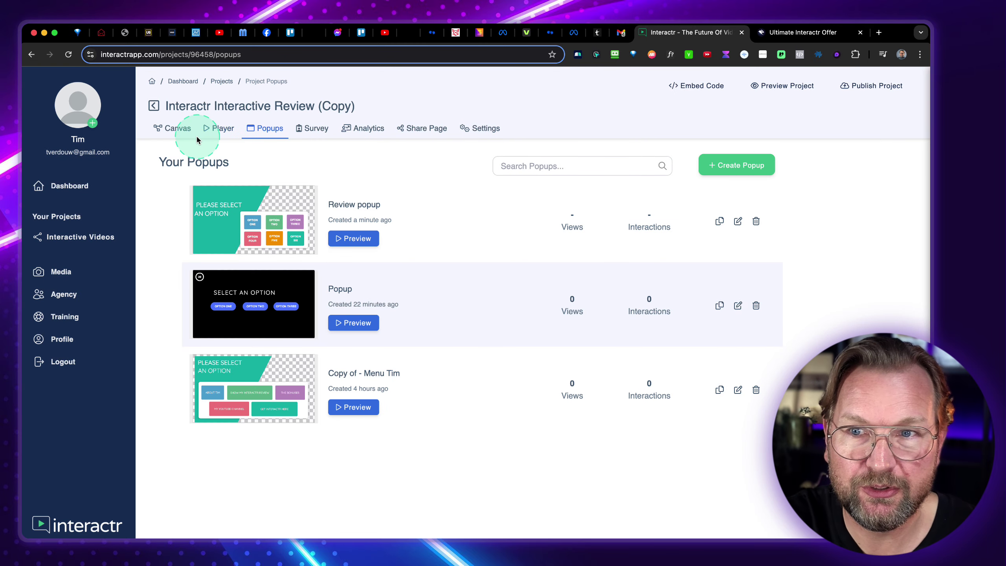
Step: Add a node named Intro 2 to the project canvas, using the BG background video from the project media
left_click(179, 130)
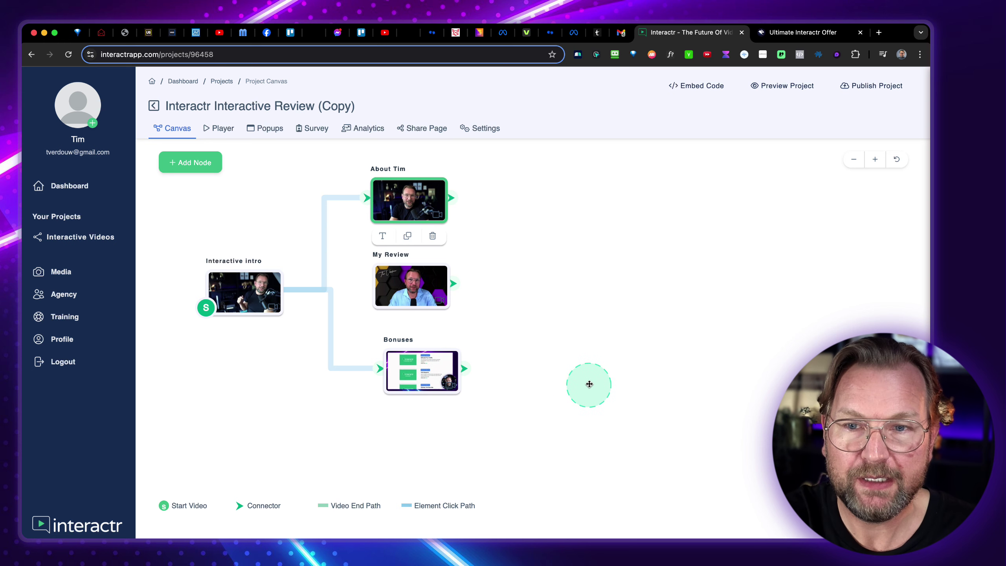
left_click_drag(543, 369, 566, 289)
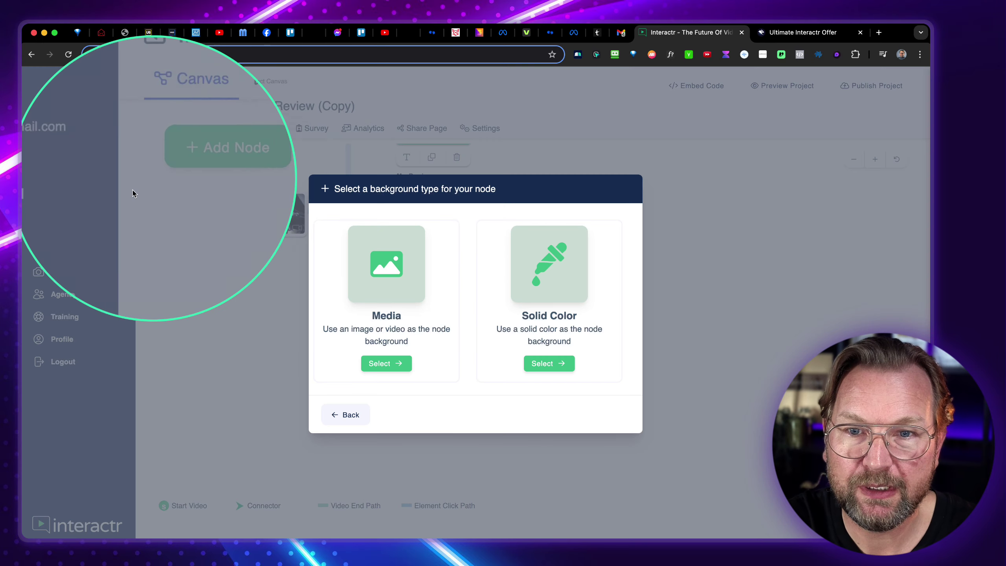
left_click(410, 305)
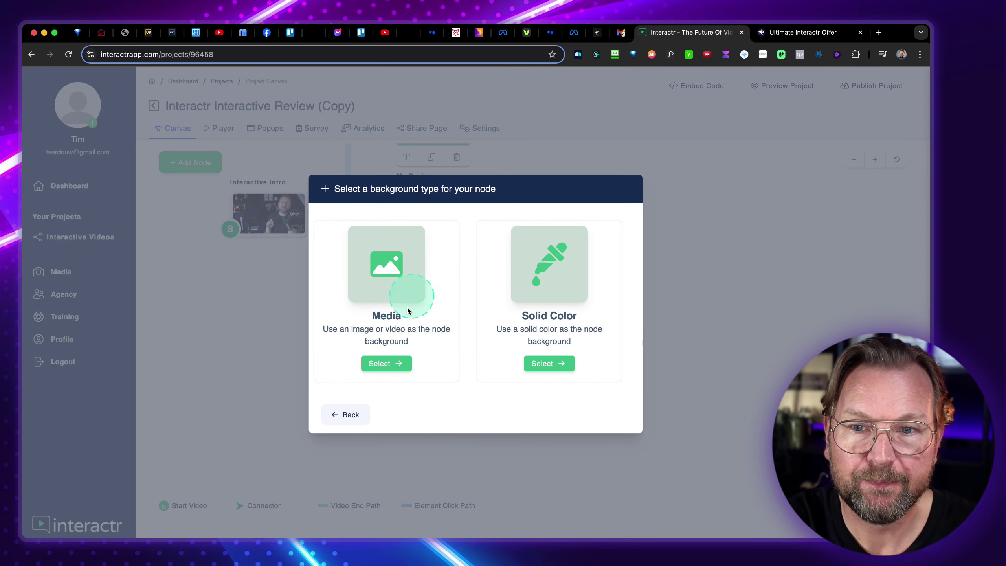
left_click(379, 363)
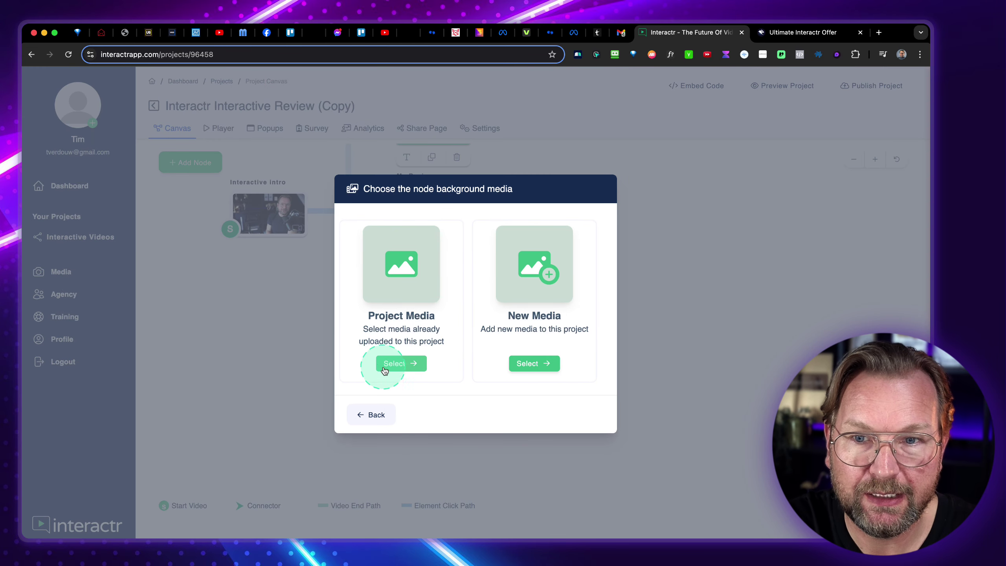
left_click(399, 364)
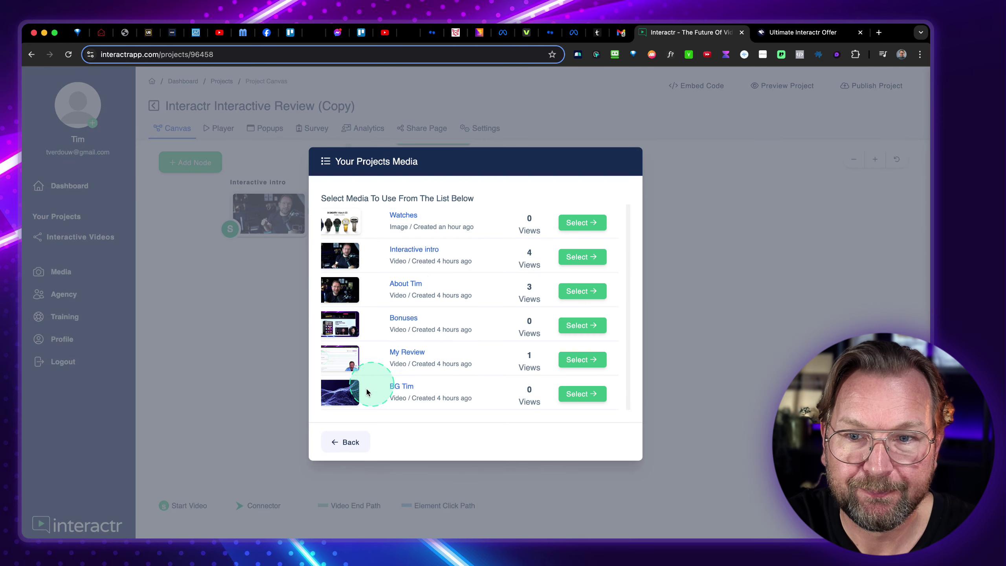
left_click(526, 392)
left_click(580, 393)
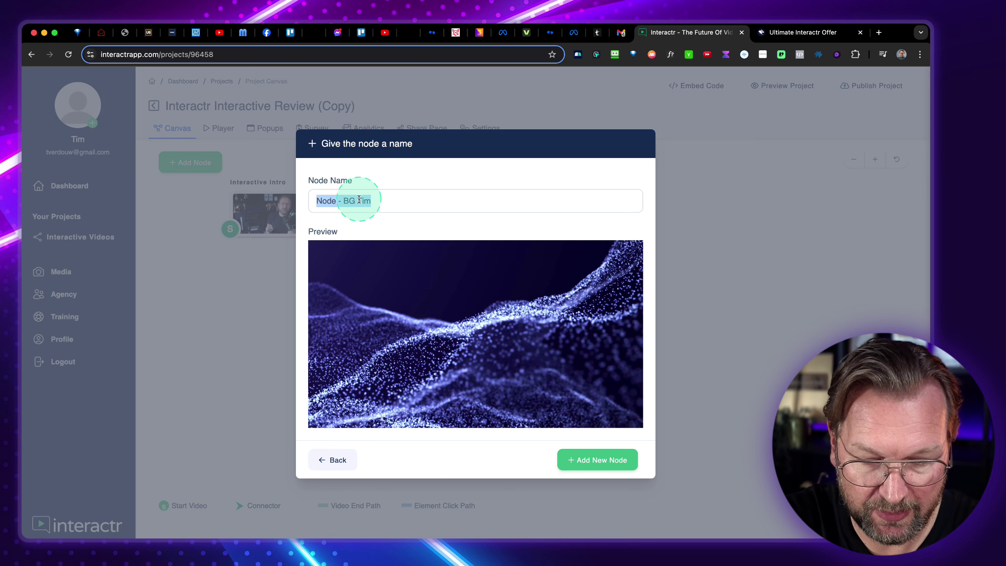
type("Intro B")
left_click(590, 459)
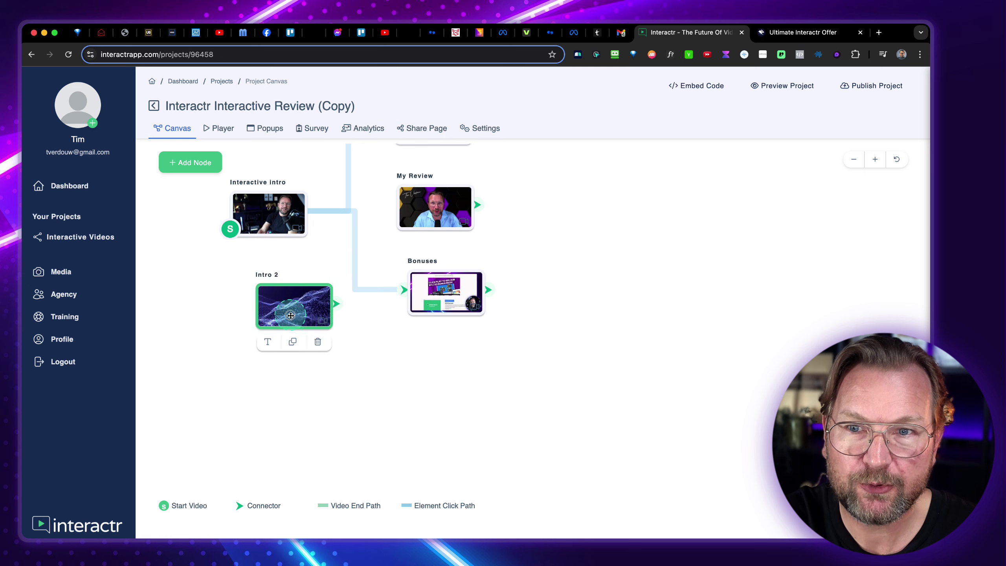
Step: Open the Intro 2 node and add an Event Action element named Popup intro to its video
left_click(301, 363)
double_click(293, 350)
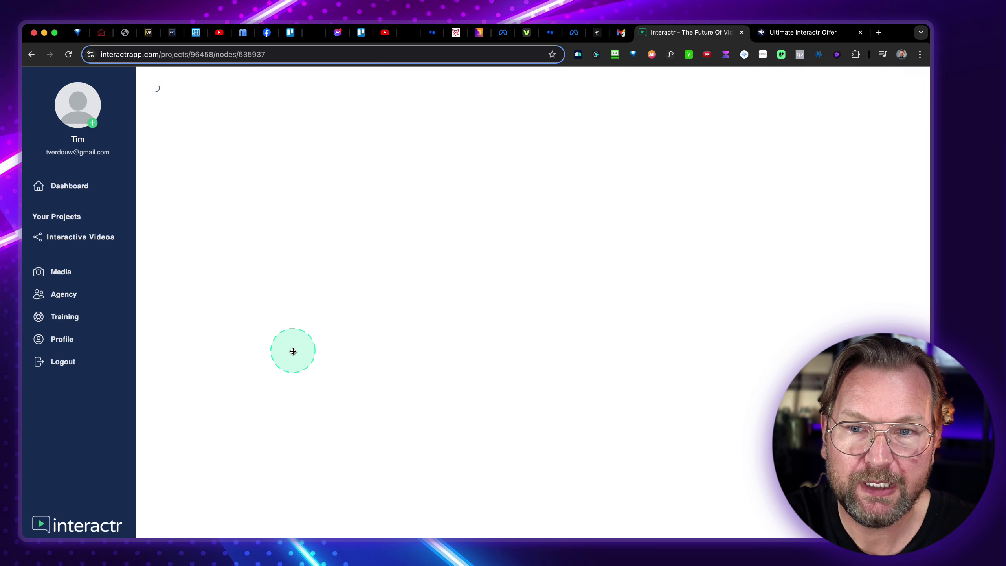
left_click(636, 130)
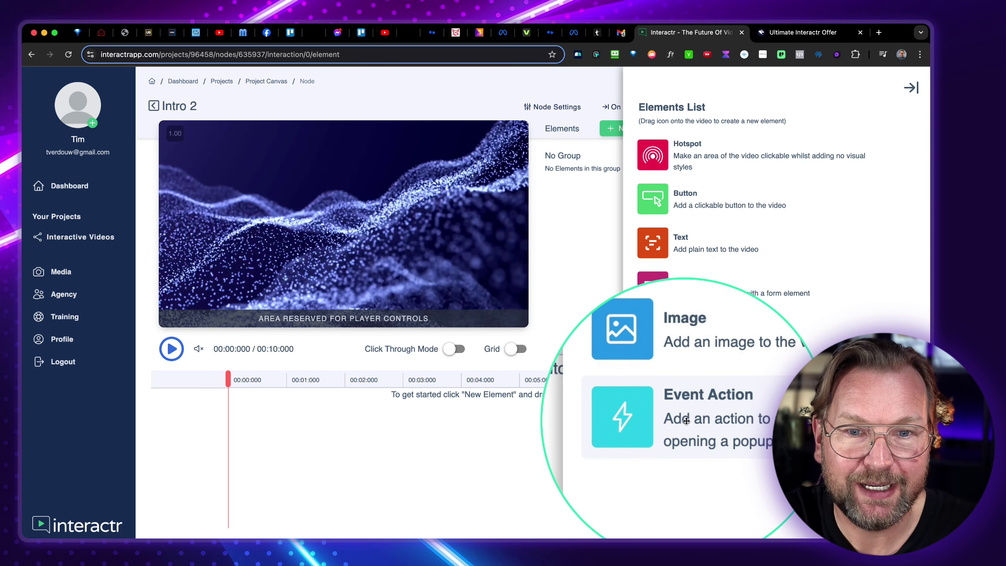
left_click_drag(675, 420, 263, 262)
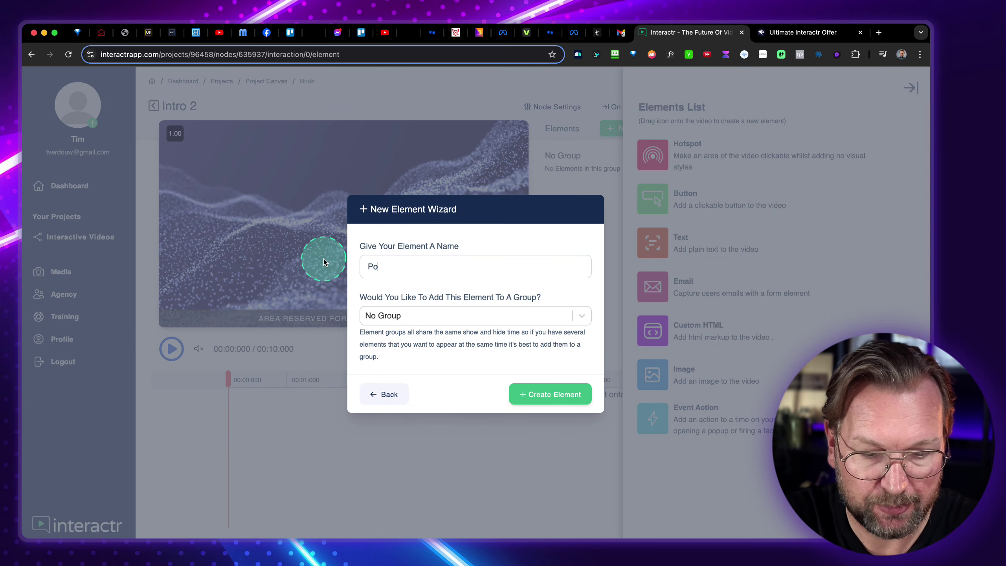
type("Popup intro")
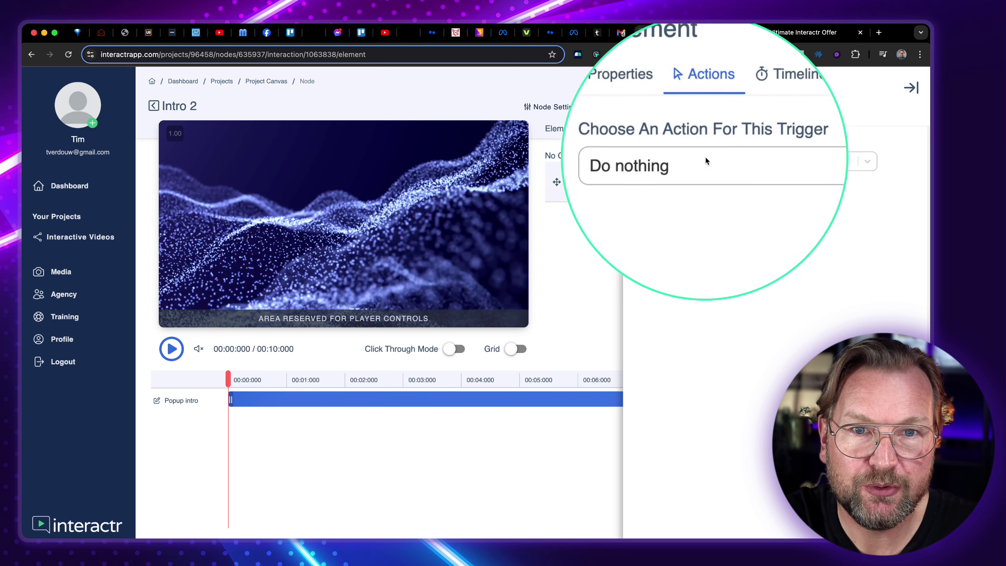
Step: Set the Popup intro event's action to Open Popup and choose the existing Review popup
left_click(693, 161)
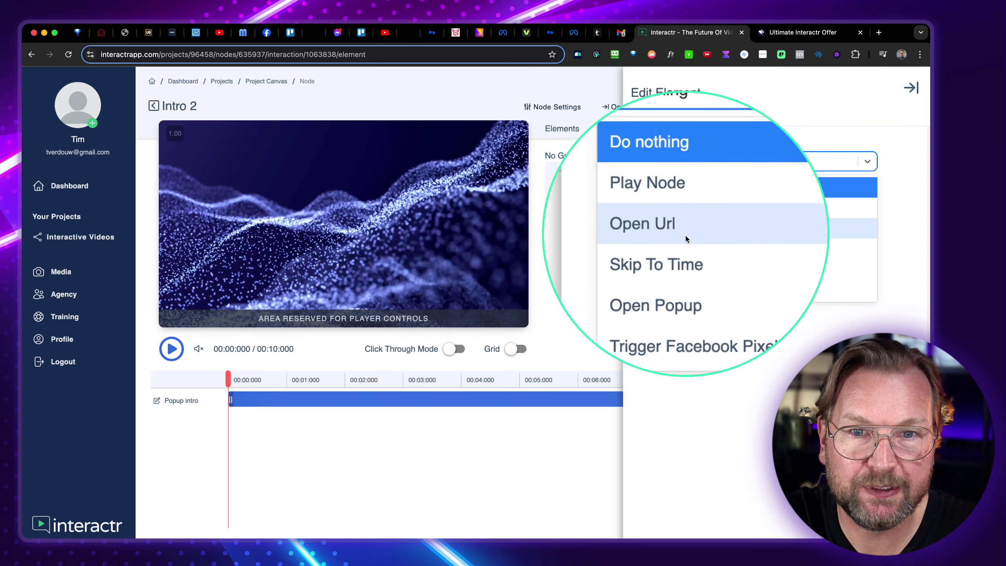
left_click(689, 271)
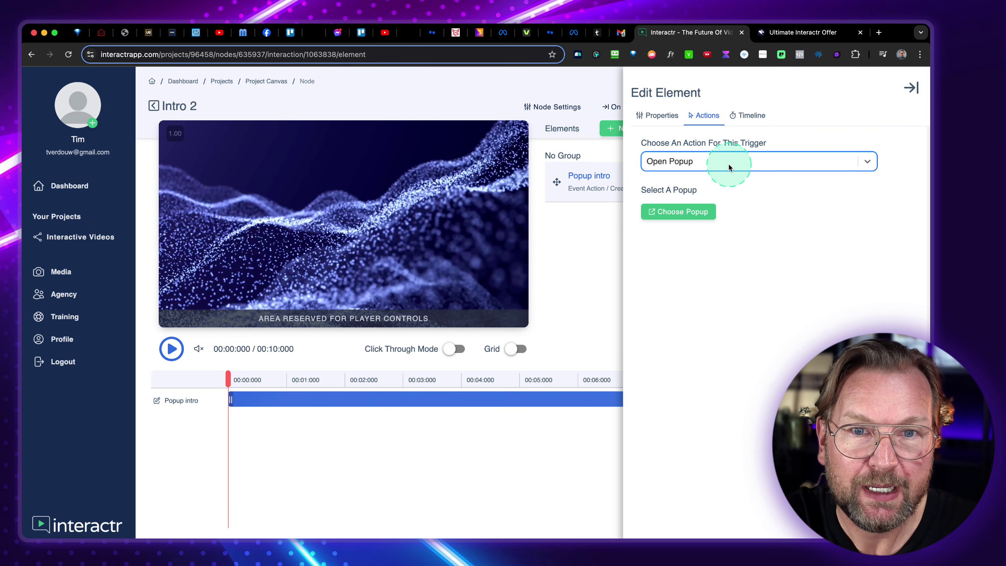
left_click(693, 209)
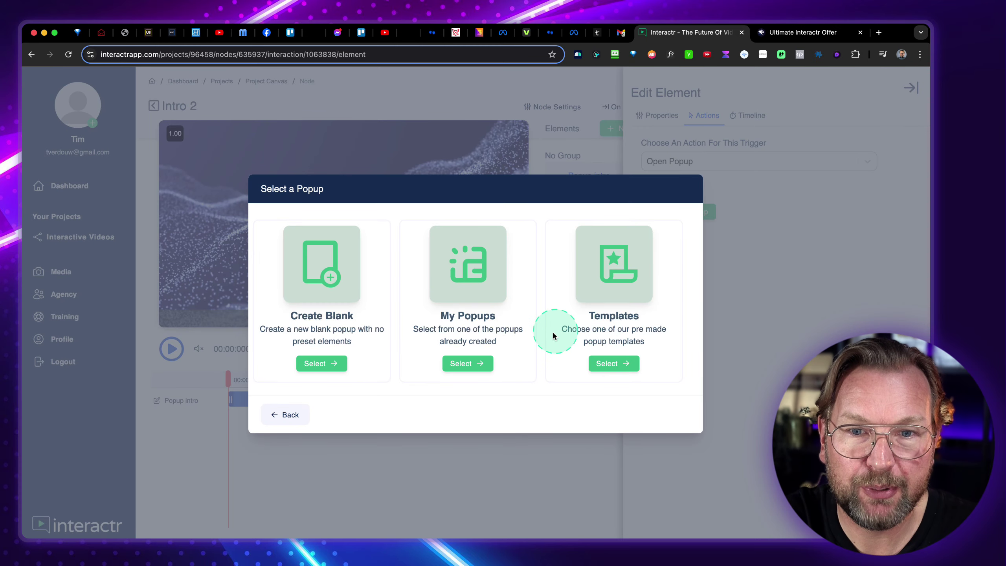
left_click(467, 363)
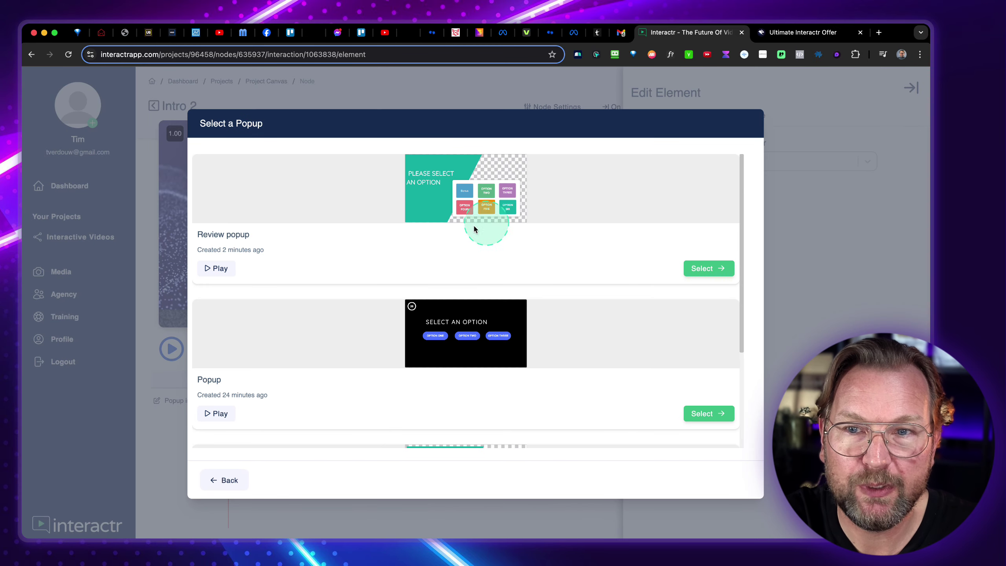
left_click(700, 269)
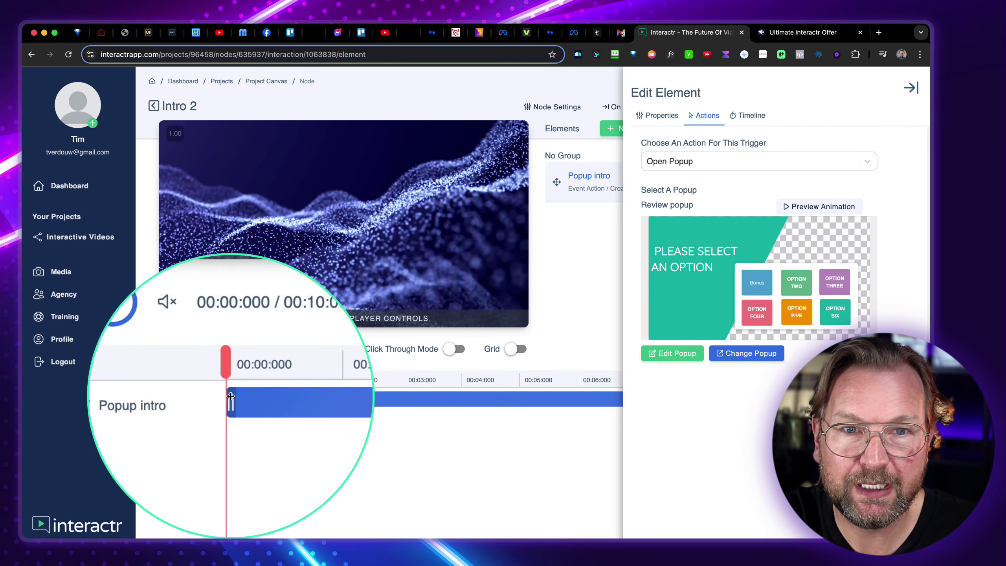
Step: Try showing the Popup intro event when the video ends, and restore its normal timeline timing
left_click(668, 119)
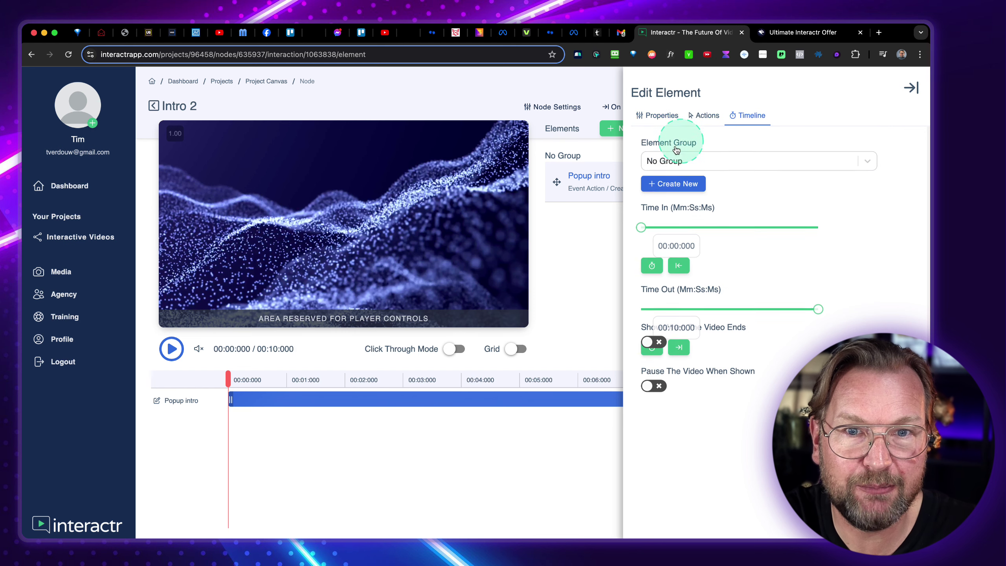
left_click(652, 342)
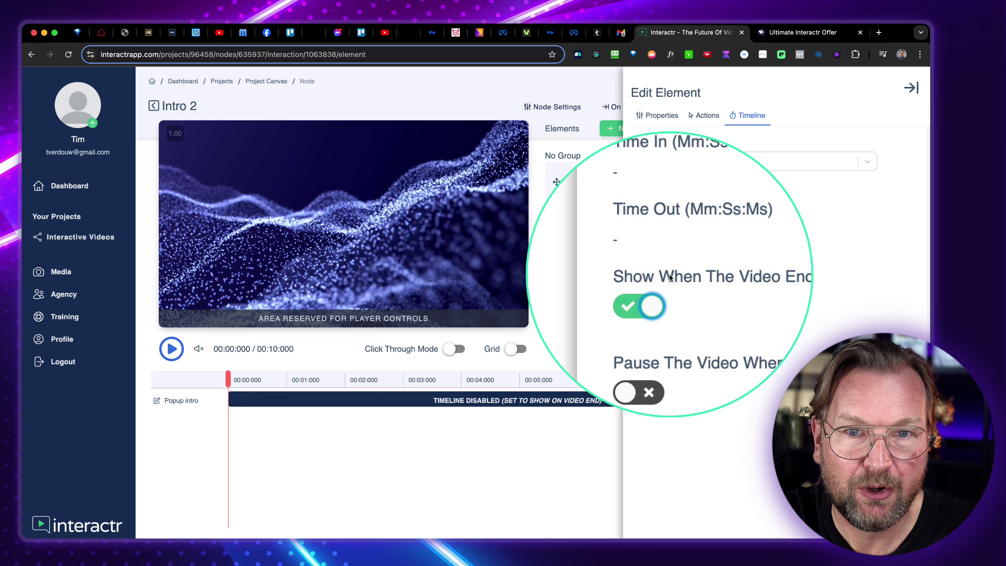
left_click(655, 293)
left_click(212, 408)
left_click_drag(229, 398, 269, 399)
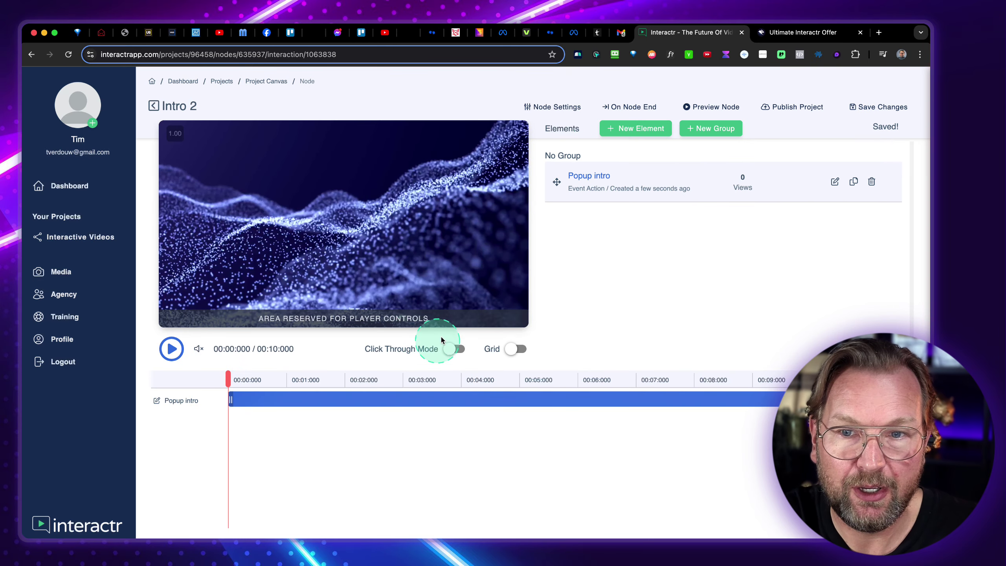
Step: Preview the Intro 2 node and start its playback
left_click(568, 191)
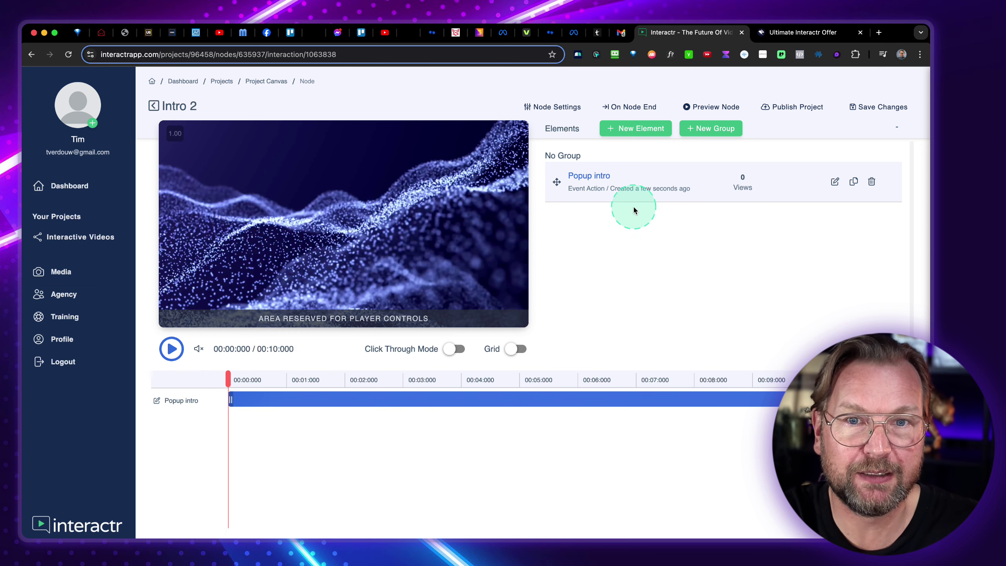
left_click(719, 112)
left_click(474, 304)
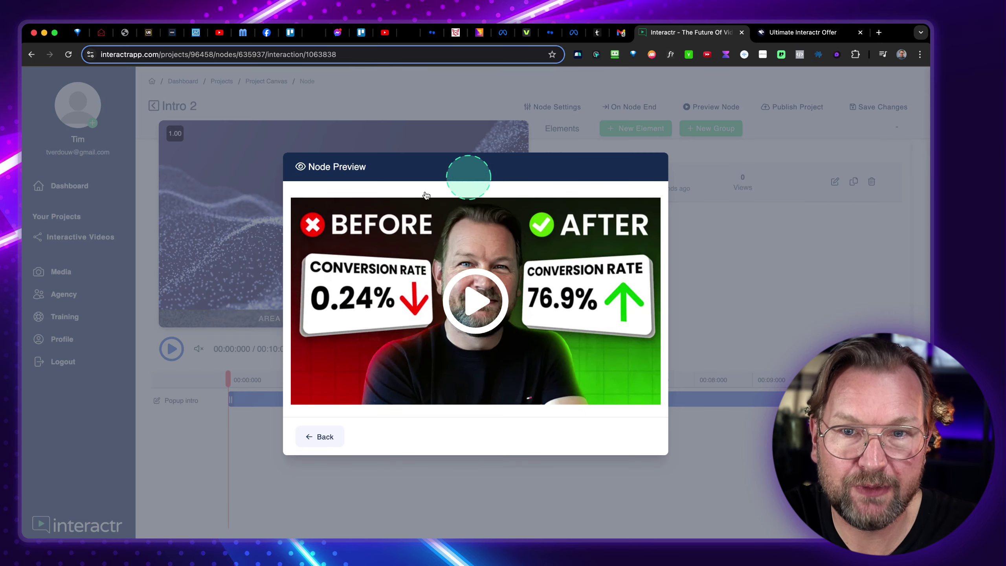
Step: Play the Intro 2 node preview to check its popup, and close the preview
left_click(476, 298)
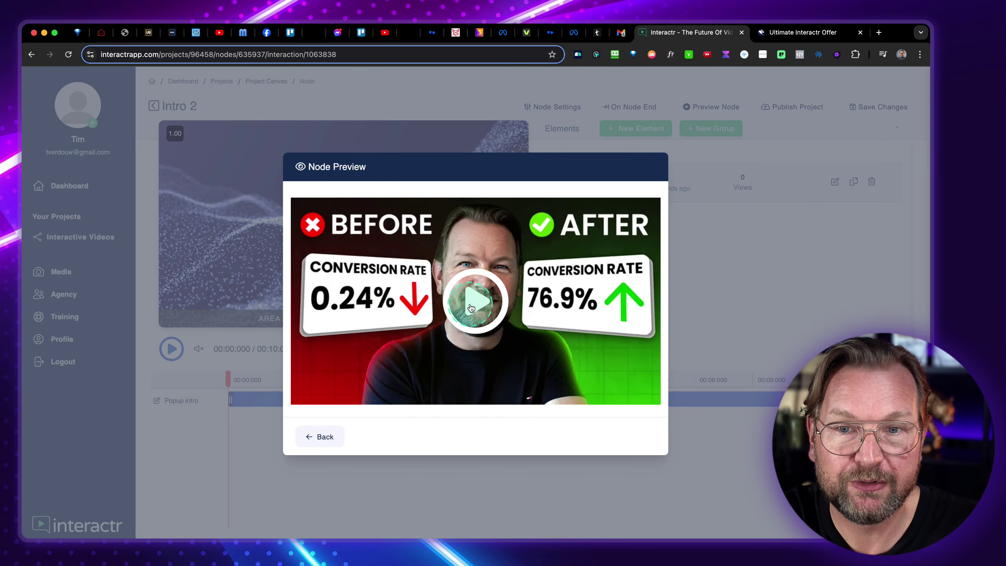
left_click(456, 509)
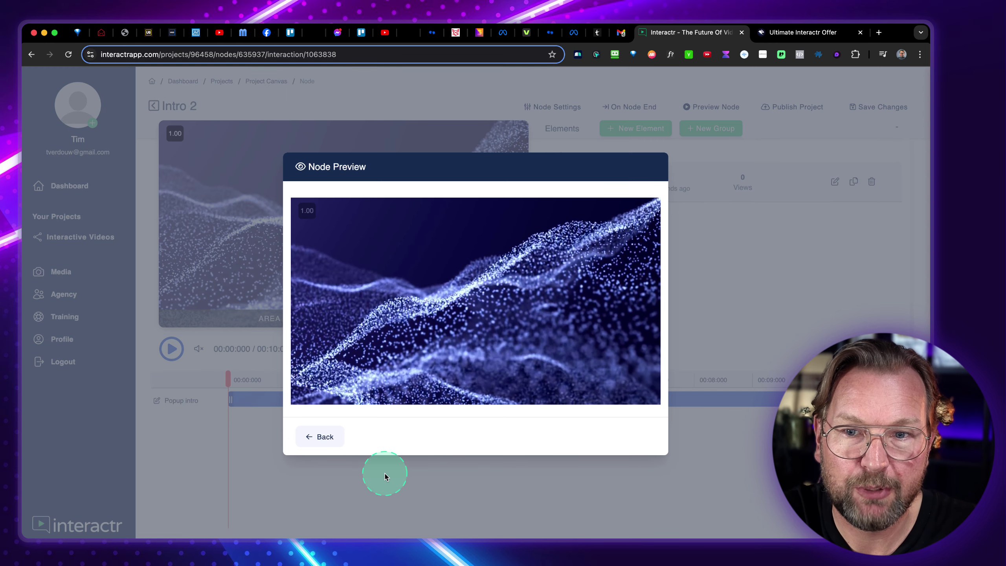
left_click(657, 153)
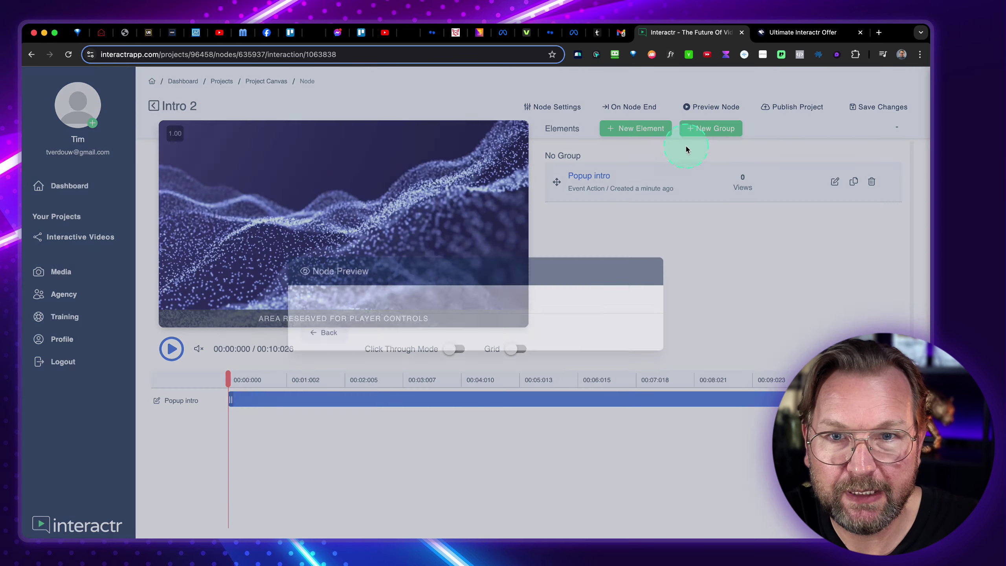
Step: Set the Popup intro event's action to Open Popup, choose the existing copied menu popup, and close the element editor
left_click(834, 181)
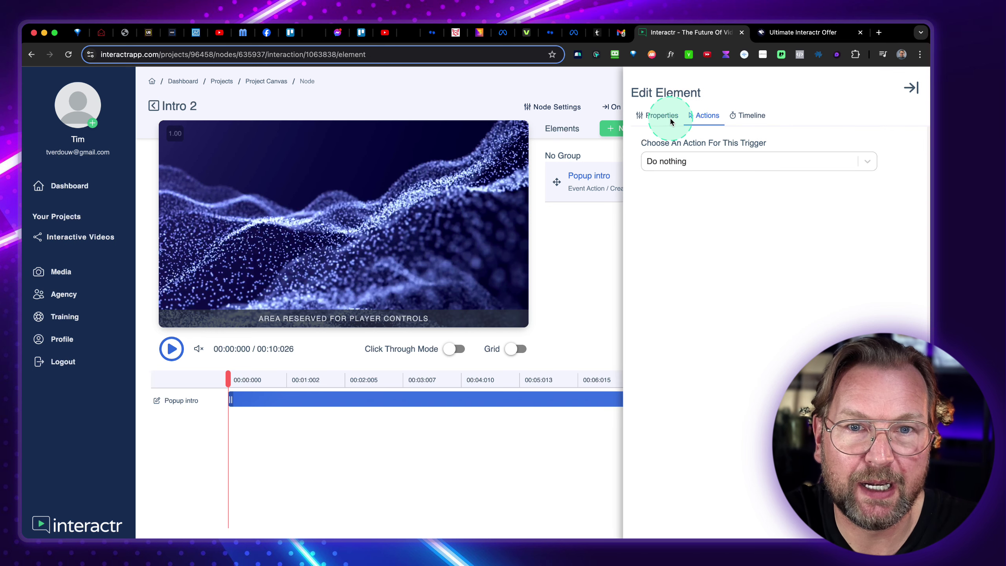
left_click(690, 124)
left_click(696, 157)
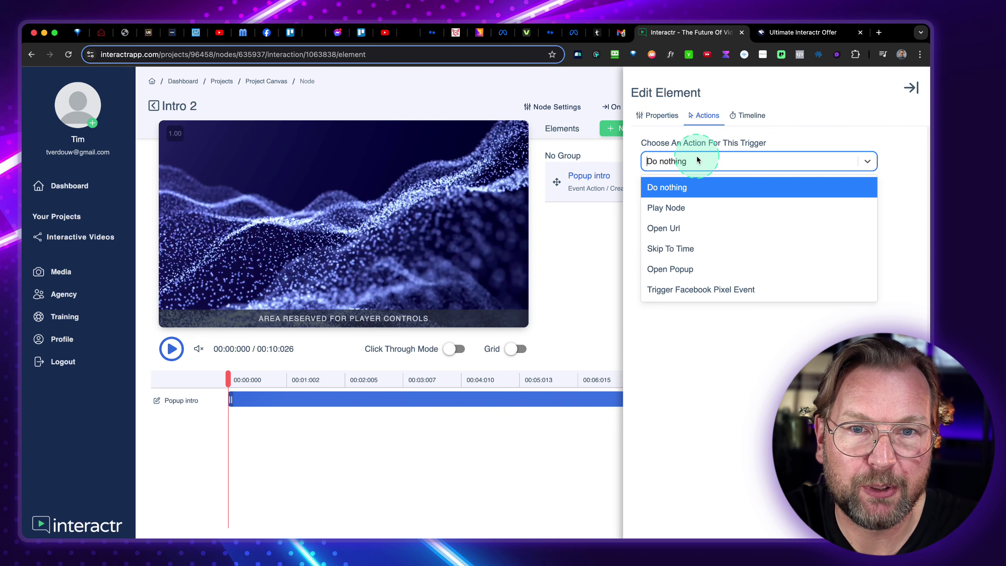
left_click(688, 270)
left_click(694, 212)
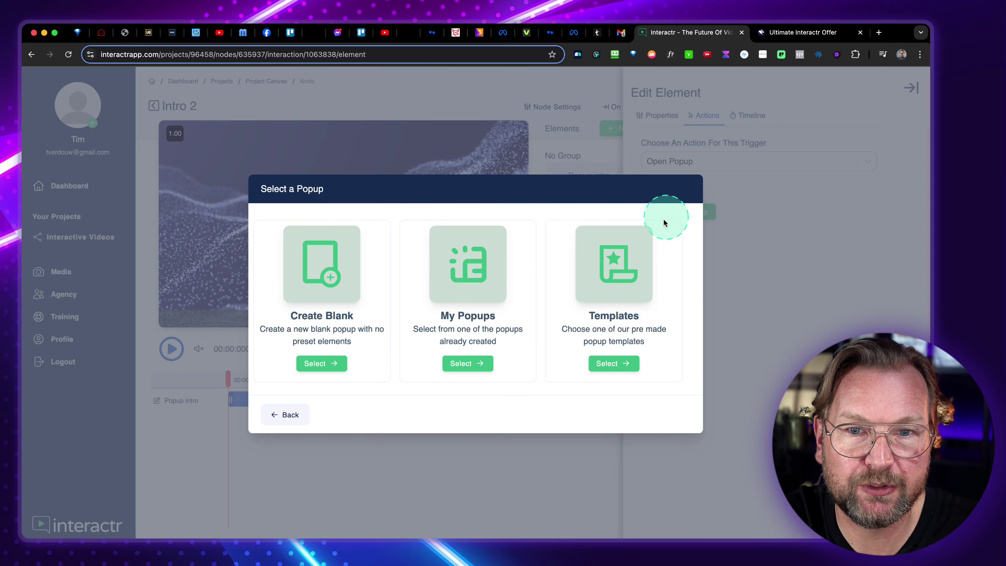
left_click(483, 360)
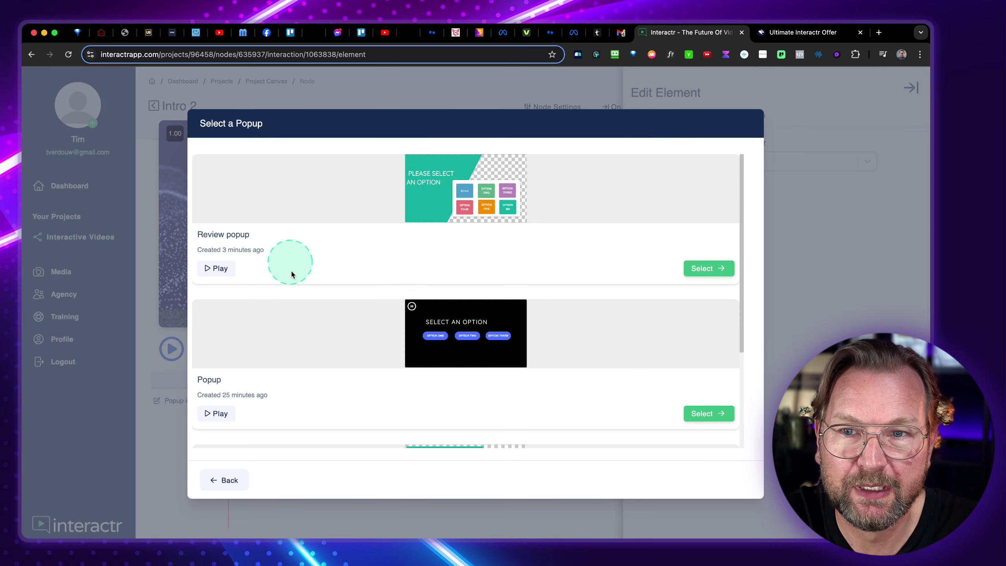
scroll(404, 401, "down", 4)
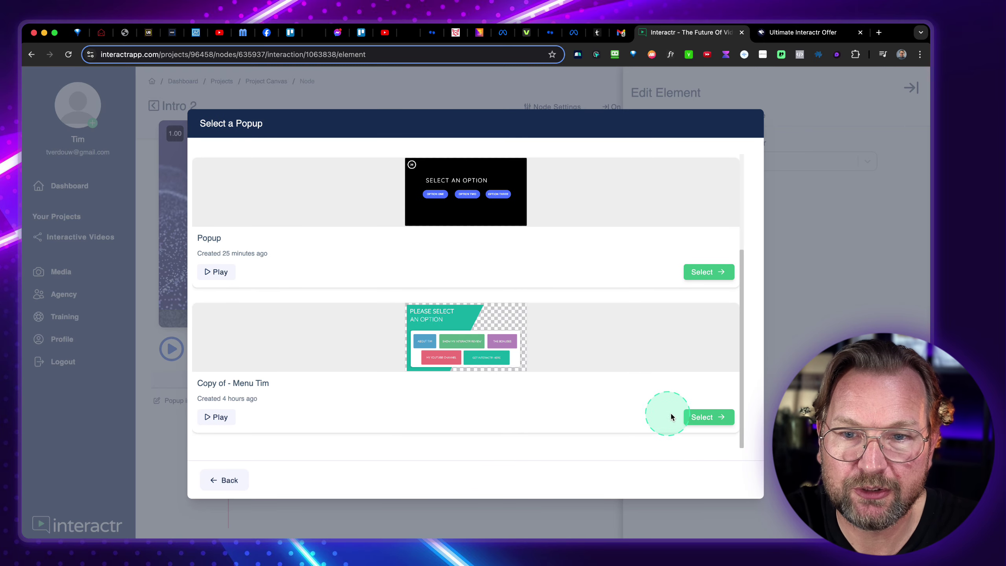
left_click(705, 418)
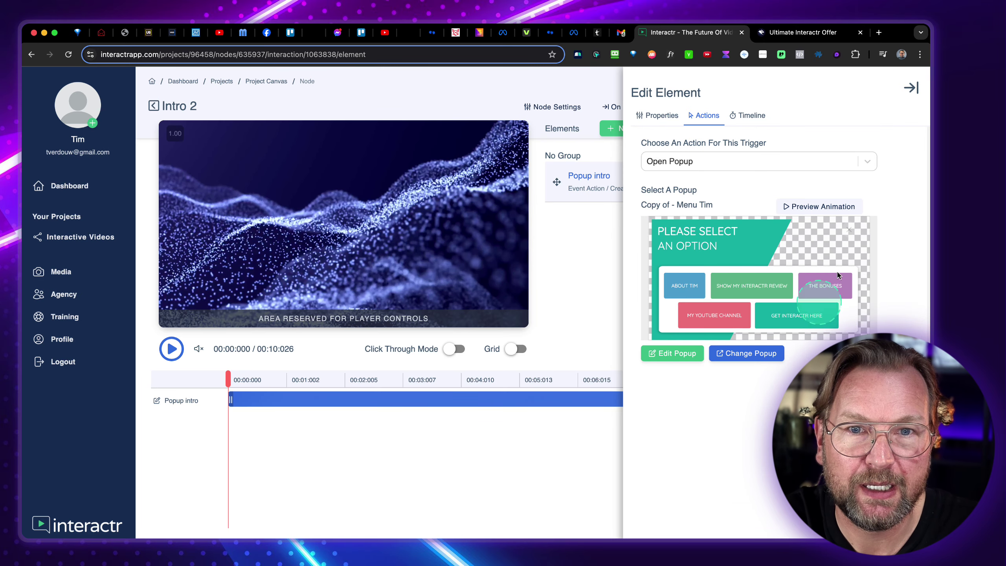
left_click(911, 90)
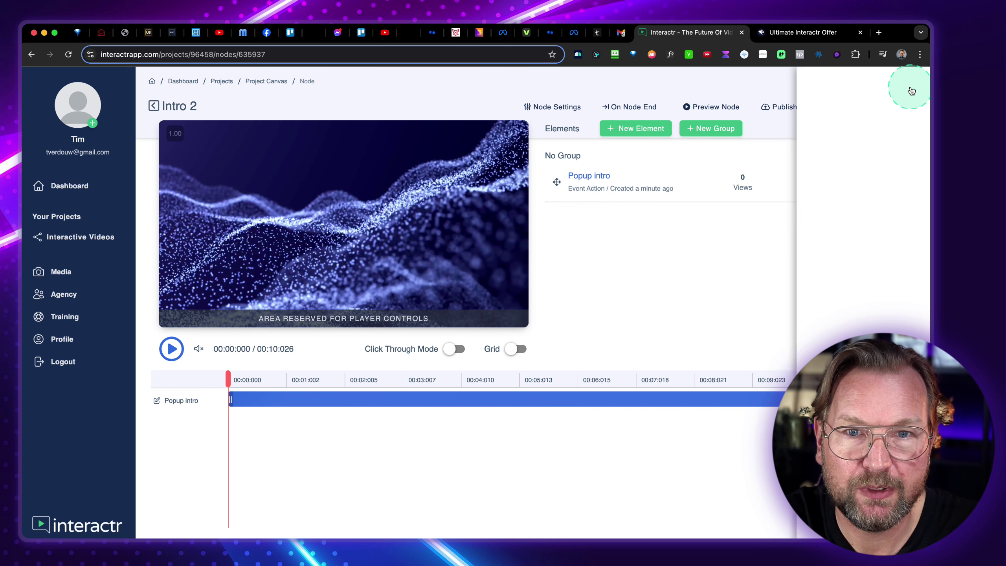
Step: Preview the Intro 2 node, try the about button in the menu popup, and close the preview
left_click(604, 147)
left_click(691, 108)
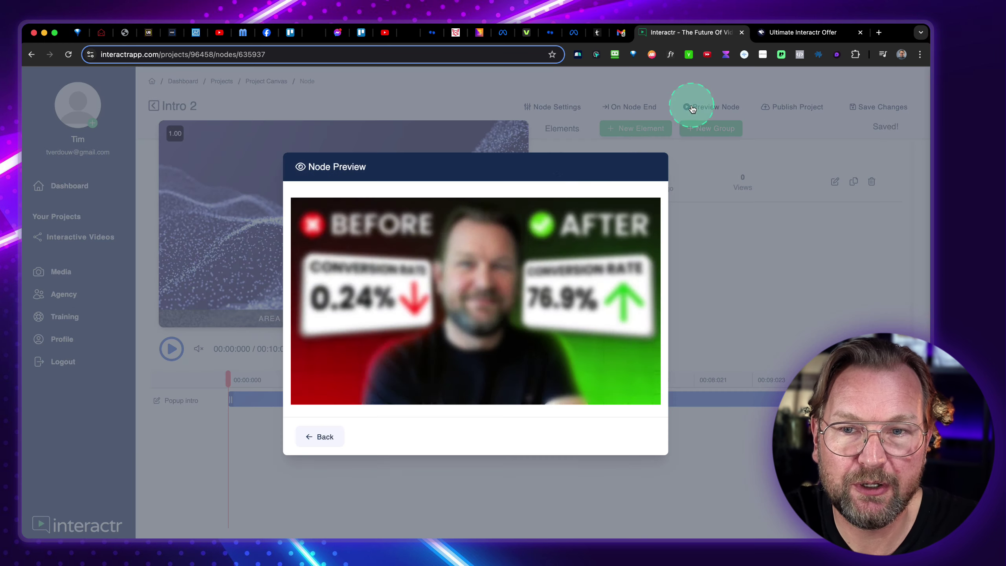
left_click(551, 403)
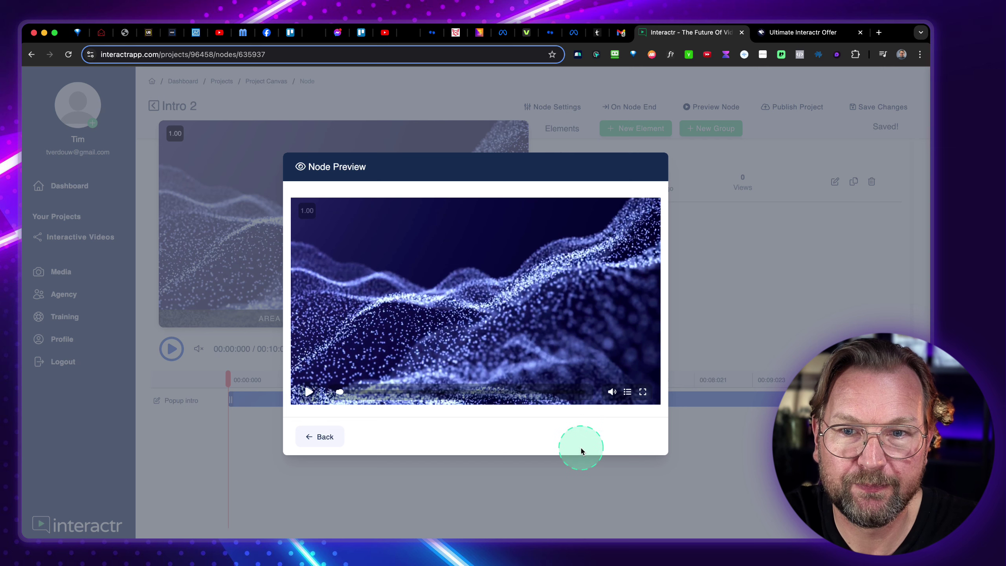
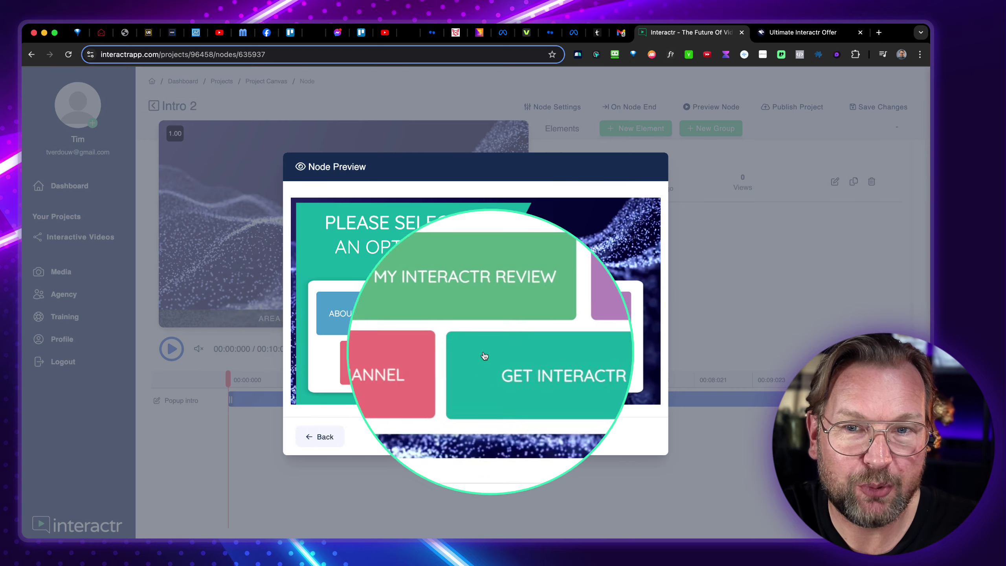
left_click(350, 314)
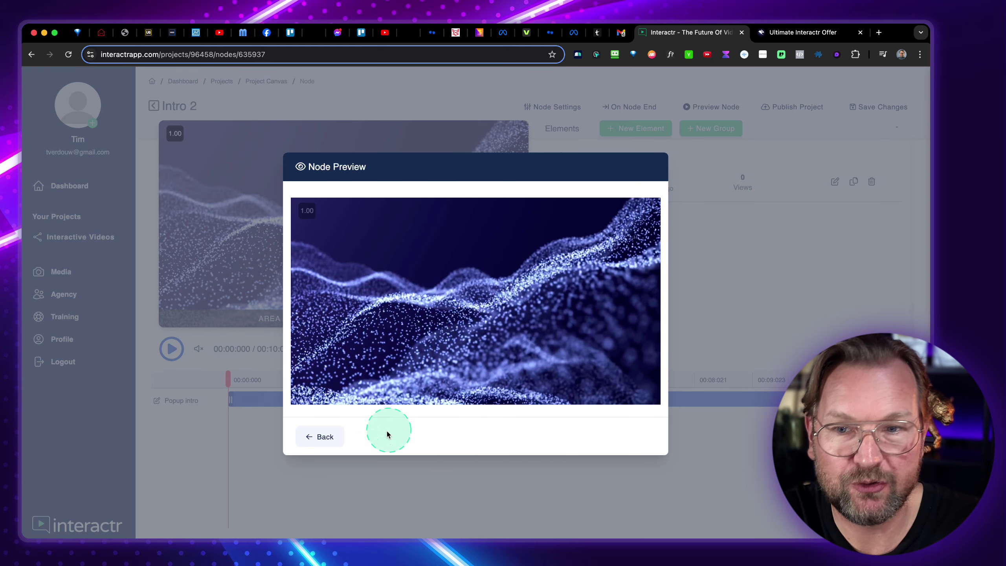
left_click(315, 436)
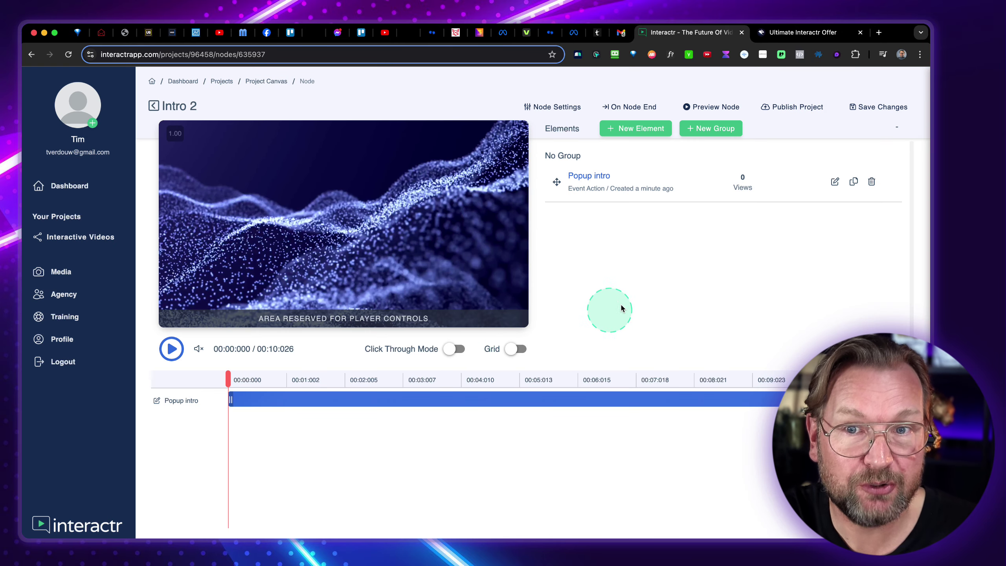
Step: Return to the project canvas, view the project's survey response breakdown, and refresh the results
left_click(153, 105)
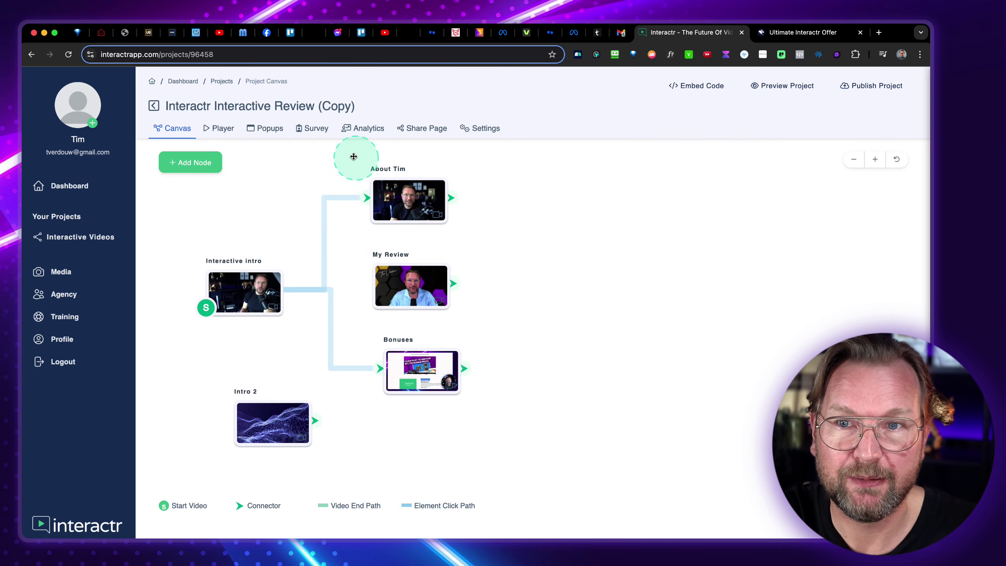
left_click(313, 128)
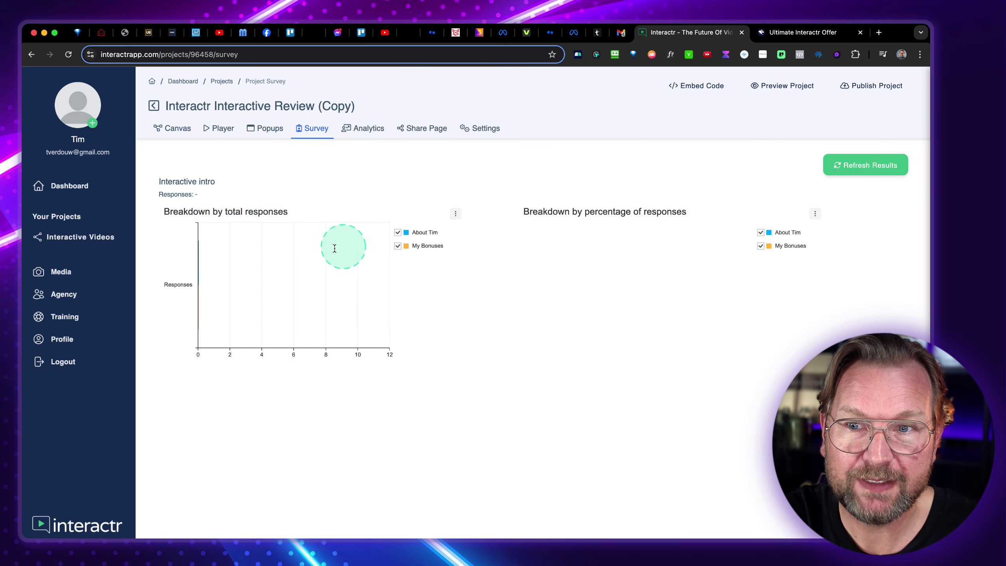
left_click(851, 168)
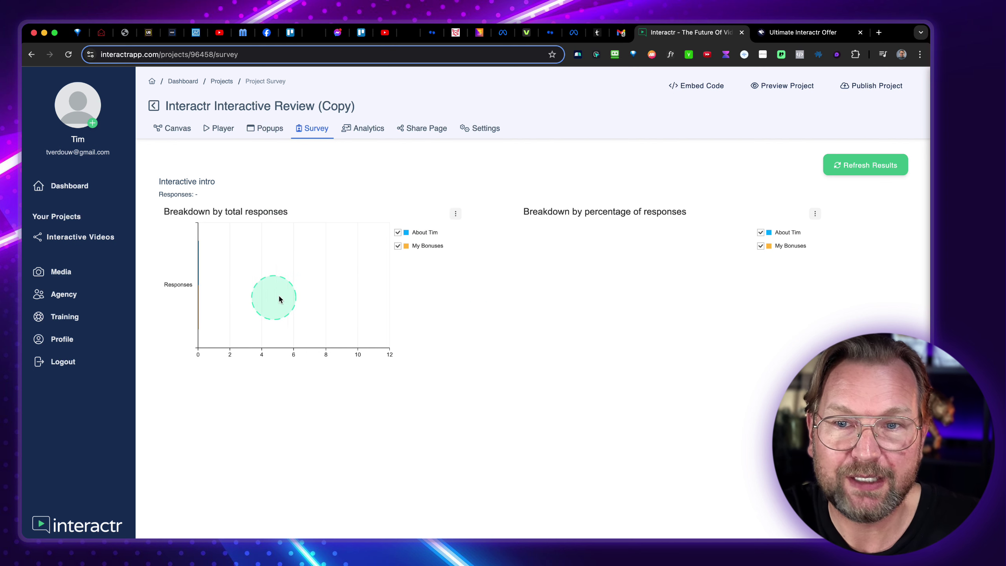
Step: Review the project's analytics for impressions, views and engagement, including the project drop-off chart
left_click(363, 128)
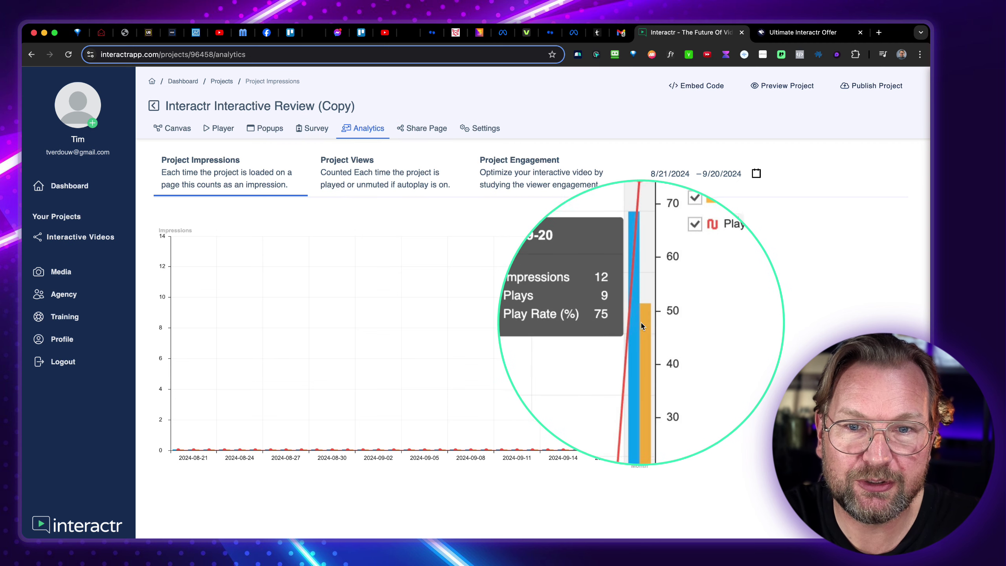
left_click(666, 368)
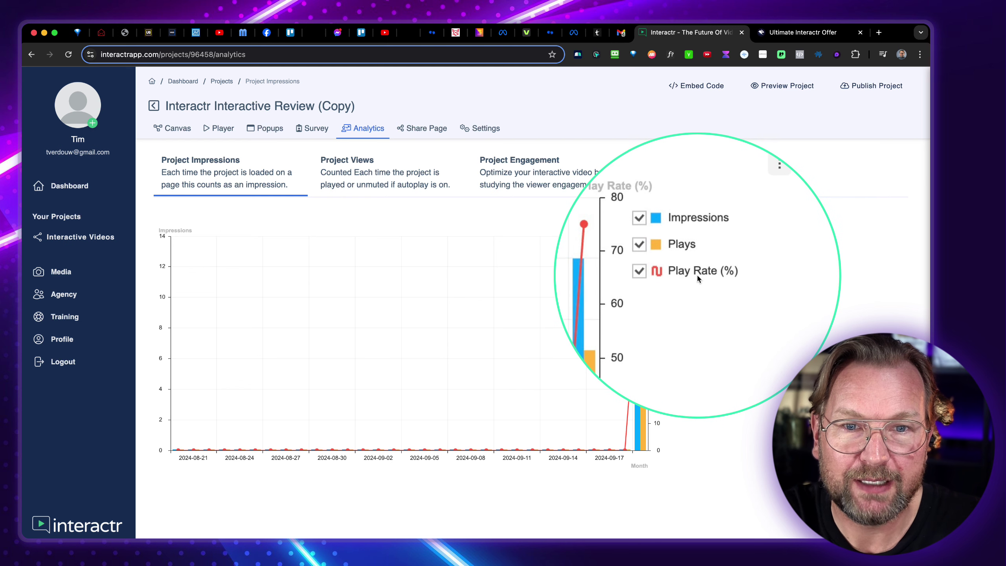
left_click(390, 260)
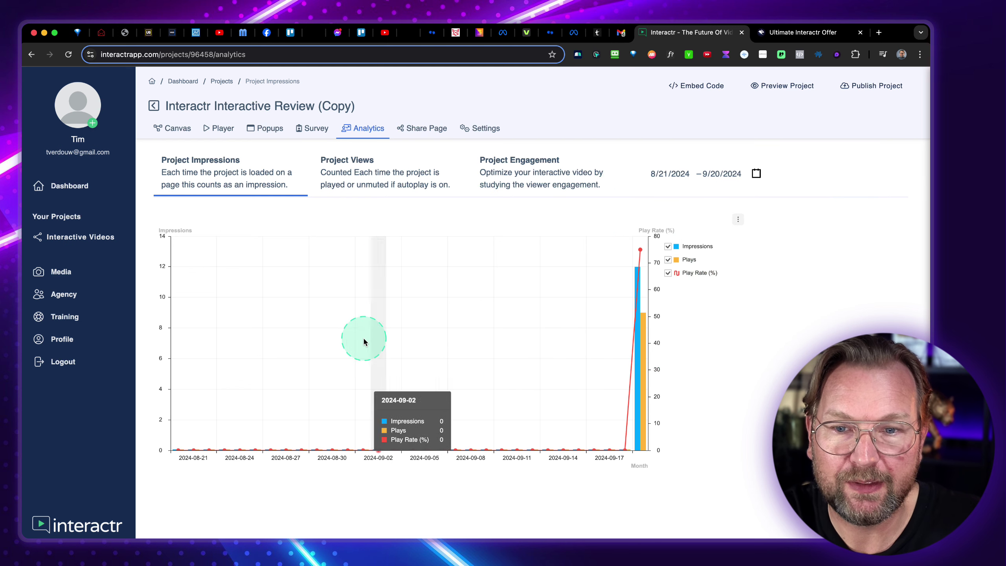
left_click(361, 169)
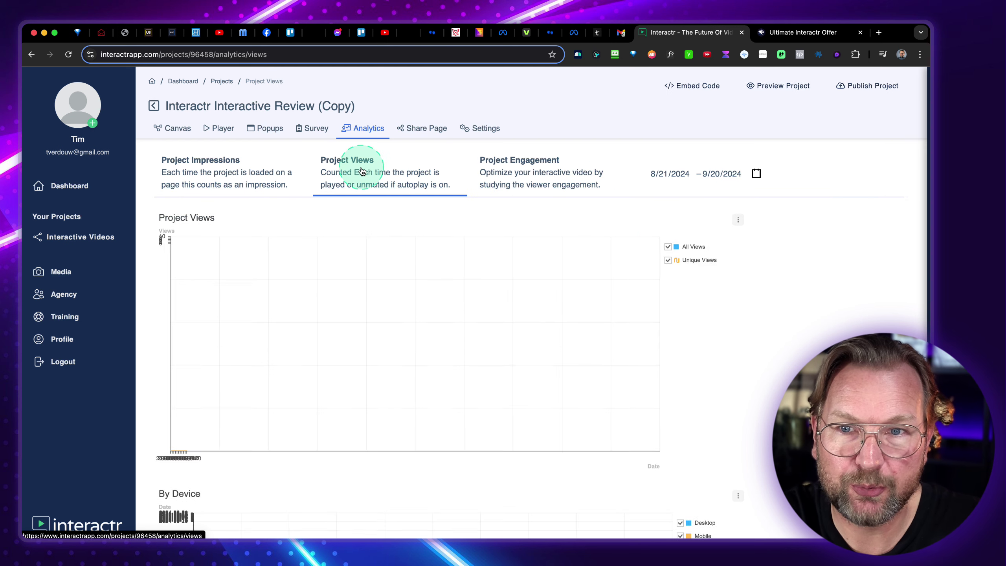
left_click(548, 176)
left_click(384, 280)
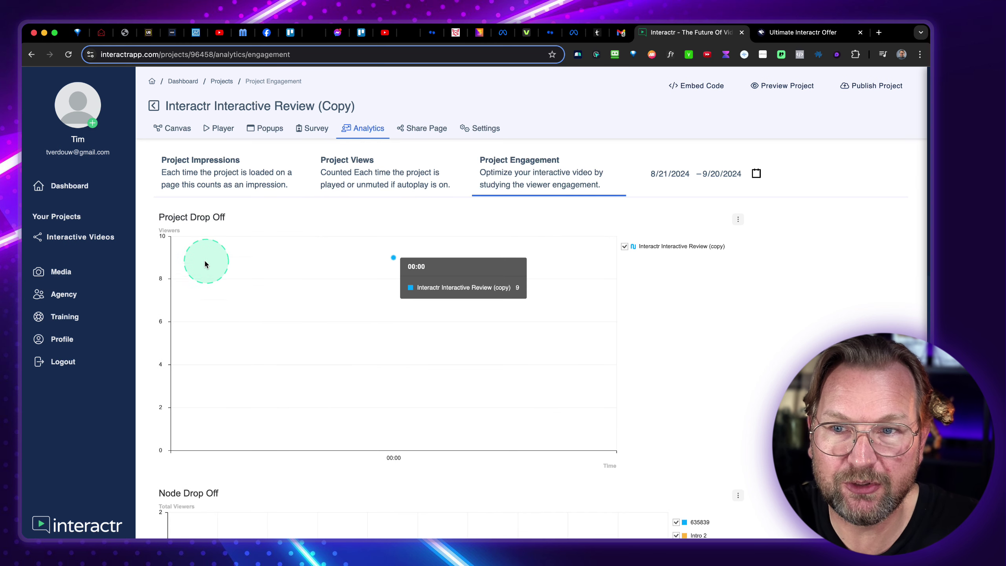
left_click(609, 205)
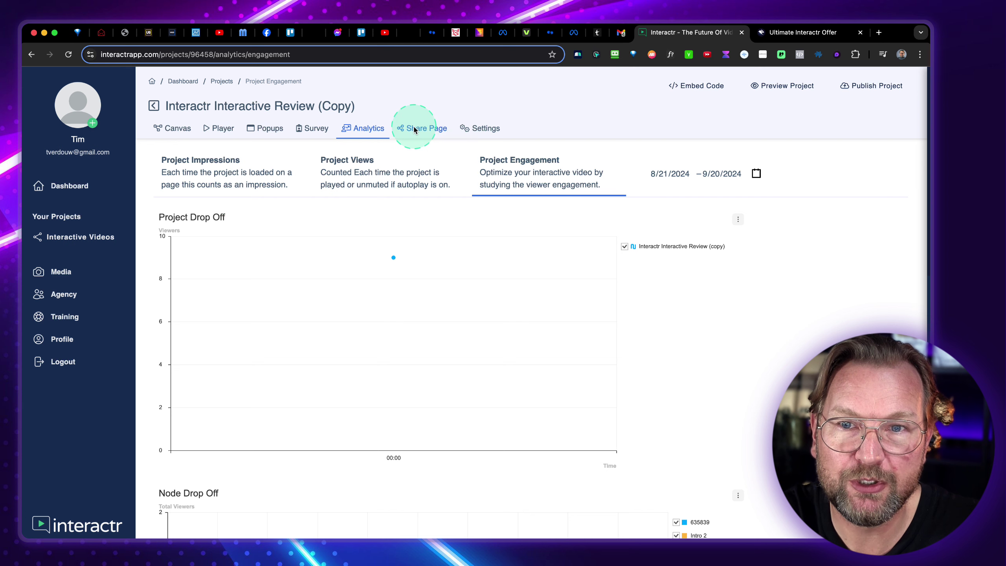
Step: Publish the project and open its generated sharing URL from the share page setup
left_click(437, 129)
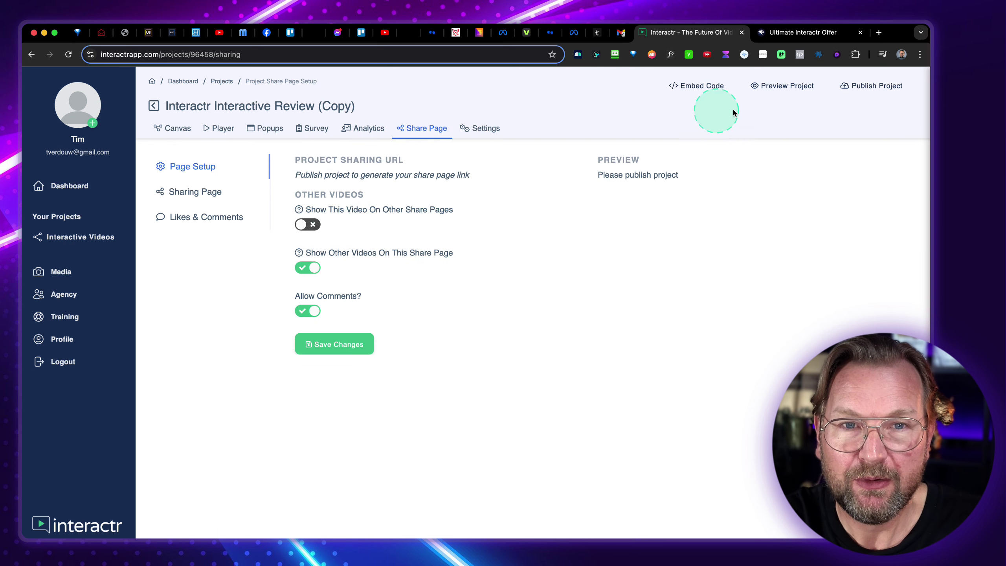
left_click(867, 87)
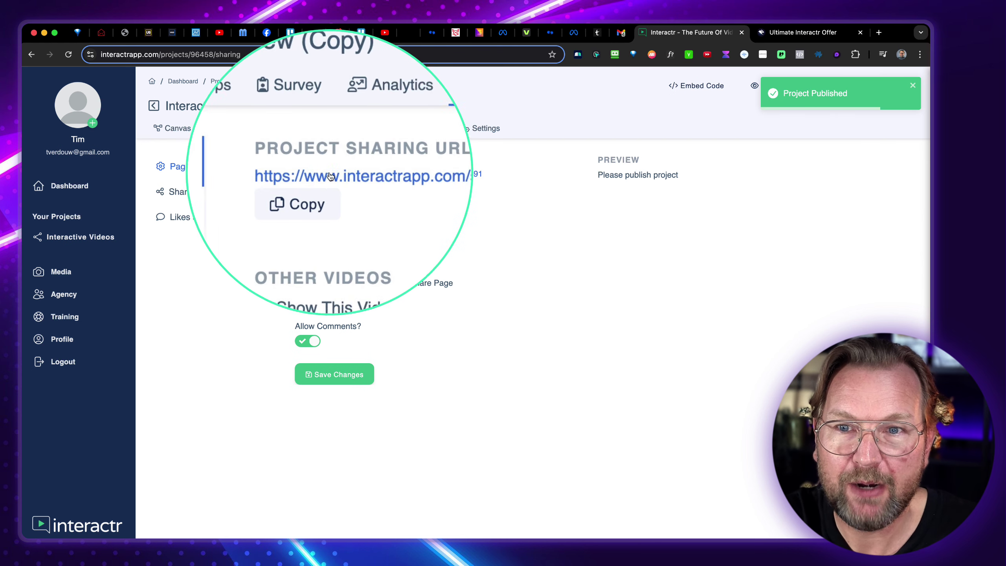
left_click(390, 176)
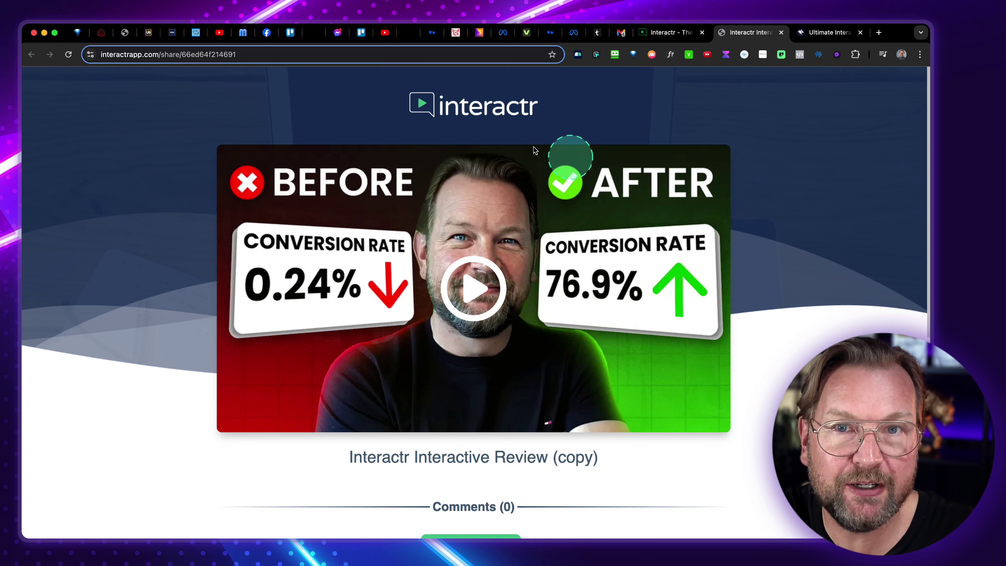
Step: Examine the public share page, including its video, comments section and More From listing
scroll(475, 331, "down", 9)
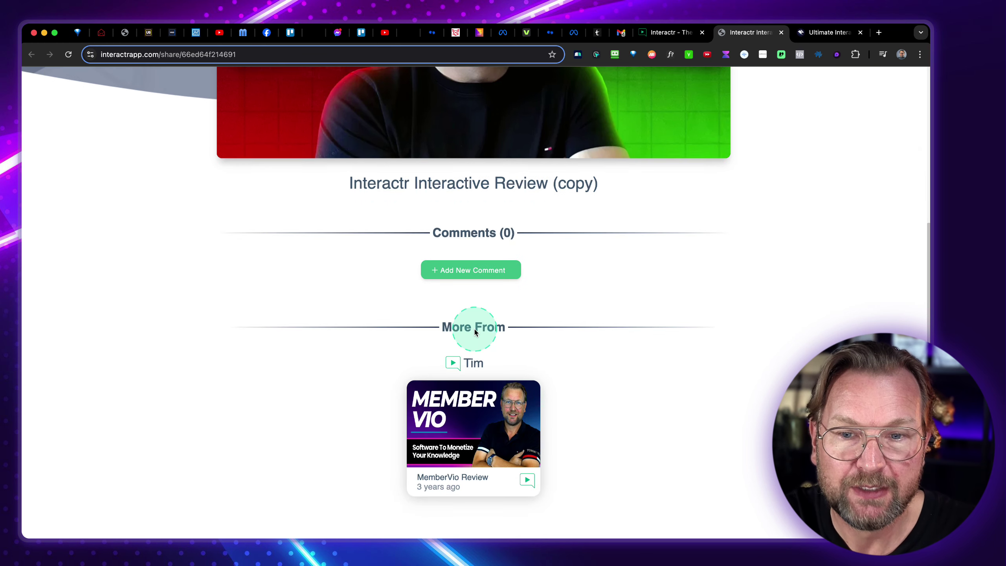
left_click(464, 390)
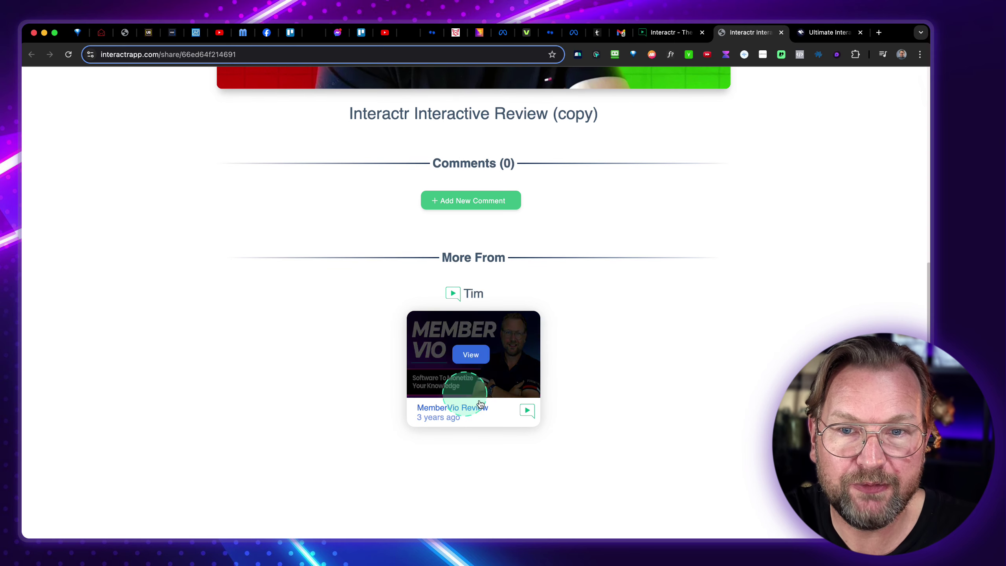
scroll(415, 382, "up", 9)
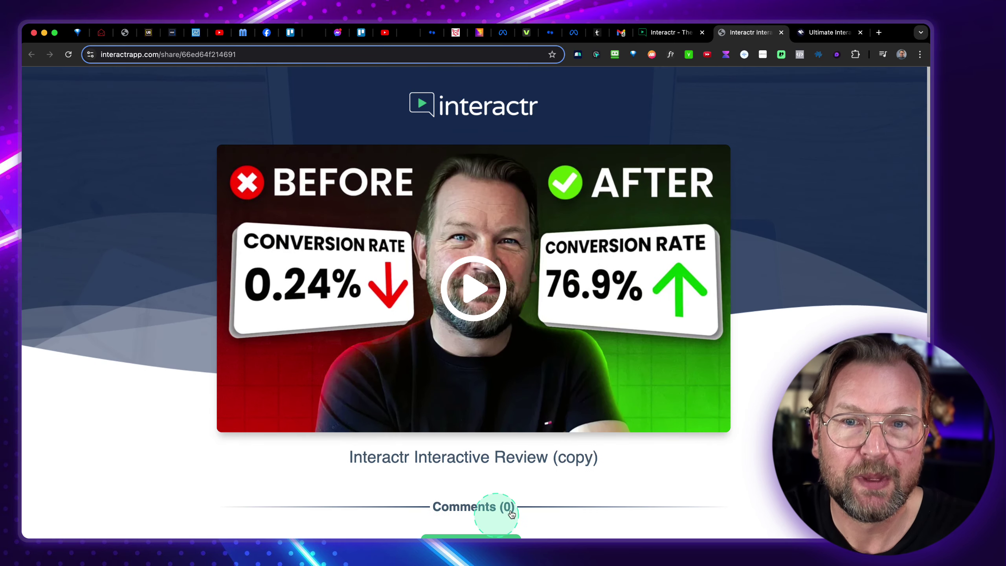
scroll(554, 336, "down", 3)
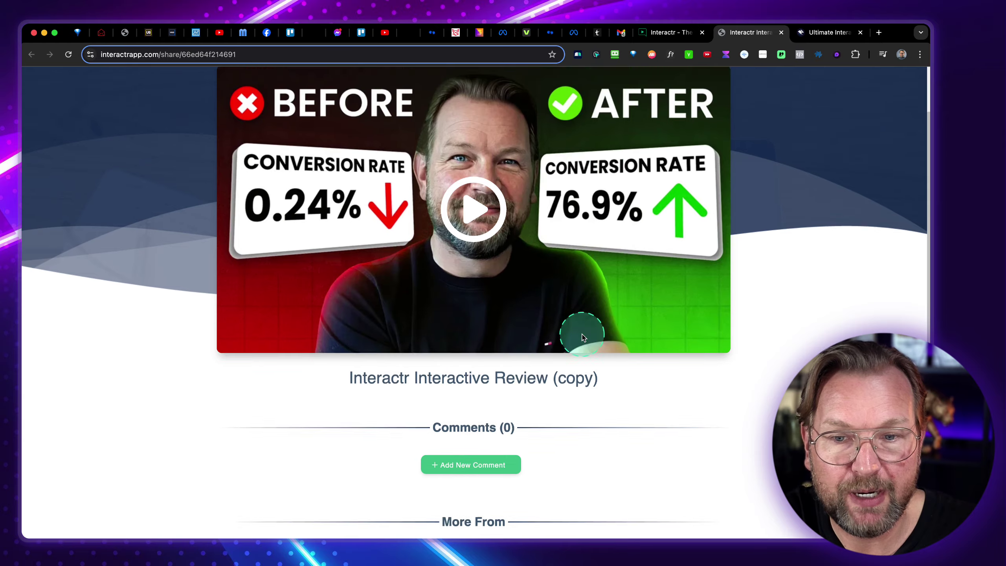
left_click(656, 181)
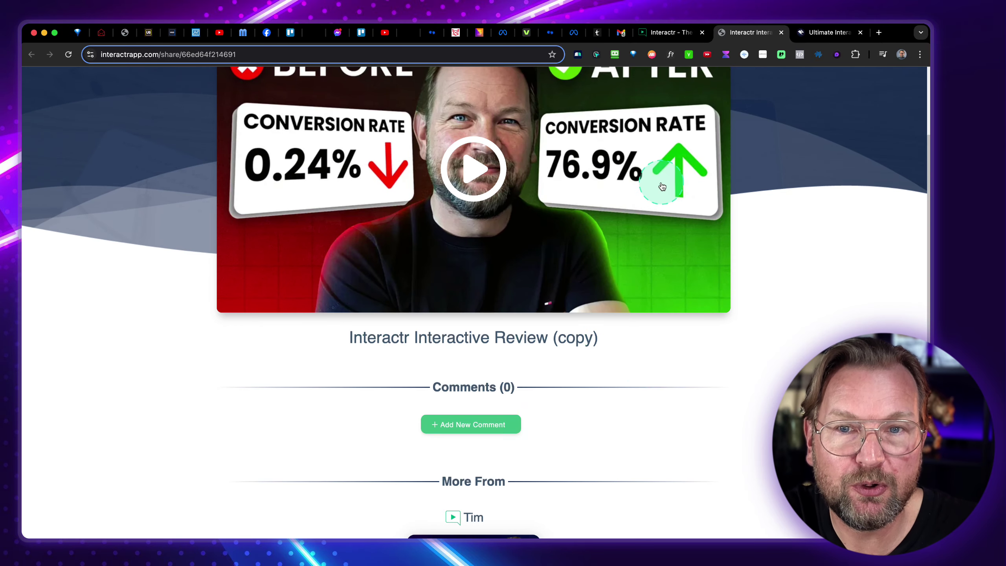
scroll(658, 190, "up", 3)
Step: Compare the share page with its setup, turn off Show Other Videos On This Share Page, and save the changes
left_click(677, 38)
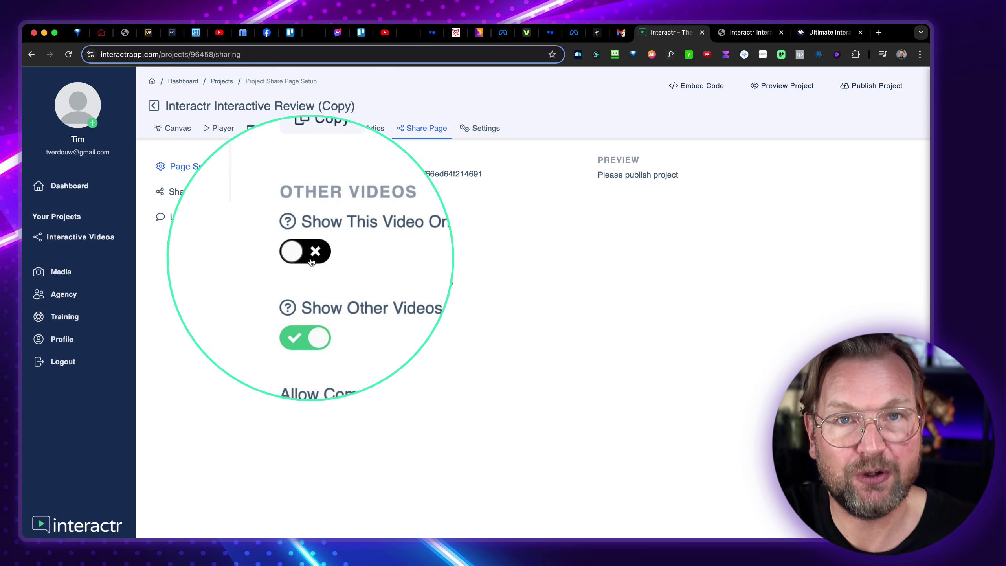
left_click(748, 32)
scroll(707, 326, "down", 8)
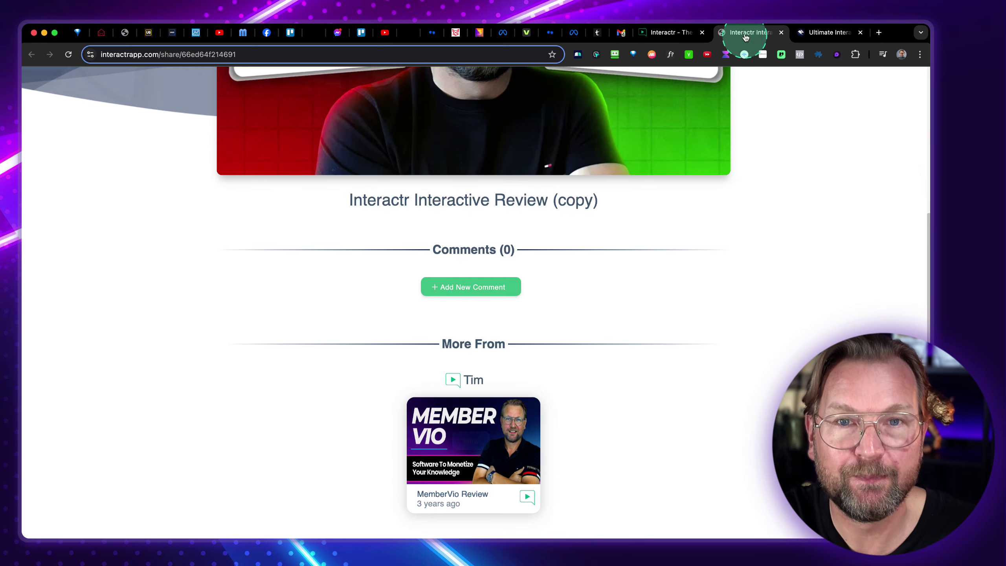
left_click(669, 32)
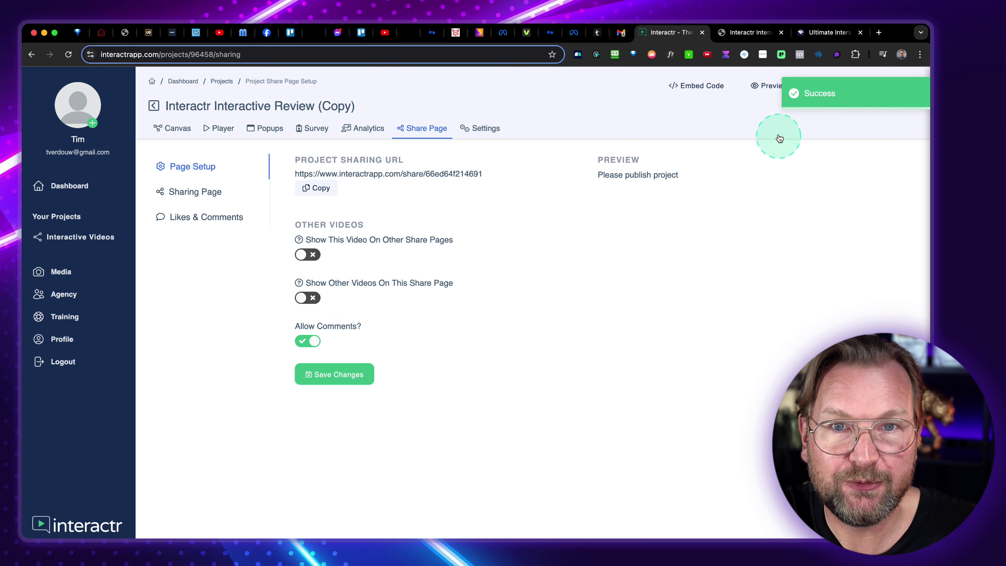
Step: Turn off Allow Comments for the project's share page, save the changes, and check the result on the public page
left_click(750, 33)
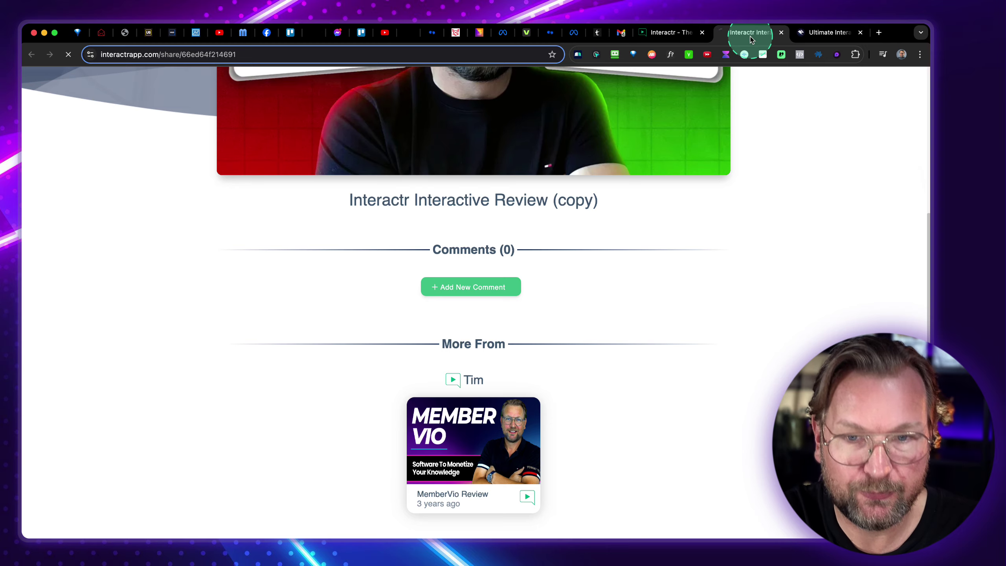
scroll(561, 360, "down", 3)
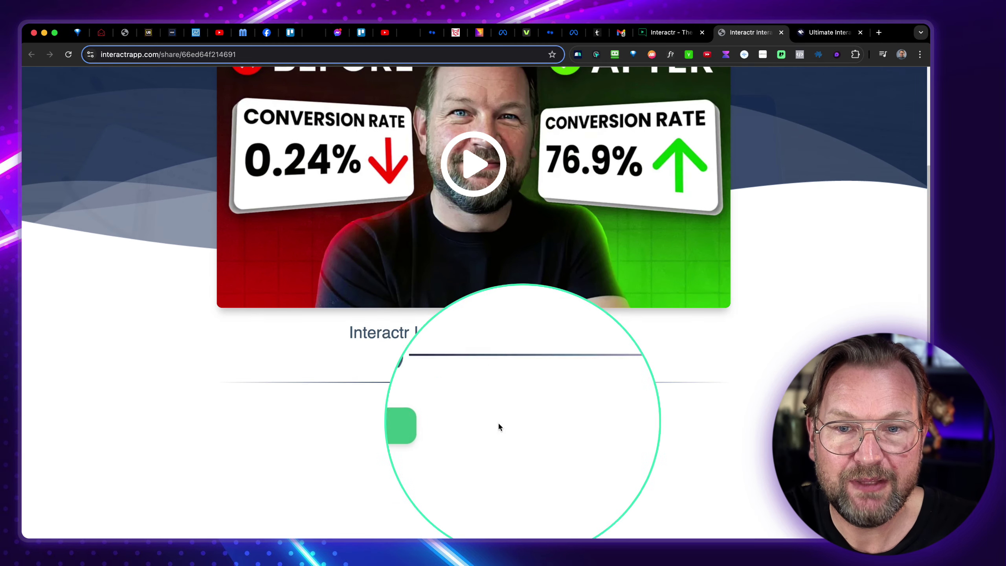
left_click(682, 36)
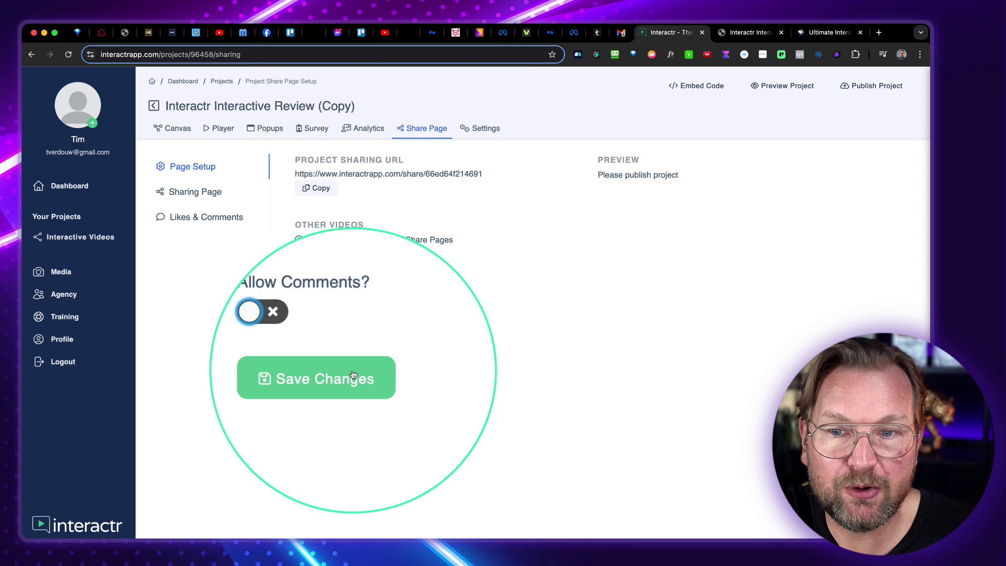
left_click(335, 373)
left_click(757, 35)
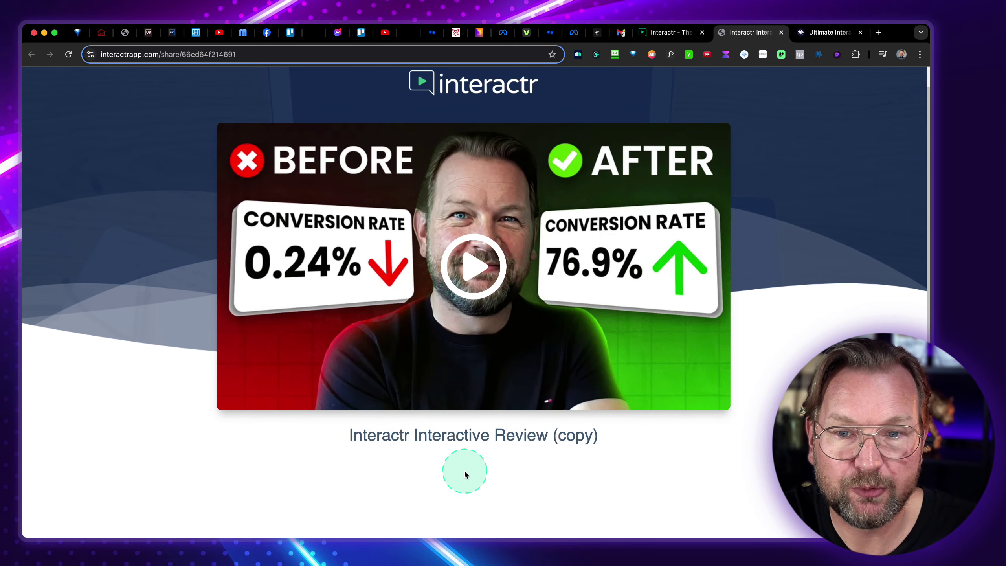
left_click(666, 40)
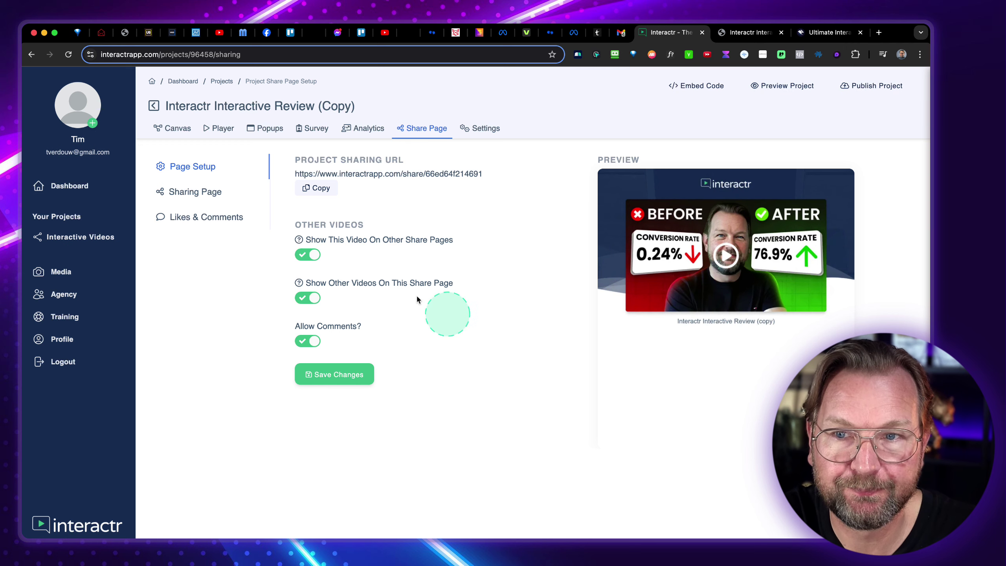
Step: Review the Sharing Page settings and regenerate the auto-generated thumbnails for Facebook, Twitter and Google
left_click(194, 192)
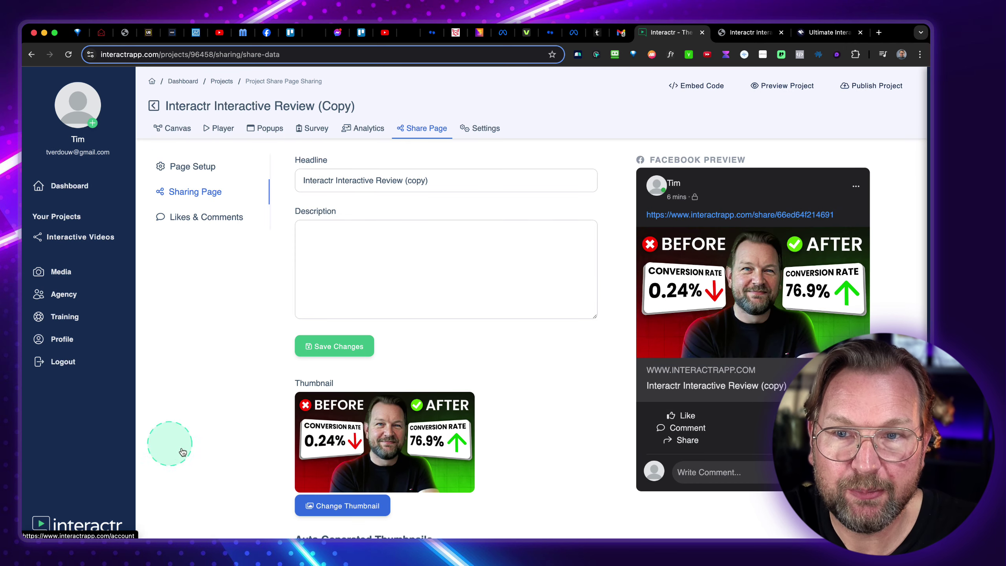
scroll(682, 412, "down", 3)
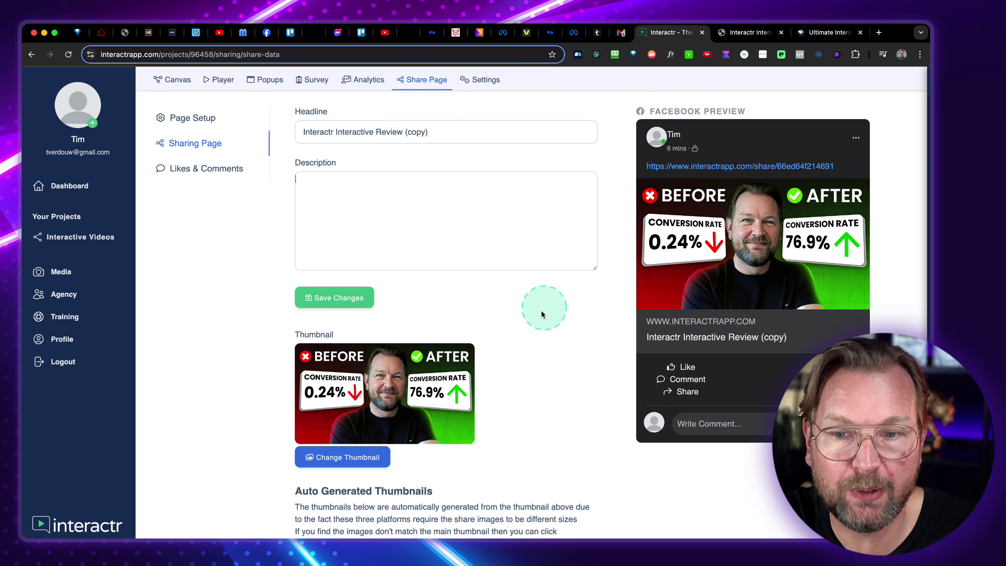
scroll(536, 313, "down", 5)
scroll(535, 324, "down", 5)
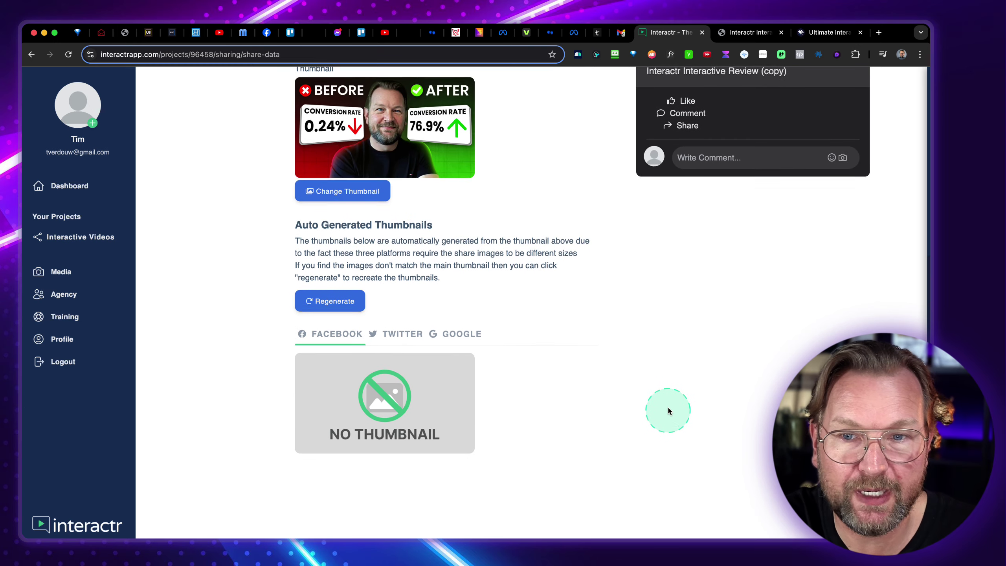
left_click(406, 334)
left_click(461, 339)
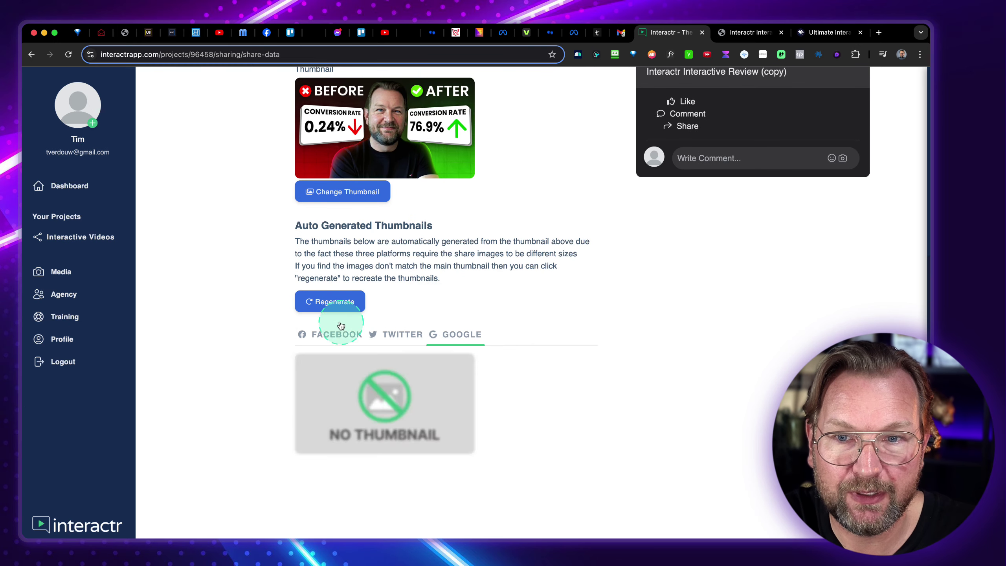
left_click(332, 304)
scroll(543, 288, "up", 9)
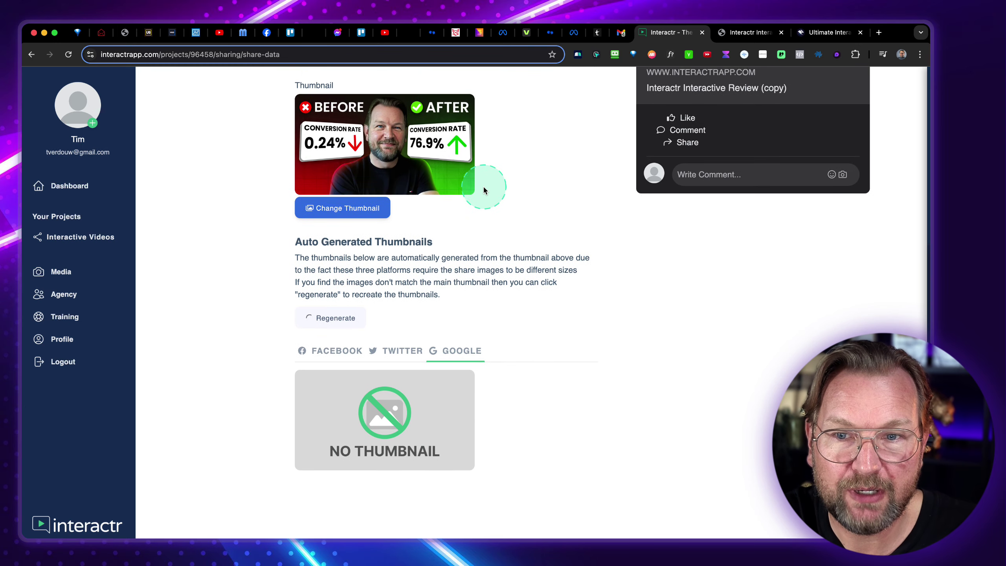
scroll(556, 364, "up", 3)
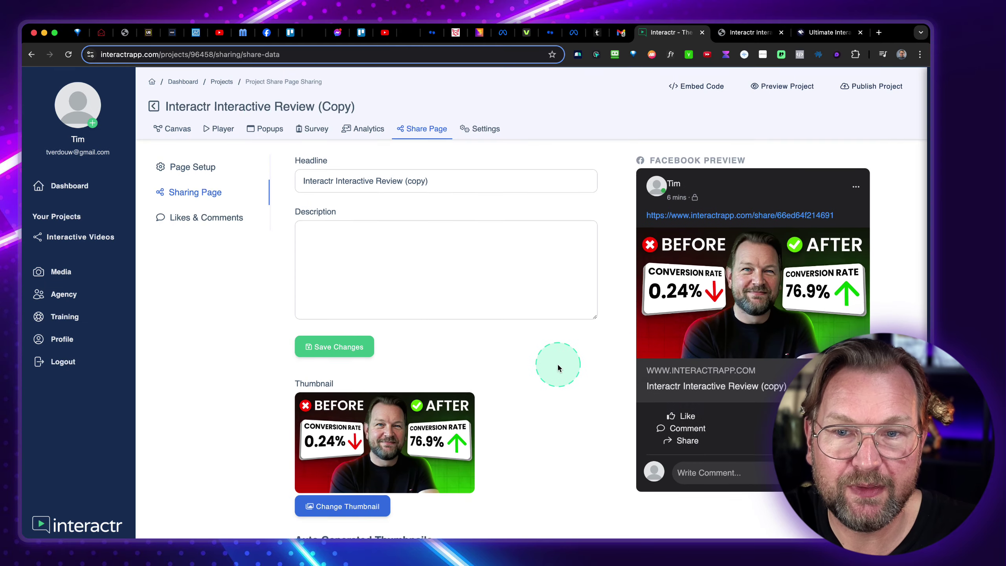
Step: Check the regenerated Twitter and Facebook thumbnails and the project's Likes & Comments
scroll(556, 364, "down", 12)
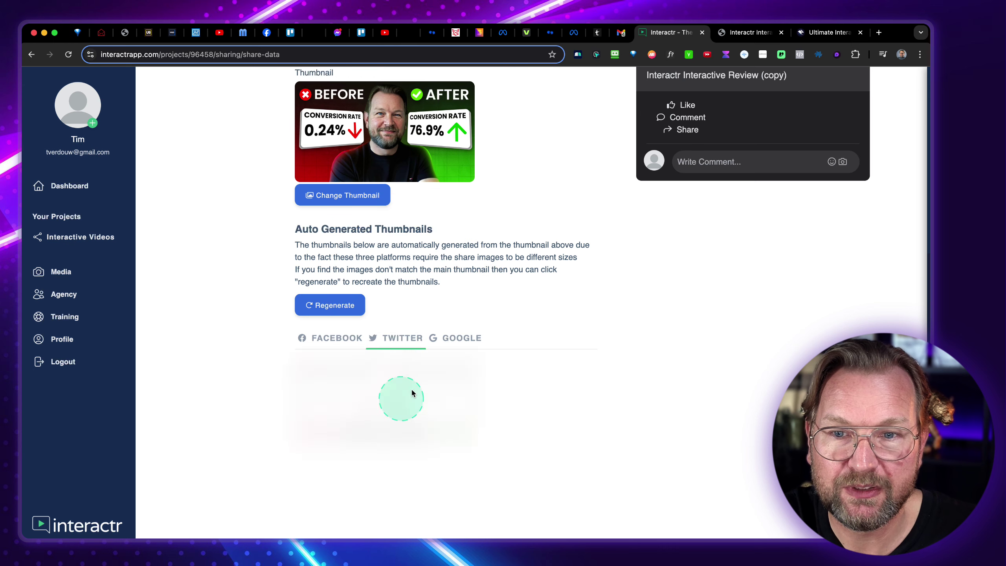
left_click(336, 338)
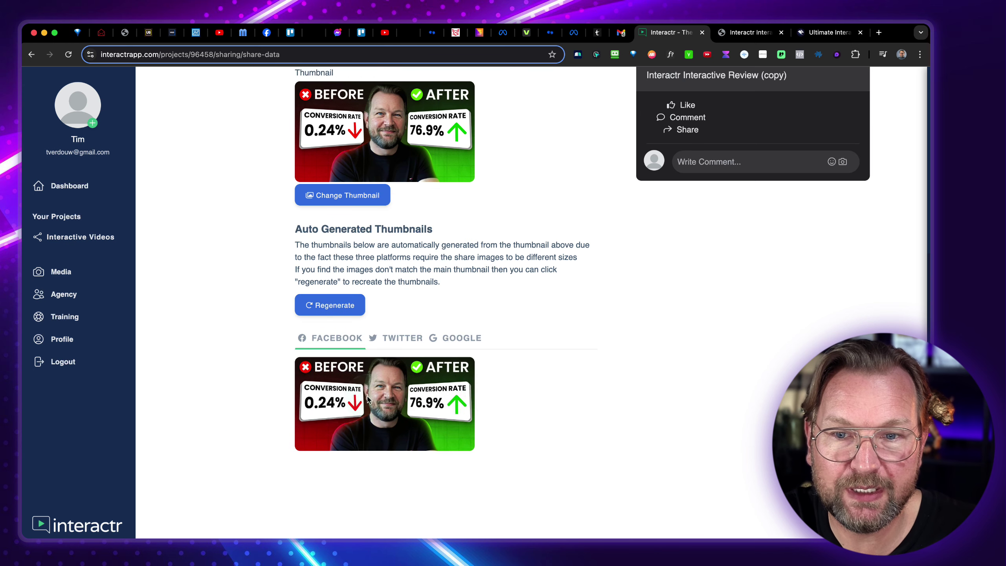
scroll(493, 388, "up", 8)
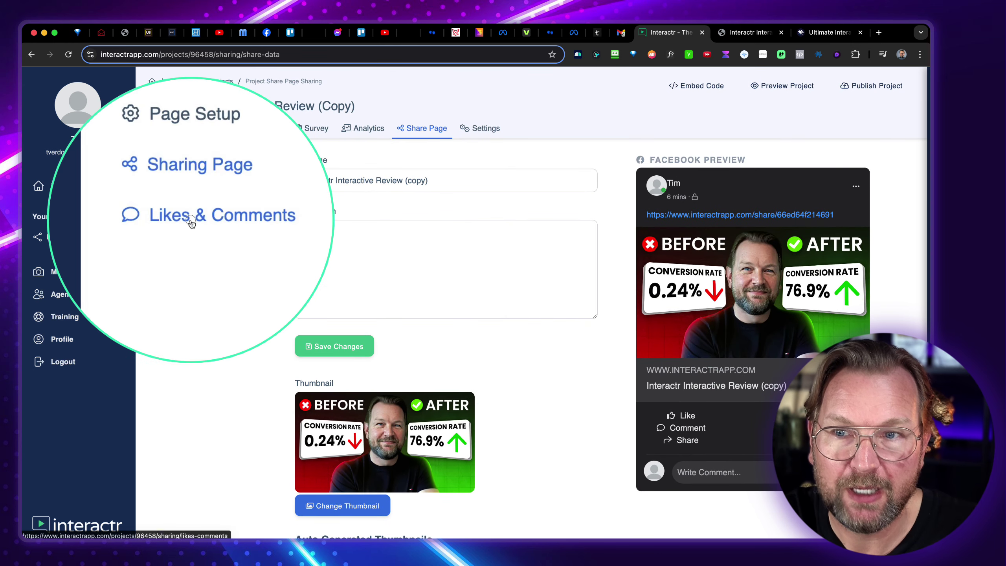
left_click(206, 217)
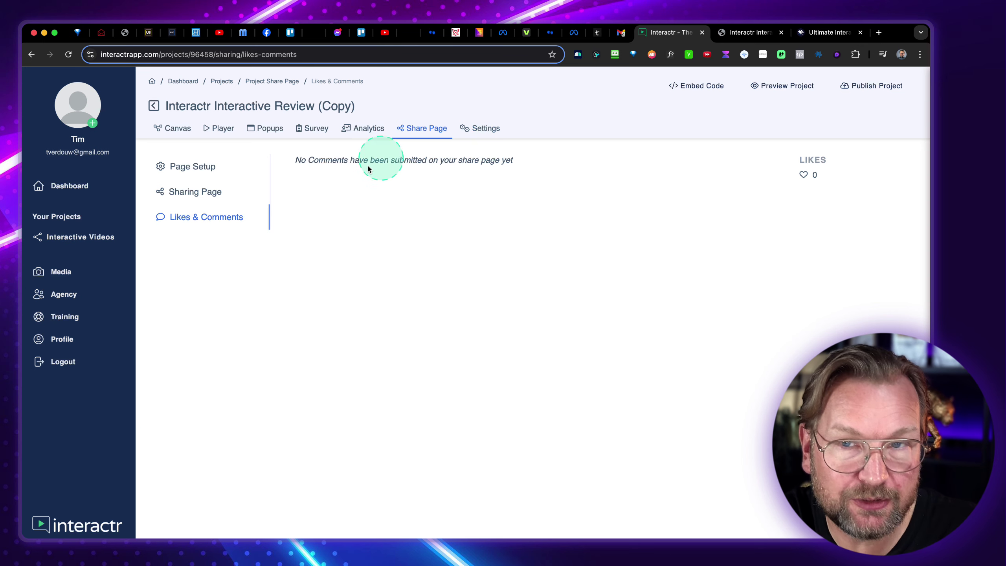
Step: Open the "Discover more about" project from the Legacy Projects for editing
left_click(72, 191)
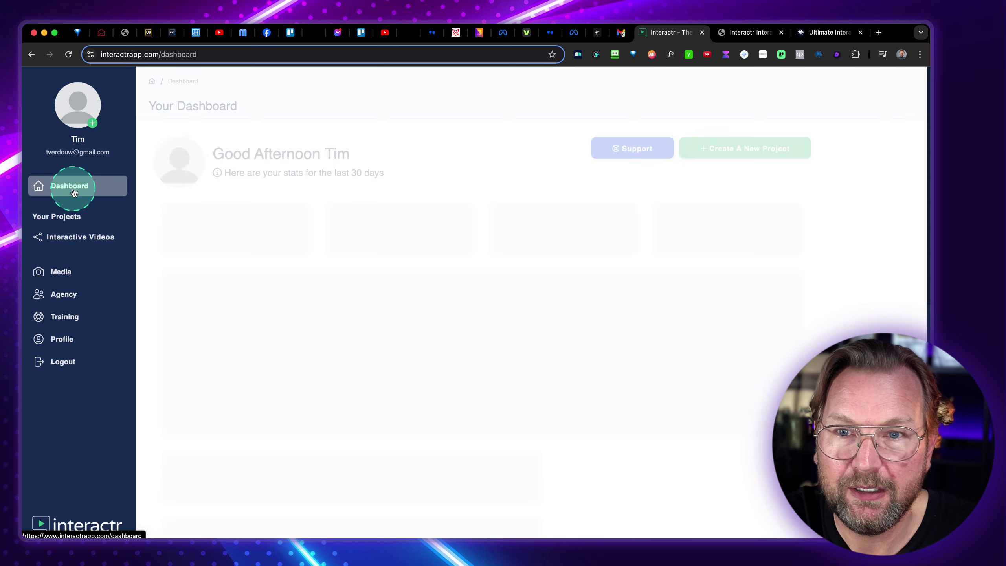
left_click(59, 237)
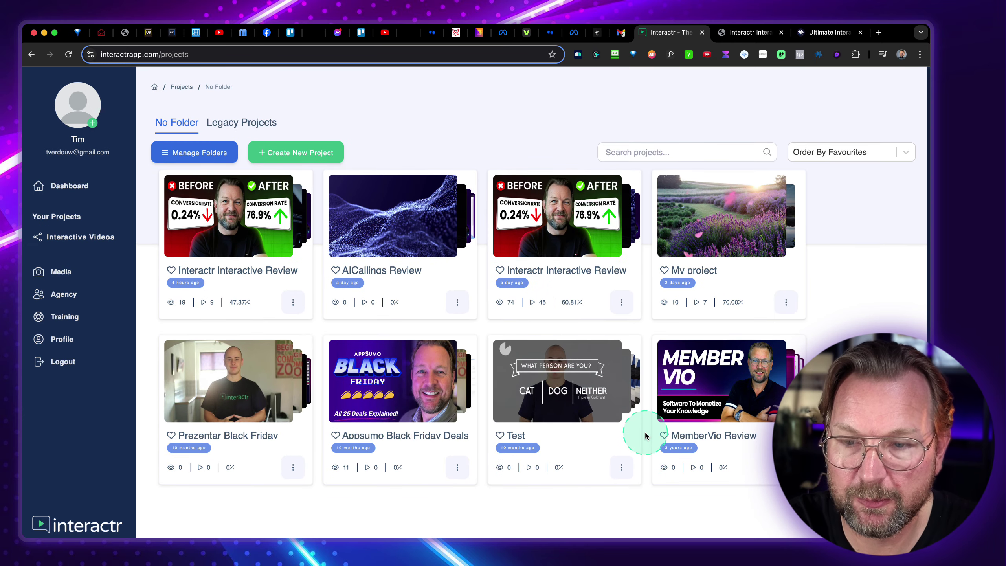
left_click(250, 127)
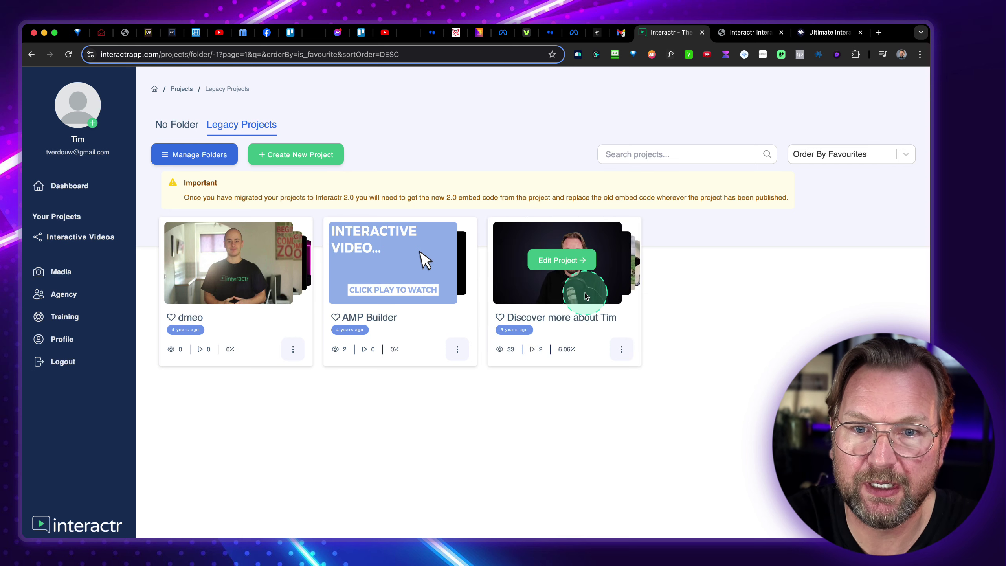
left_click(566, 263)
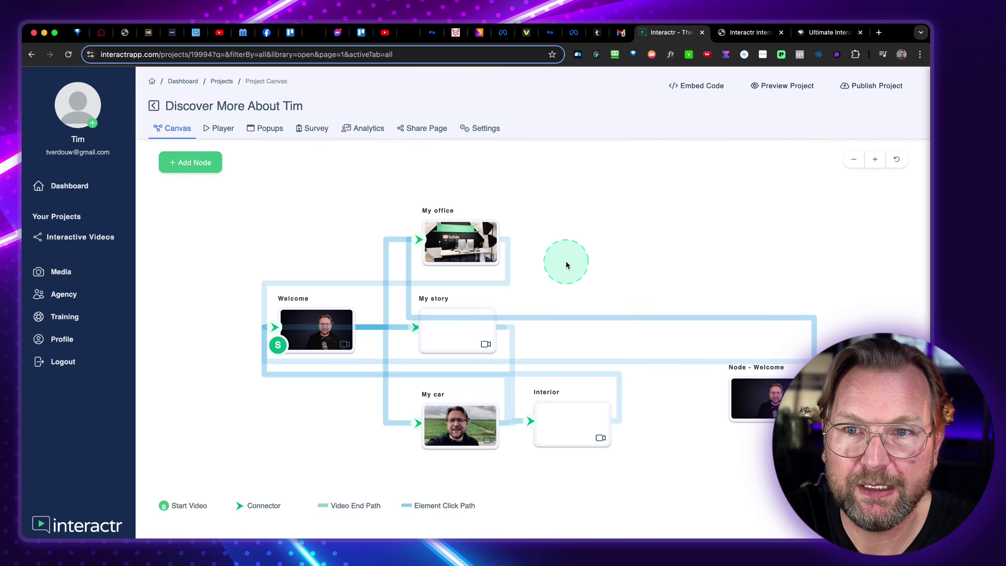
Step: Review the likes and submitted comments on the legacy project's share page
left_click(430, 129)
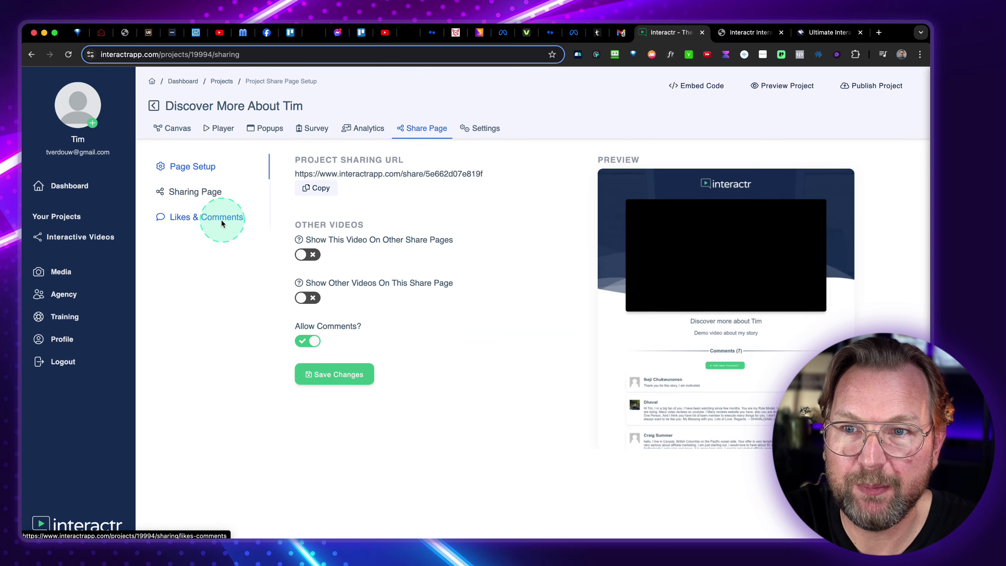
left_click(214, 218)
scroll(504, 314, "down", 5)
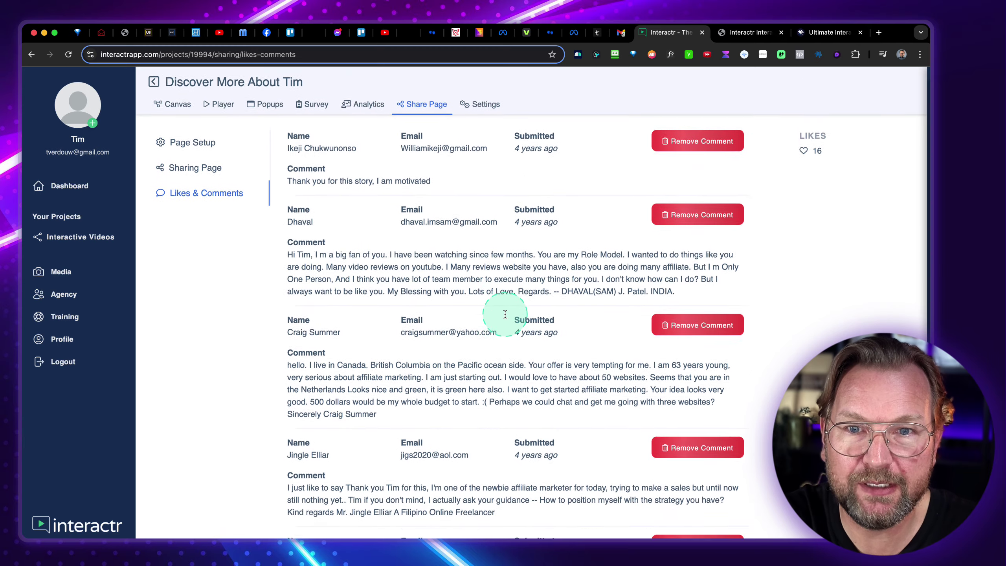
scroll(505, 314, "down", 5)
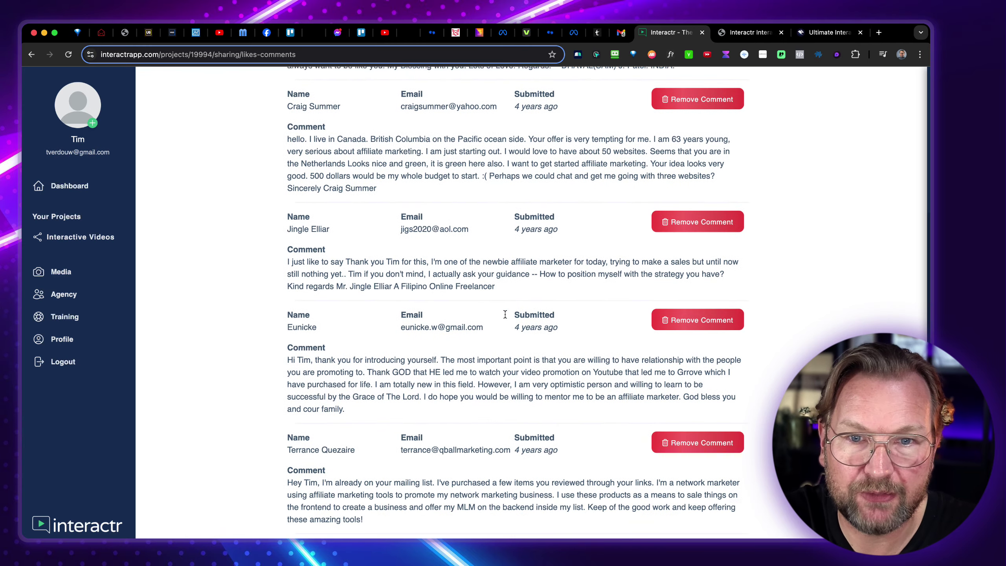
scroll(505, 315, "up", 10)
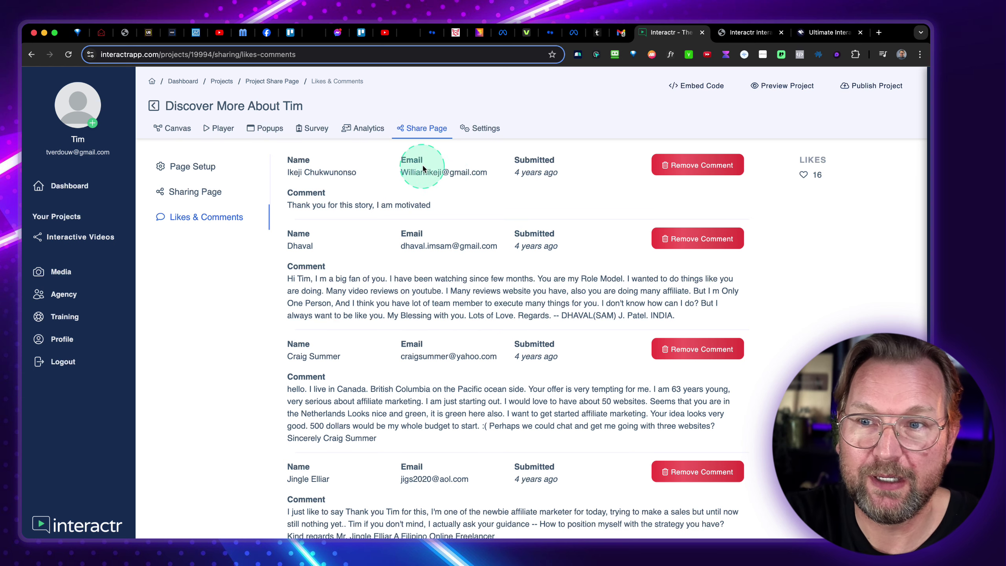
Step: Open the legacy project's sharing URL and examine the public comments below its video
left_click(181, 164)
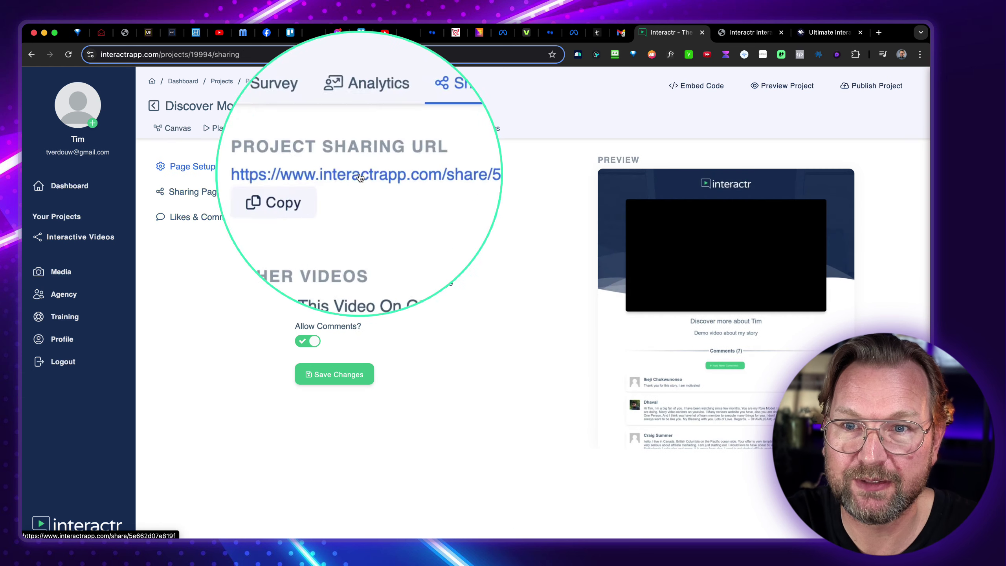
left_click(376, 174)
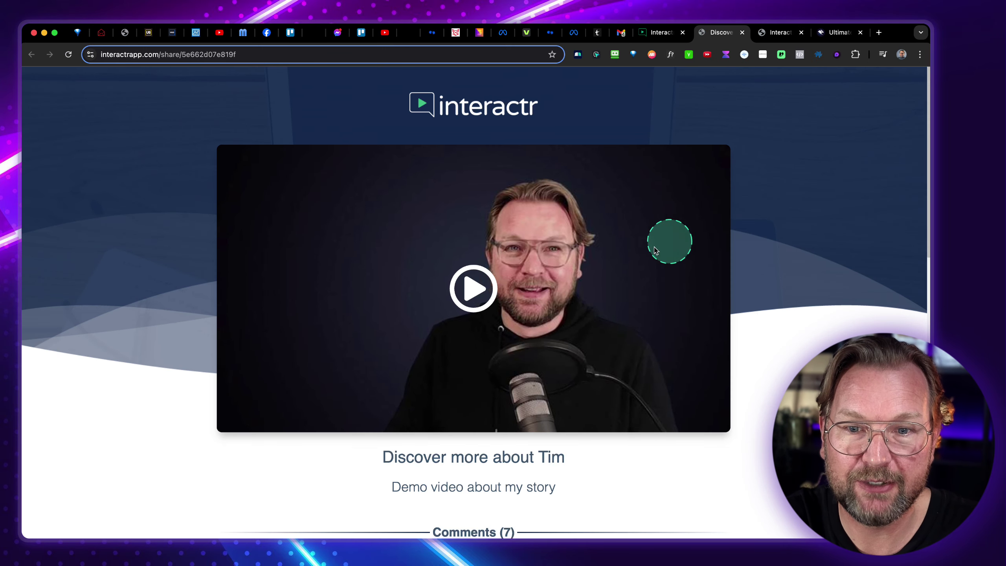
scroll(533, 364, "down", 10)
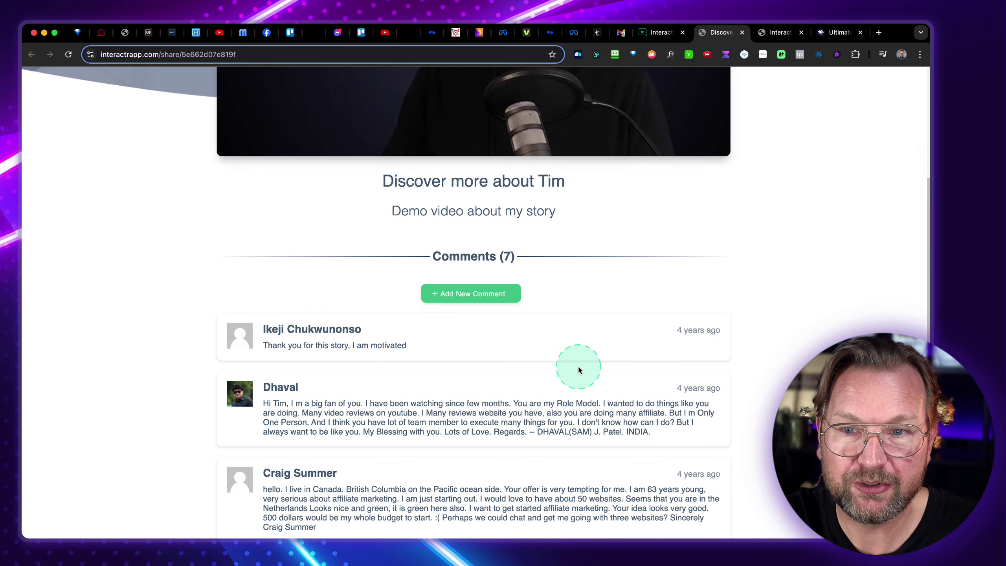
scroll(667, 168, "down", 8)
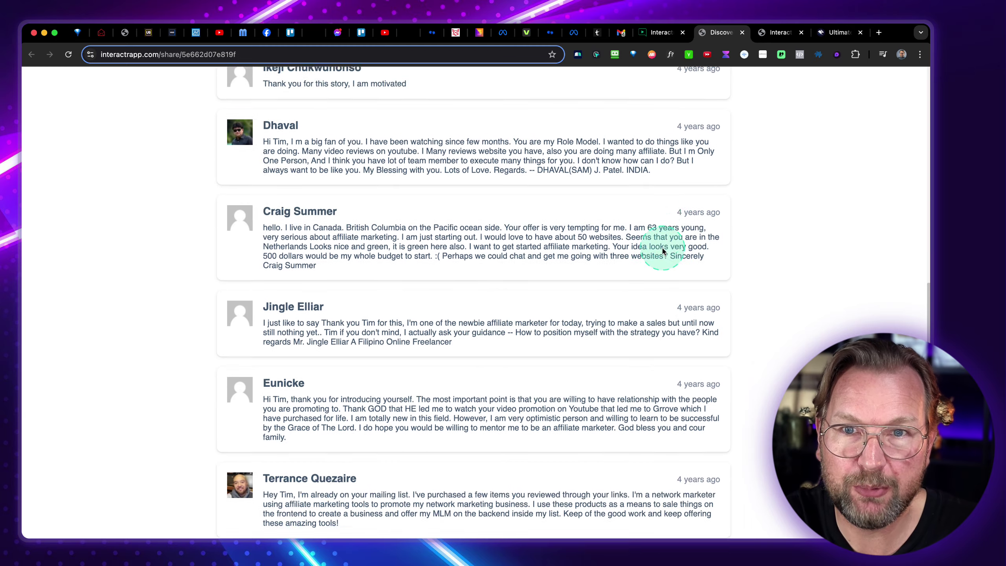
scroll(662, 251, "up", 18)
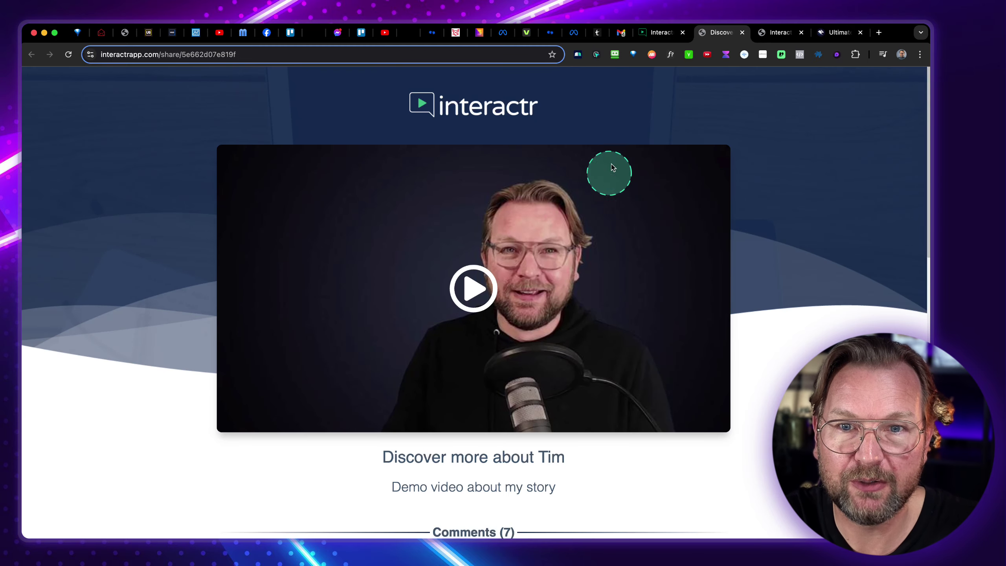
Step: Play the shared interactive video, follow Show My Car and Show the interior, and mute the sound
left_click(475, 286)
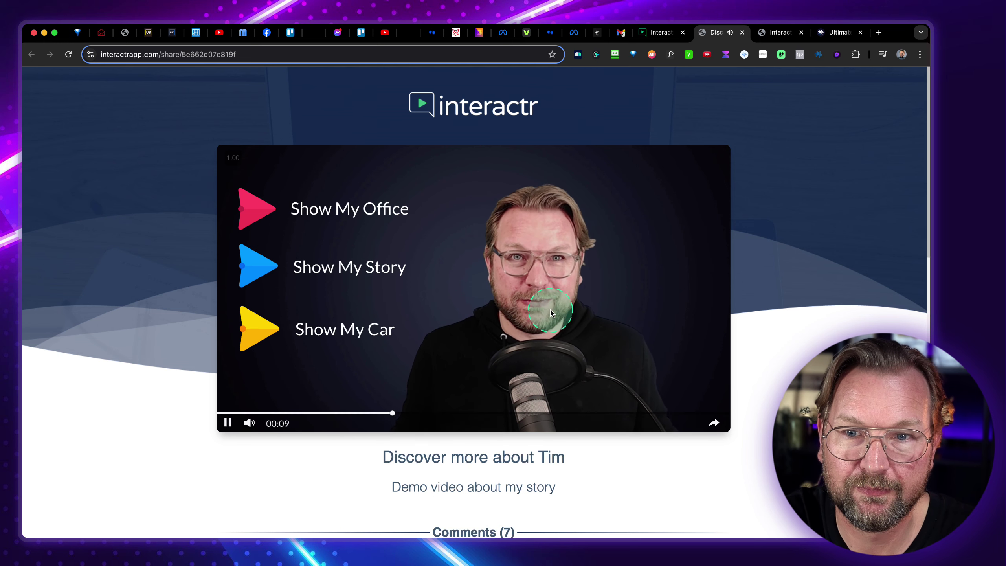
left_click(594, 253)
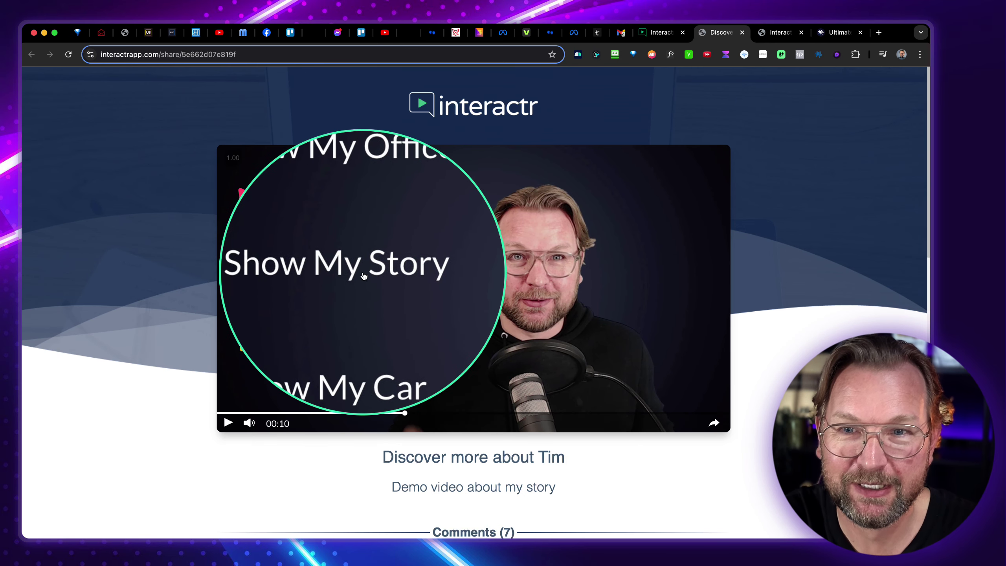
left_click(264, 334)
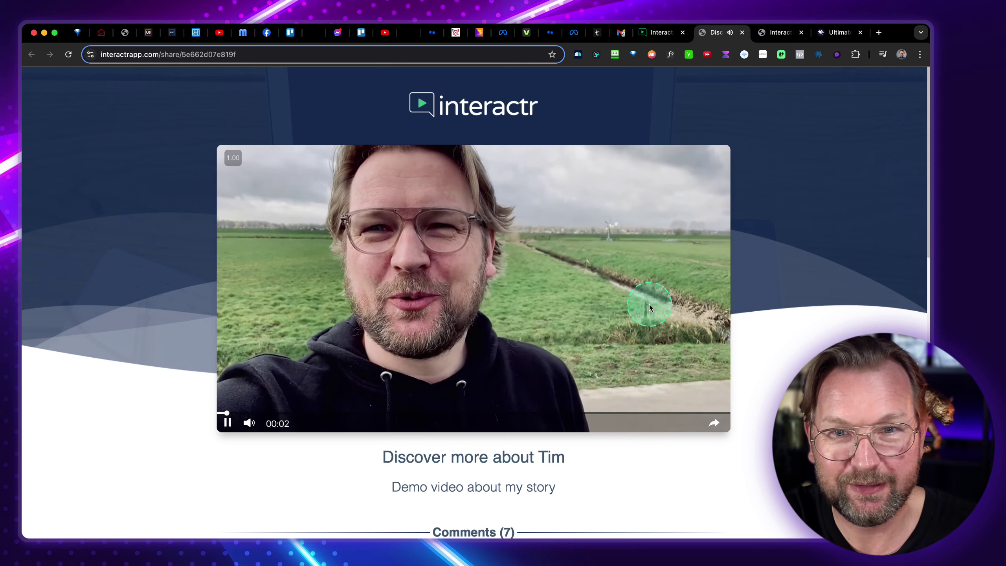
left_click(422, 412)
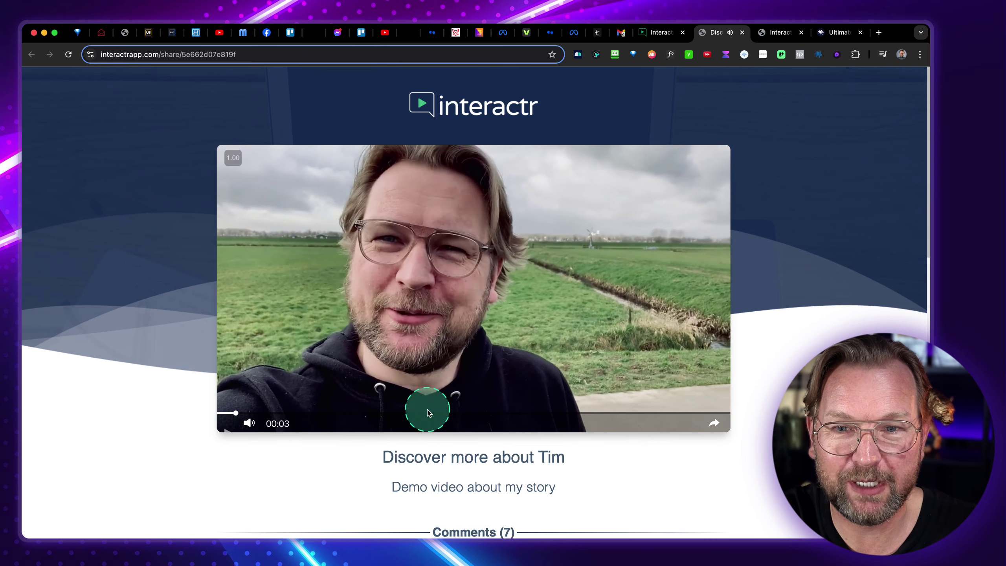
left_click(325, 414)
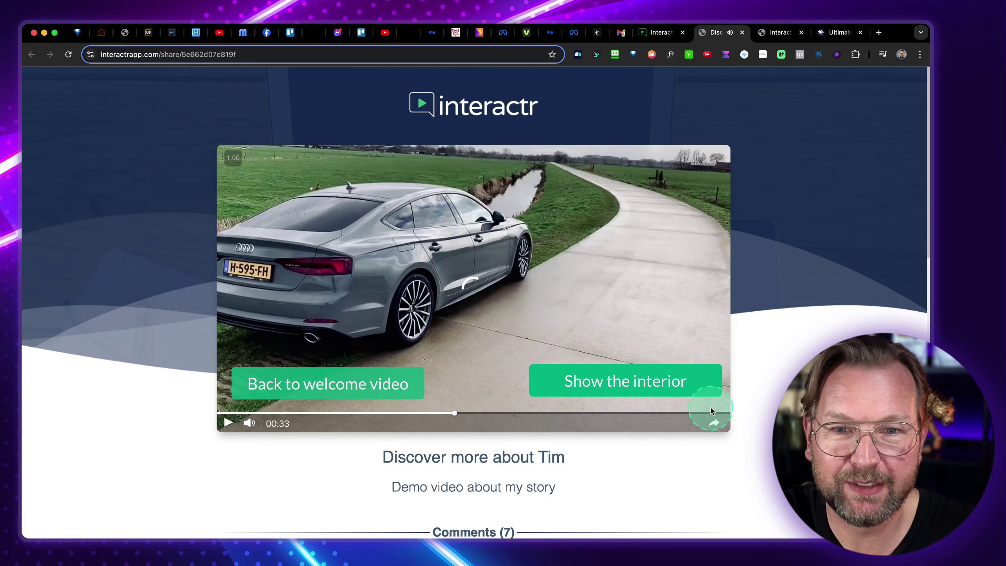
left_click(601, 382)
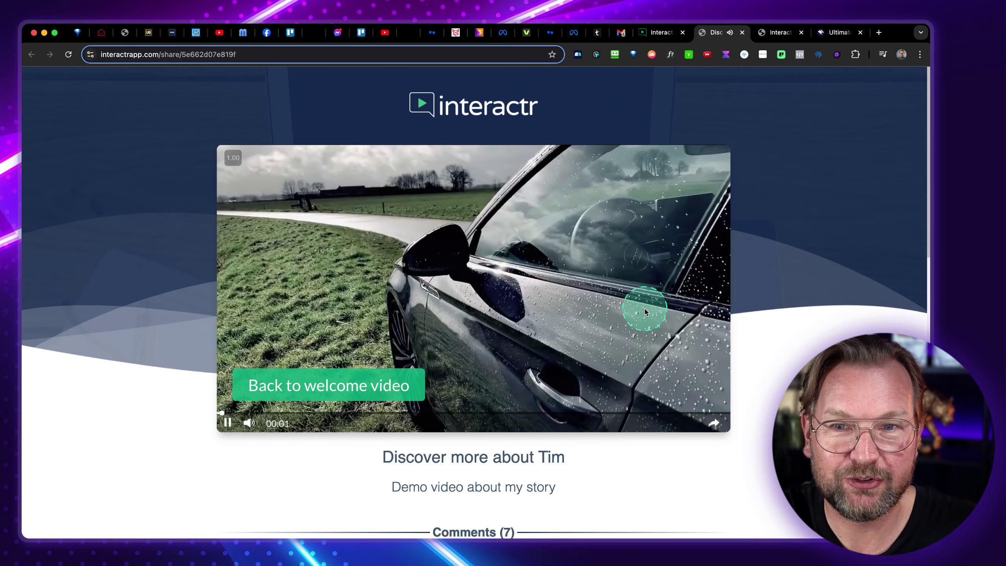
left_click(249, 423)
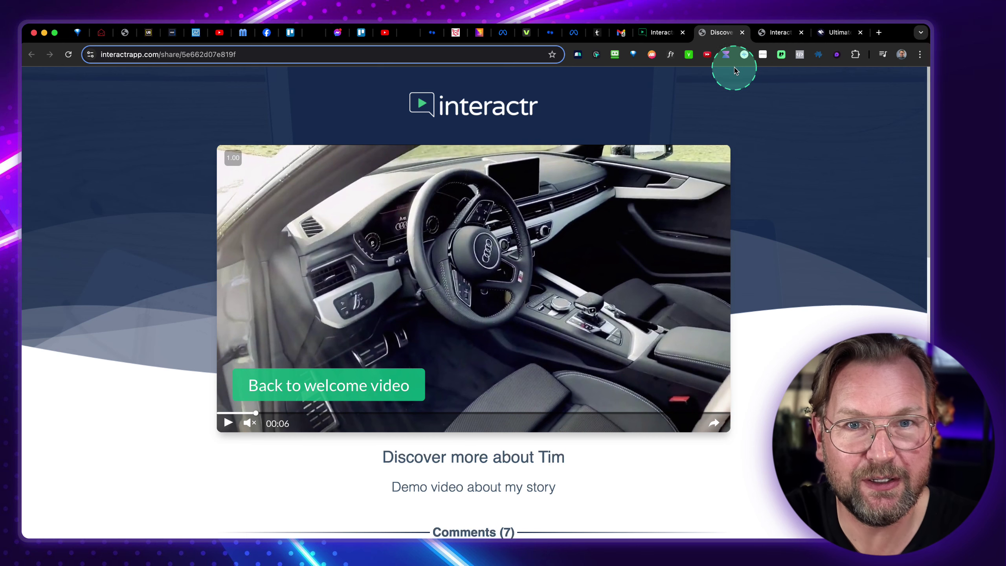
Step: Review the legacy project's settings for name, description, thumbnail, media encoding, font, folder and publishing, and return to its node canvas
left_click(665, 32)
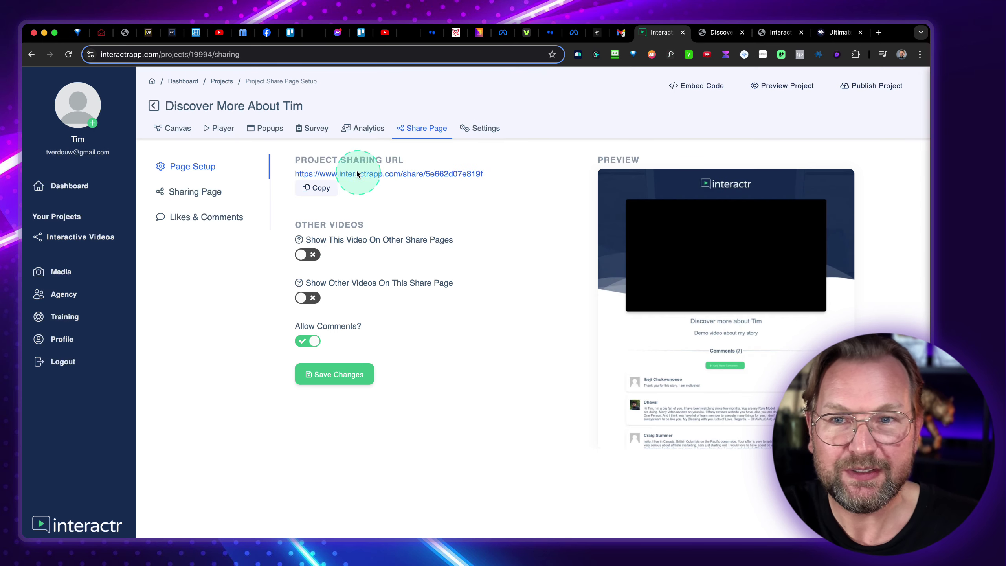
left_click(498, 131)
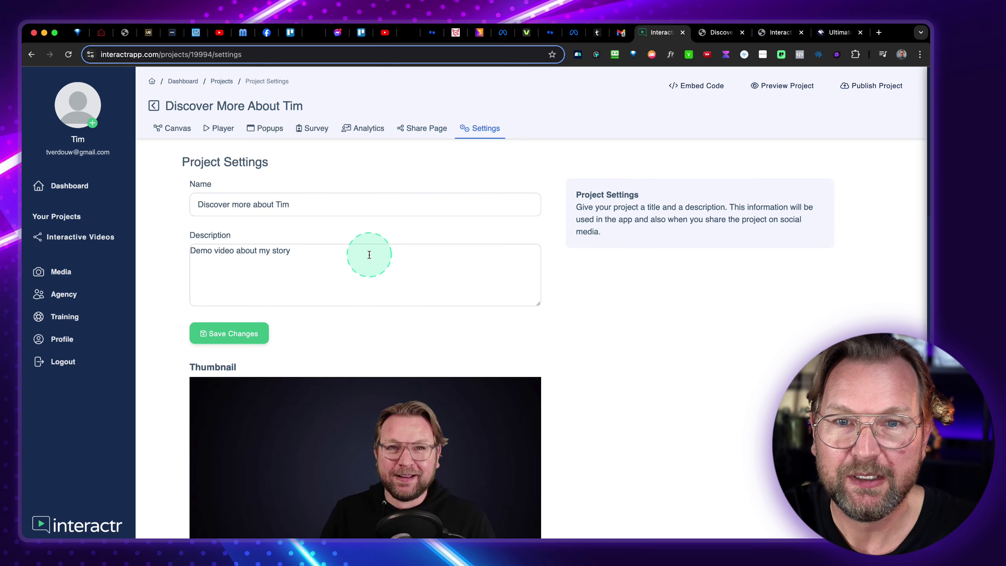
scroll(295, 325, "down", 6)
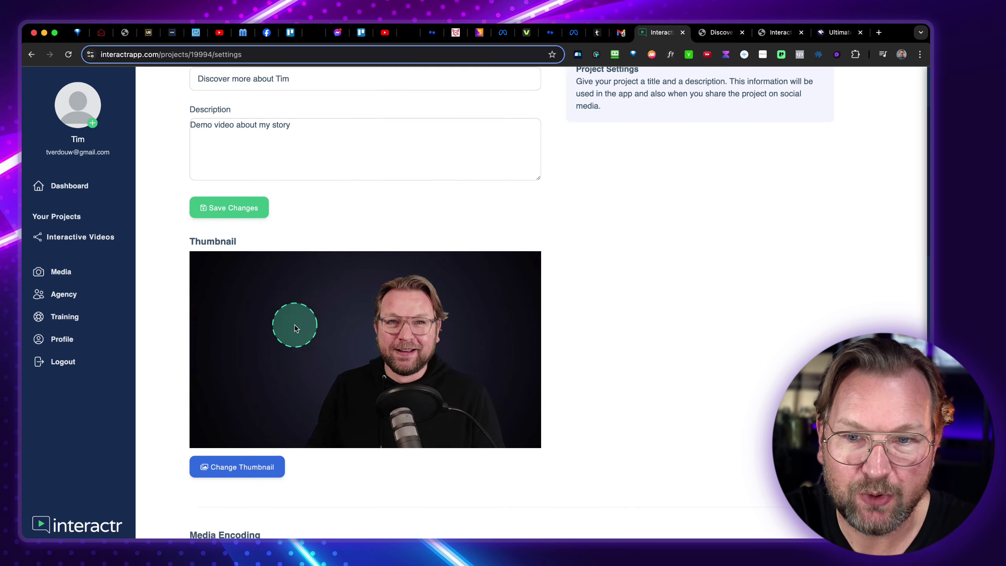
scroll(295, 327, "down", 5)
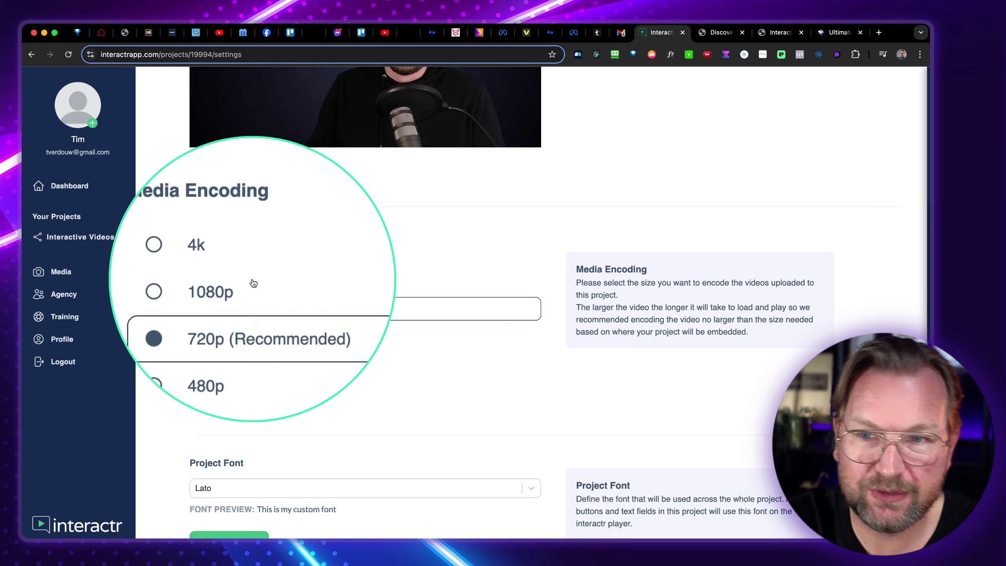
scroll(228, 278, "down", 2)
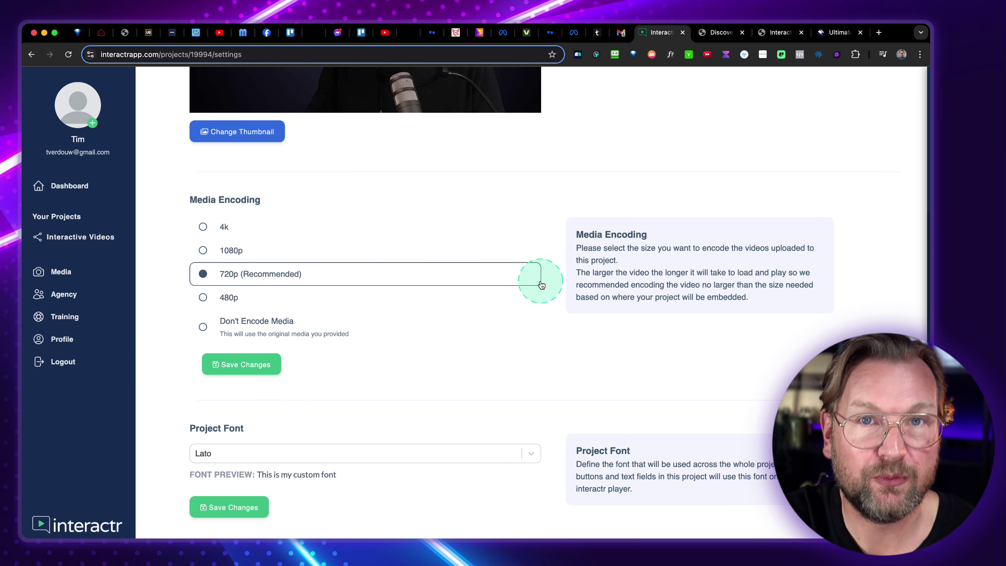
scroll(541, 284, "down", 5)
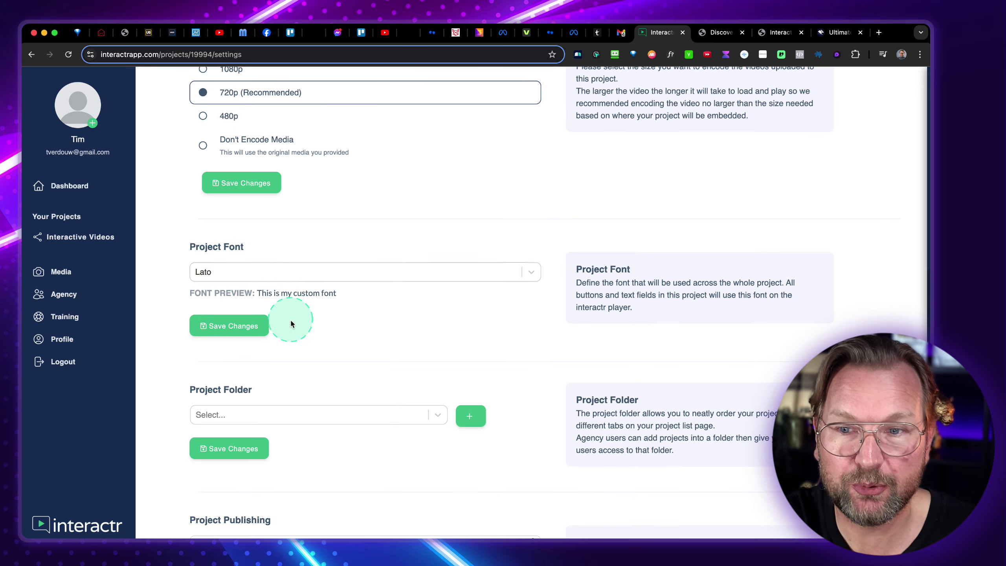
scroll(290, 323, "down", 5)
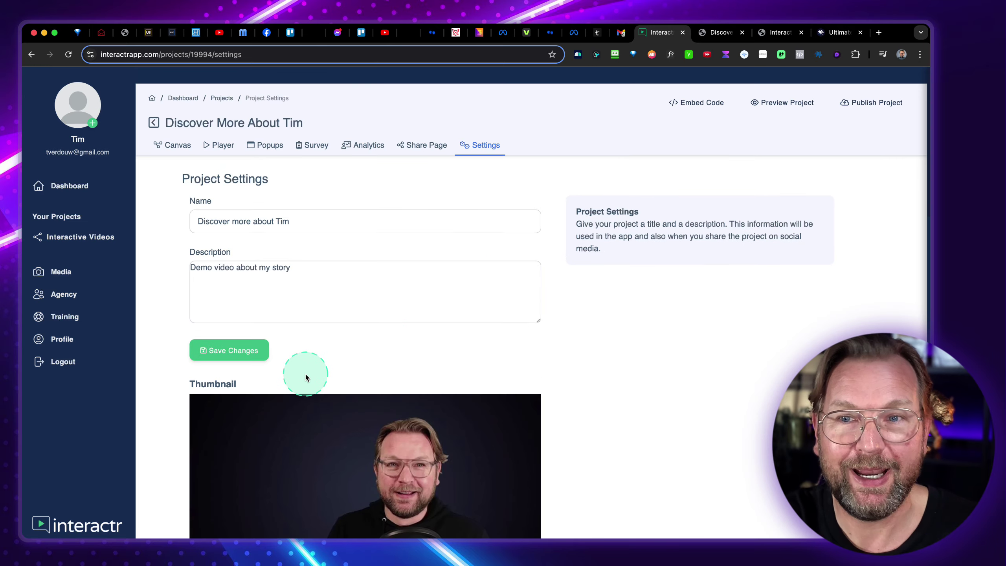
scroll(410, 240, "down", 1)
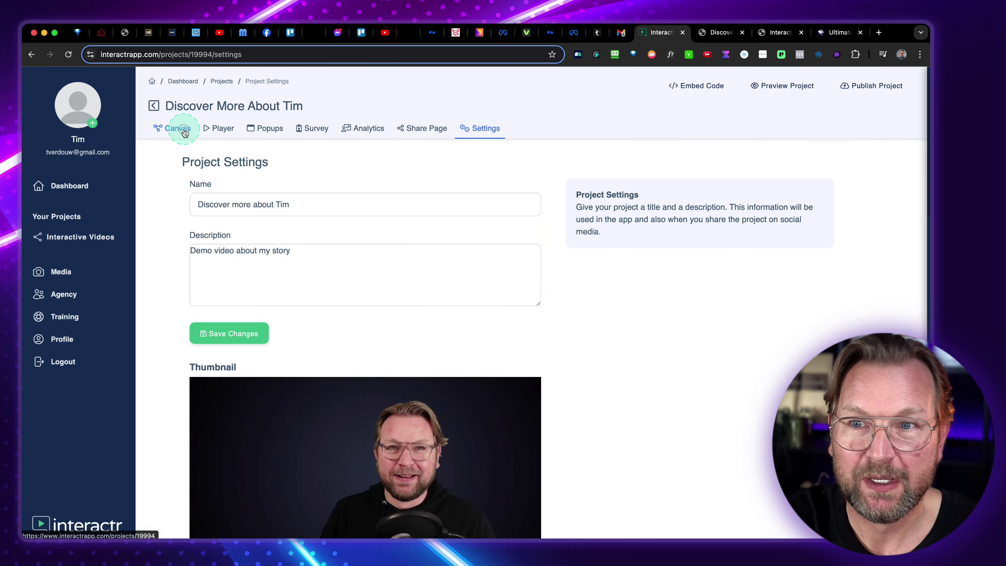
left_click(184, 131)
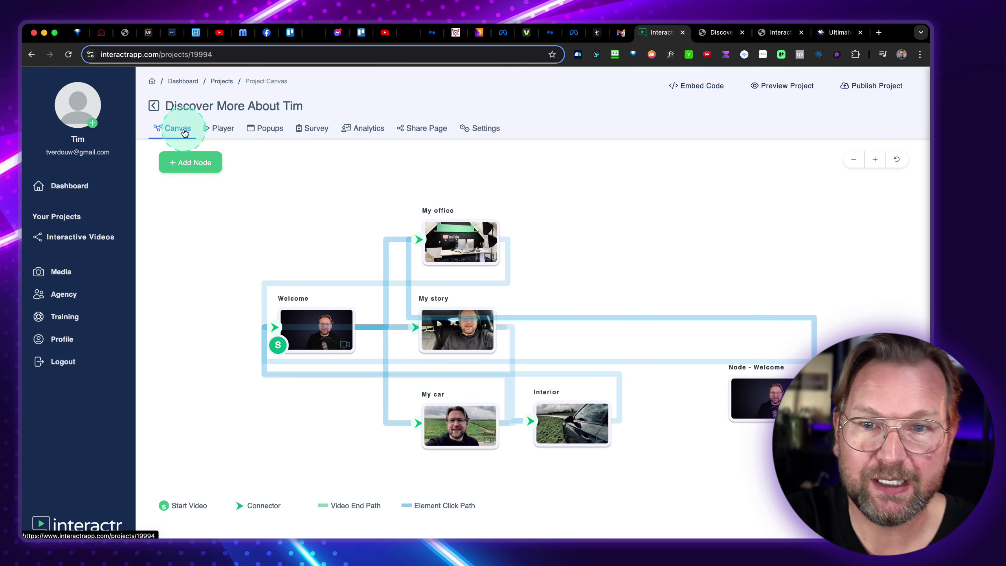